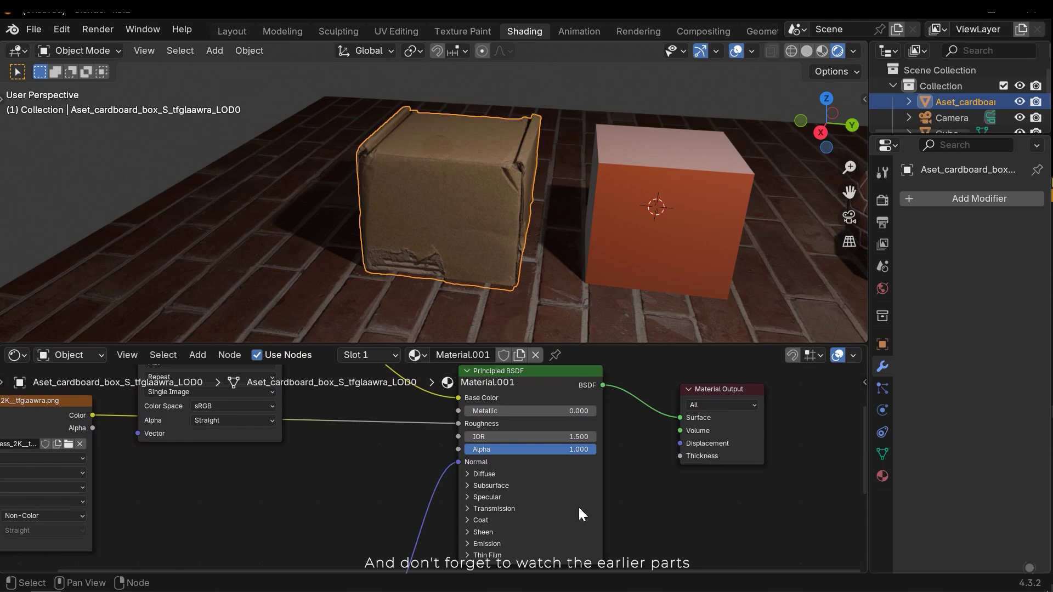
middle_click_drag(623, 520, 643, 437)
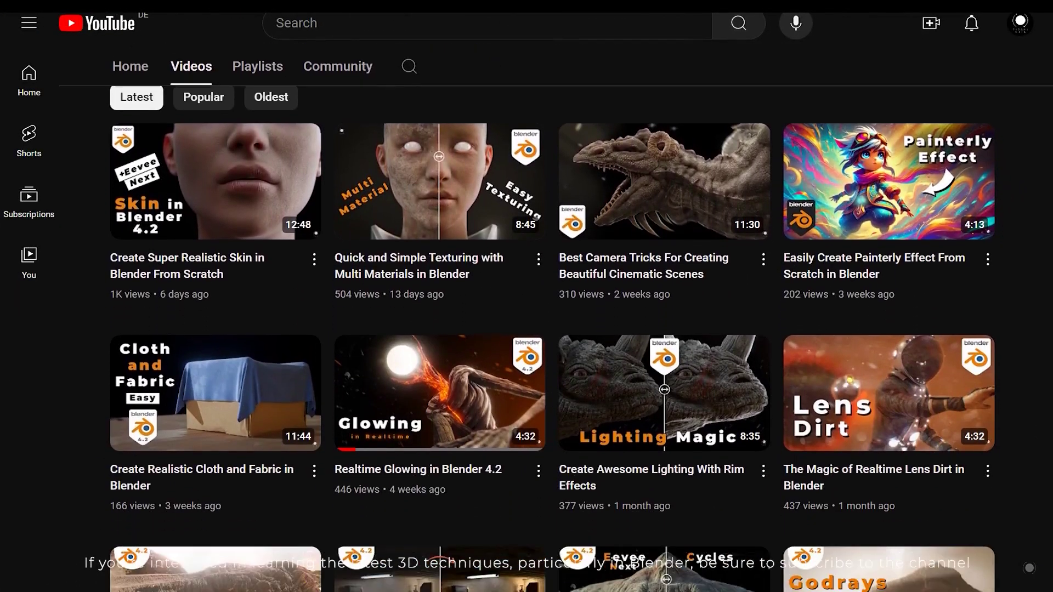
scroll(548, 329, "down", 8)
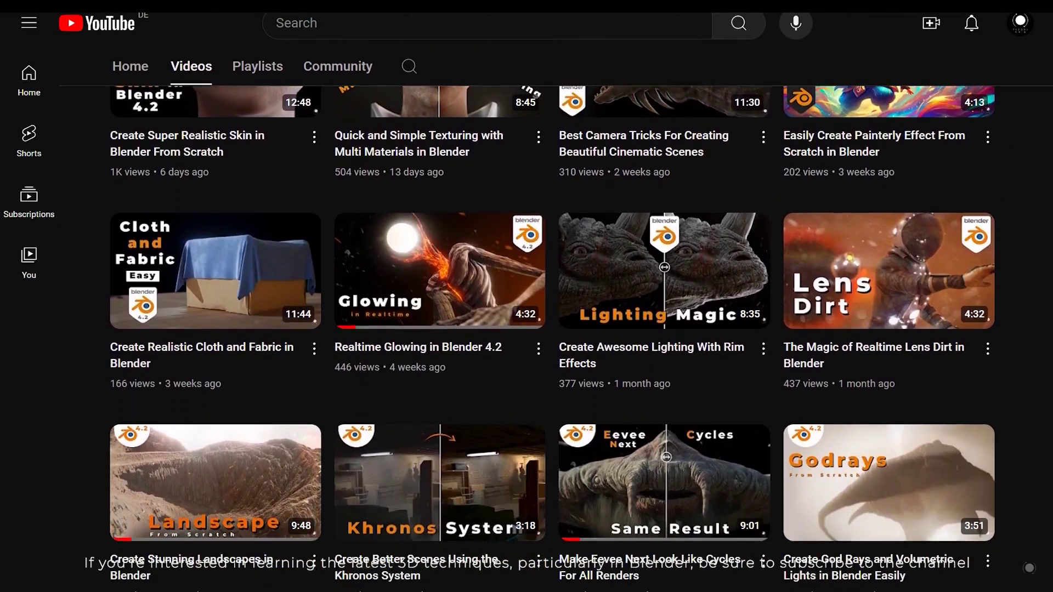
scroll(548, 329, "down", 4)
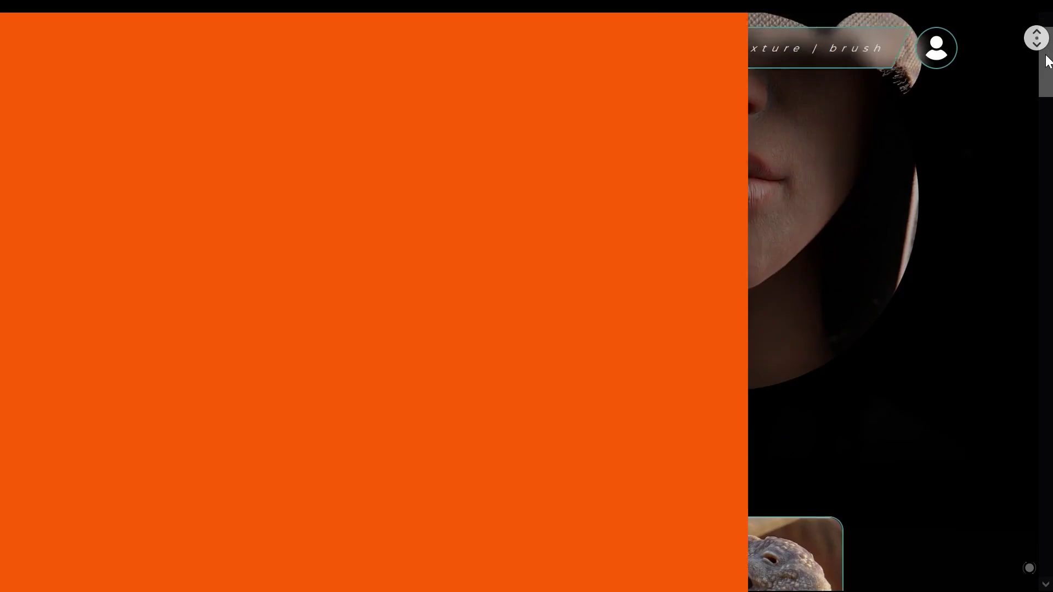
Browse the asset store's models and examine the Gragon product's specifications and preview images
scroll(1046, 64, "down", 5)
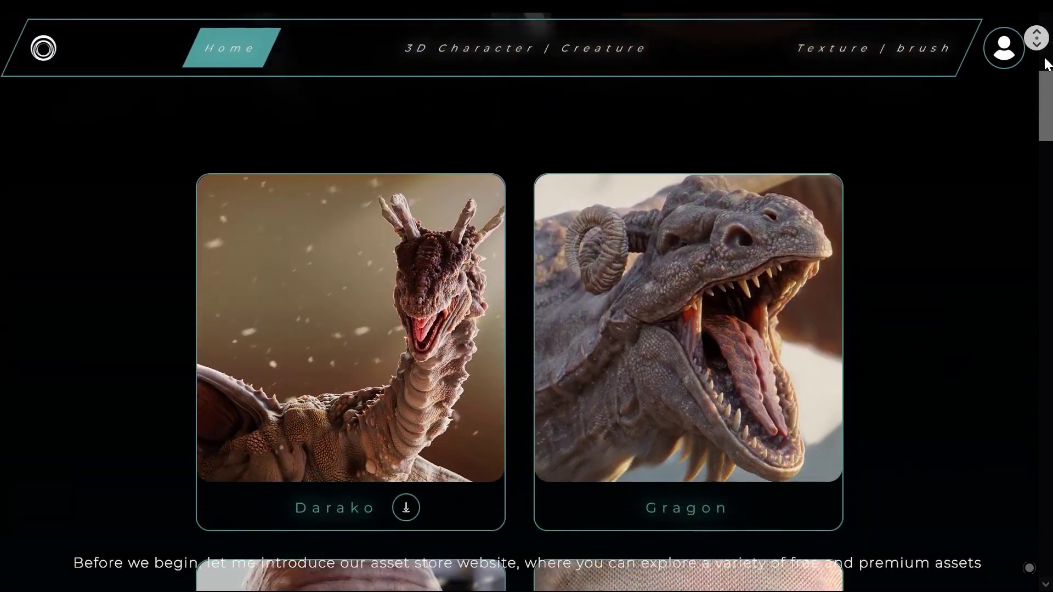
scroll(1046, 64, "down", 8)
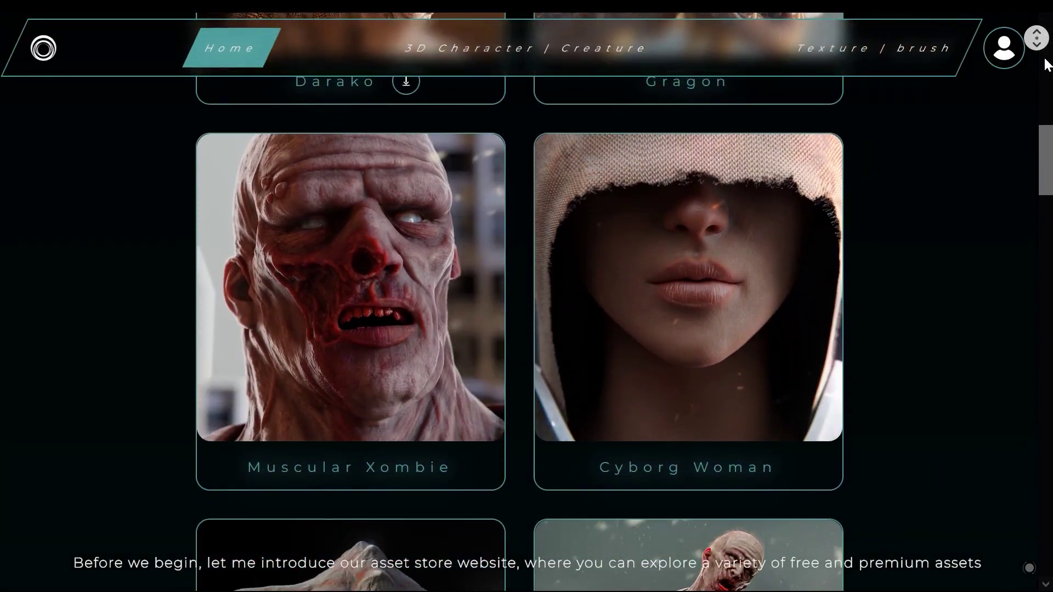
scroll(1045, 63, "down", 8)
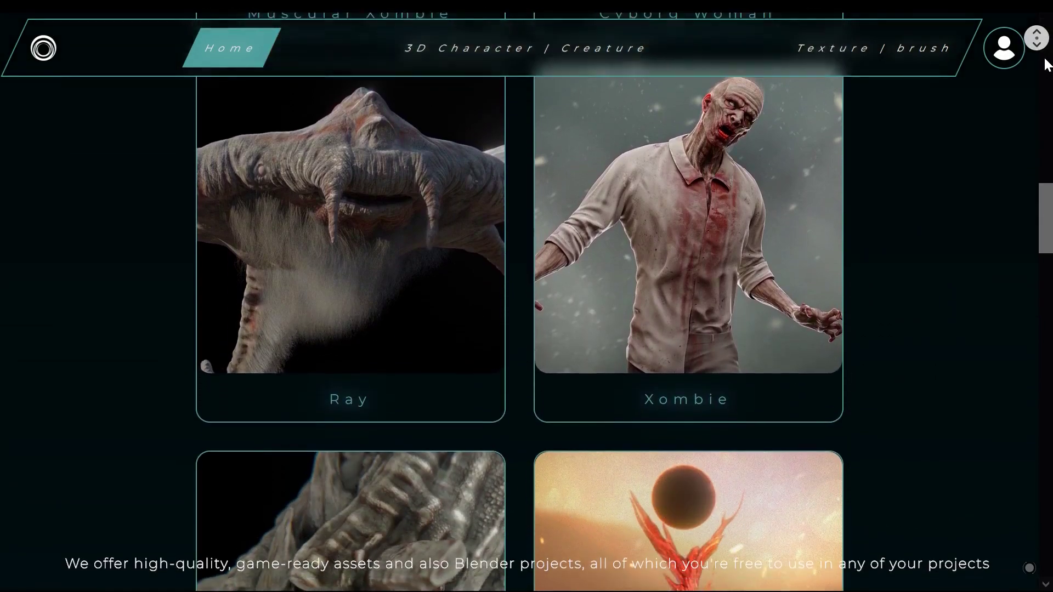
scroll(1045, 64, "down", 2)
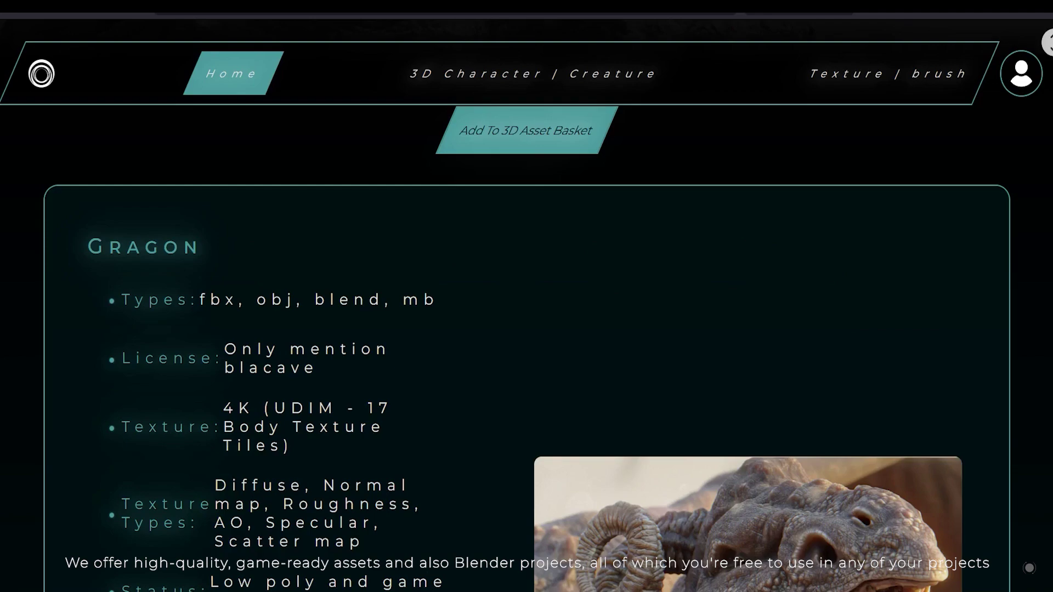
scroll(527, 329, "down", 8)
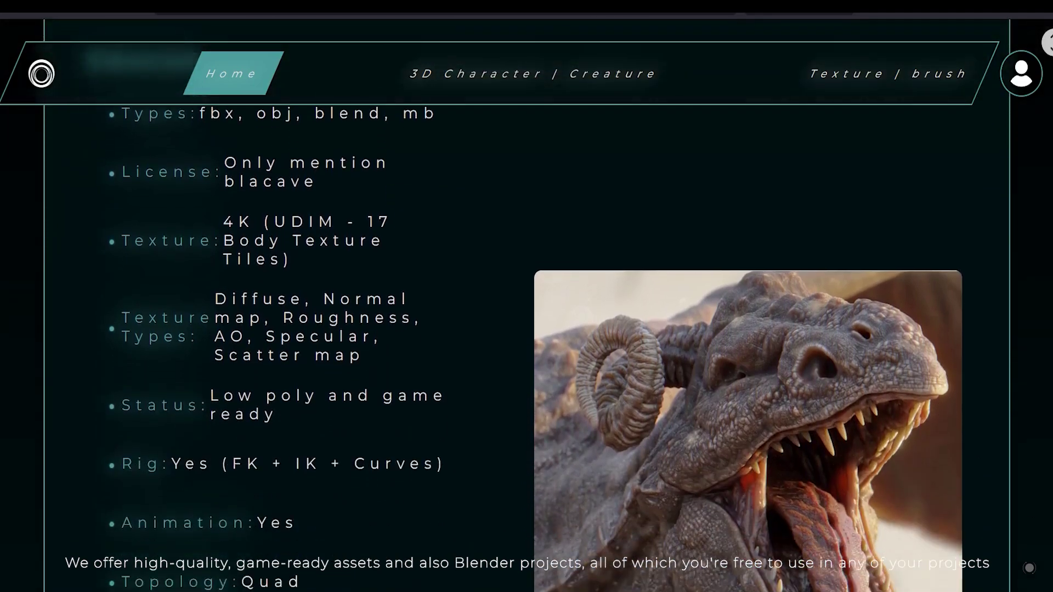
scroll(998, 252, "down", 6)
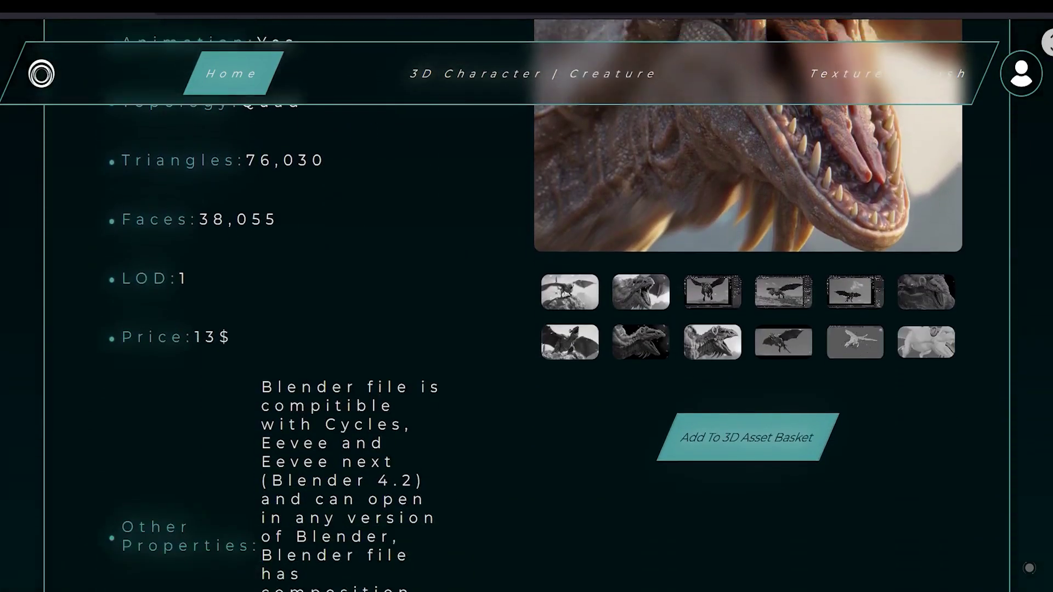
scroll(997, 253, "up", 1)
scroll(995, 248, "up", 5)
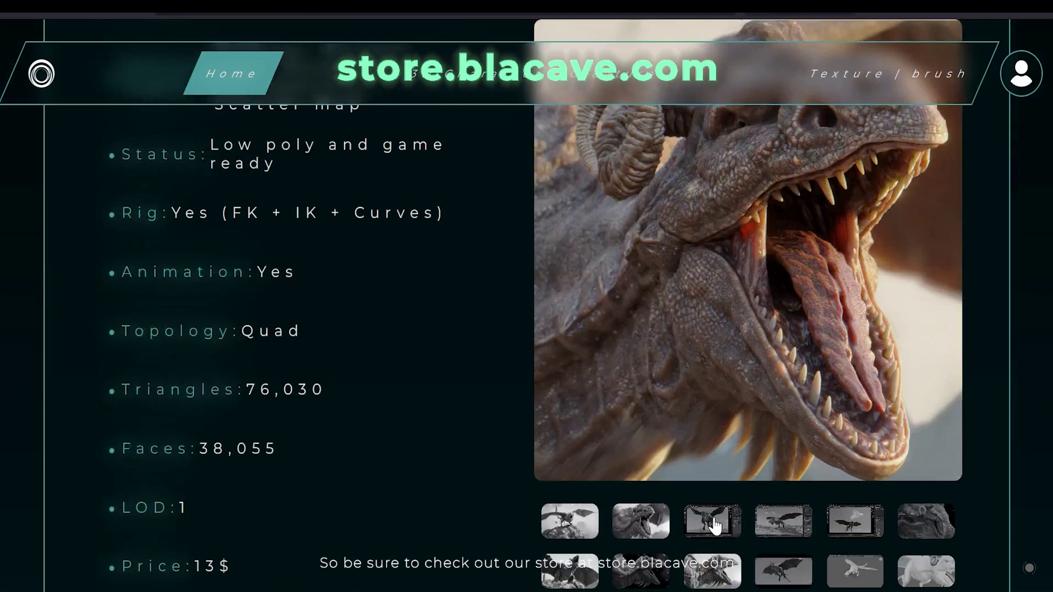
left_click(656, 520)
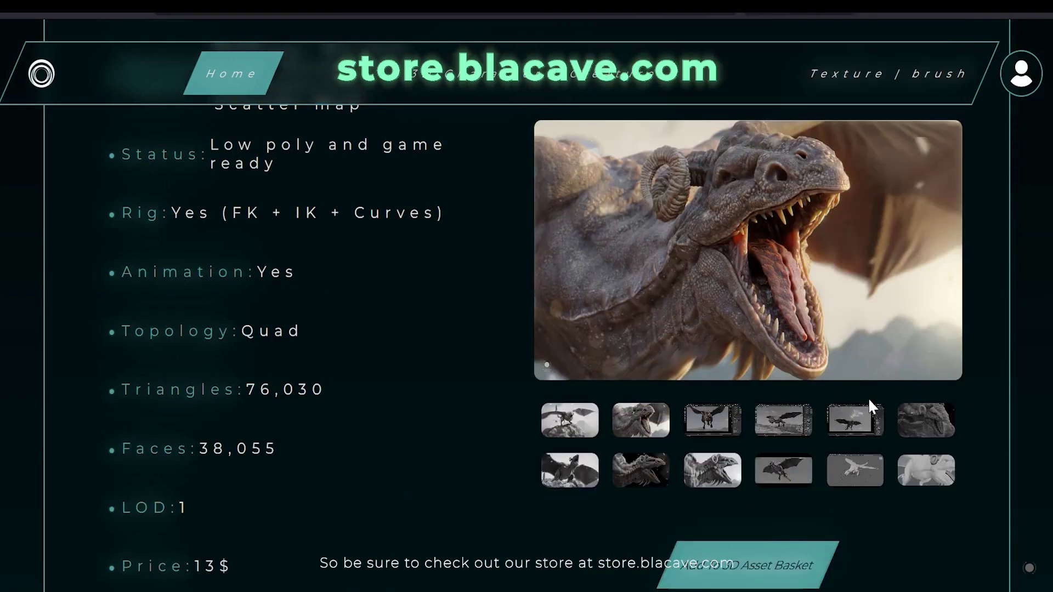
left_click(872, 421)
left_click(939, 406)
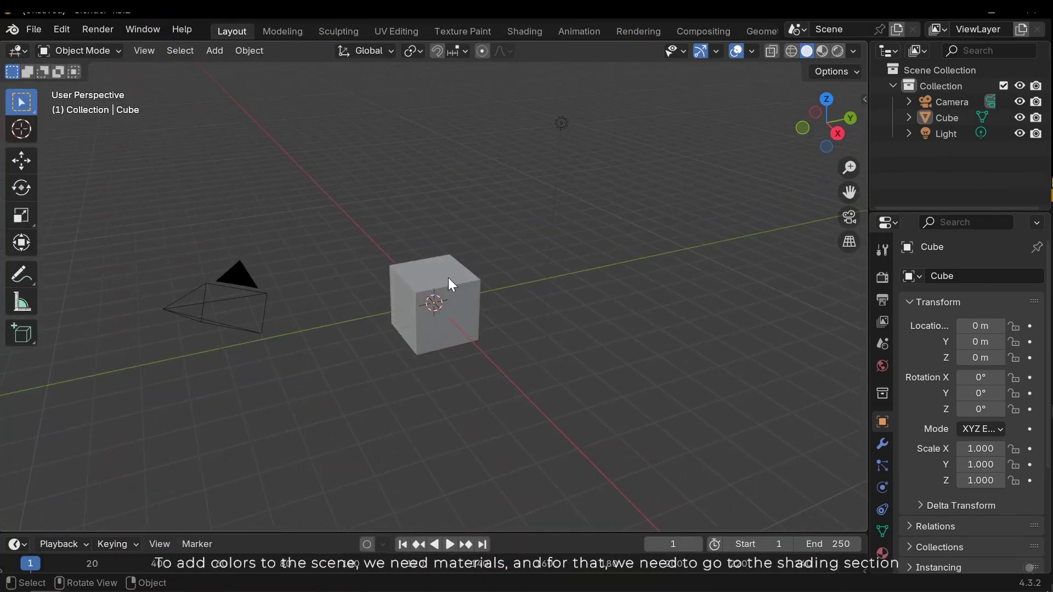
Open the Shading workspace and switch the viewport shading to Solid and back to Material Preview
left_click(547, 34)
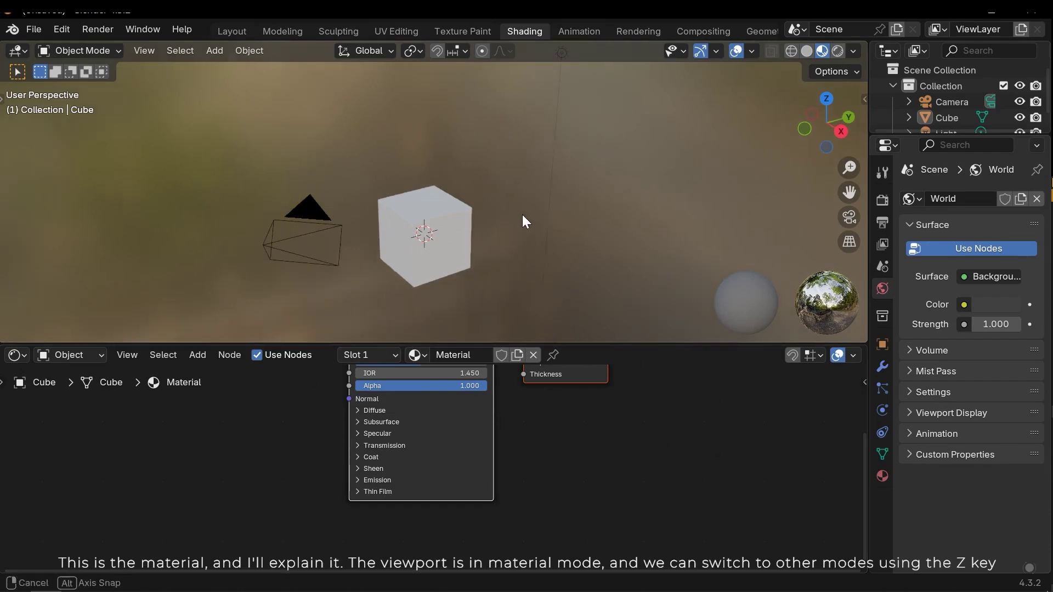
key("z")
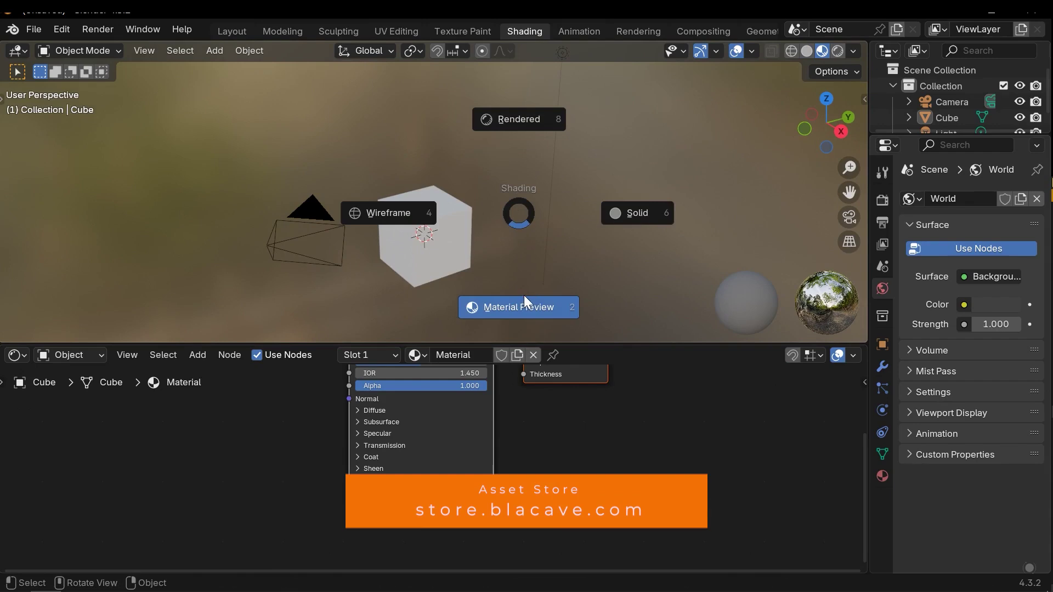
left_click(636, 214)
mouse_move(505, 255)
middle_mouse_down()
mouse_move(480, 251)
mouse_move(508, 223)
mouse_move(666, 245)
middle_mouse_up()
key("z")
left_click(466, 305)
Select the cube and remove its default material from the slot
mouse_move(548, 254)
middle_mouse_down("shift")
mouse_move(555, 201)
mouse_move(600, 211)
mouse_move(500, 241)
mouse_move(475, 154)
mouse_move(542, 199)
middle_mouse_up("shift")
scroll(494, 257, "up", 2)
middle_click_drag(506, 264, 504, 206, "shift")
middle_click_drag(504, 206, 512, 226)
scroll(508, 222, "up", 2)
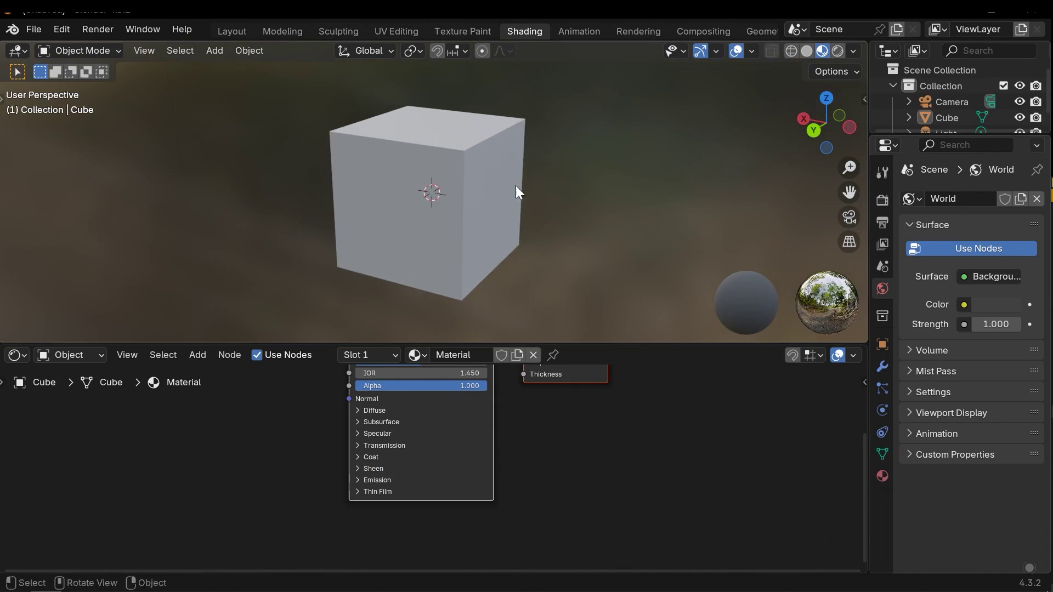
middle_click_drag(499, 187, 489, 205)
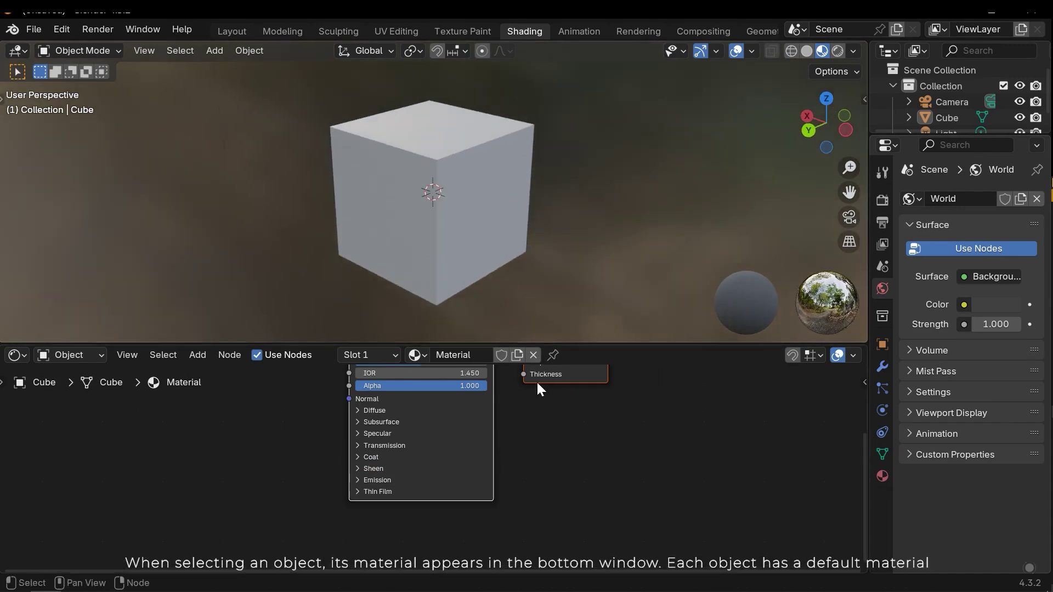
left_click(493, 218)
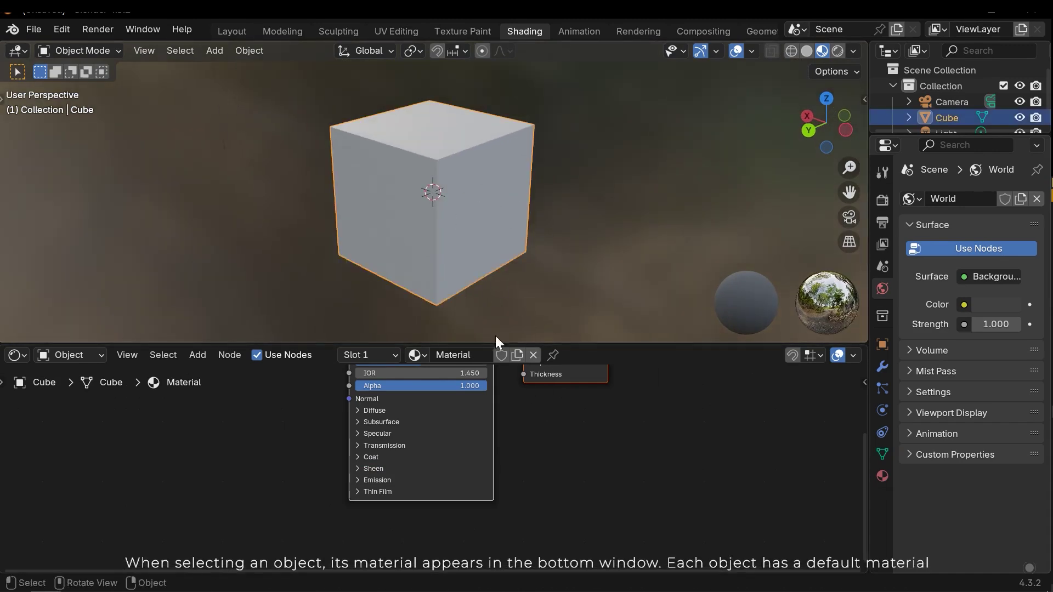
scroll(515, 450, "down", 2)
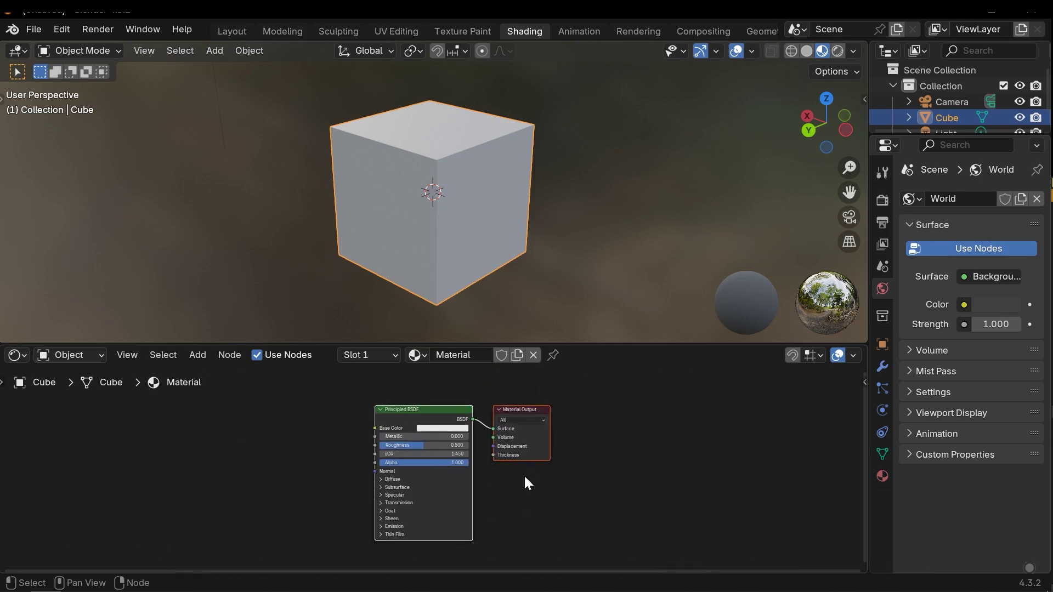
left_click(532, 358)
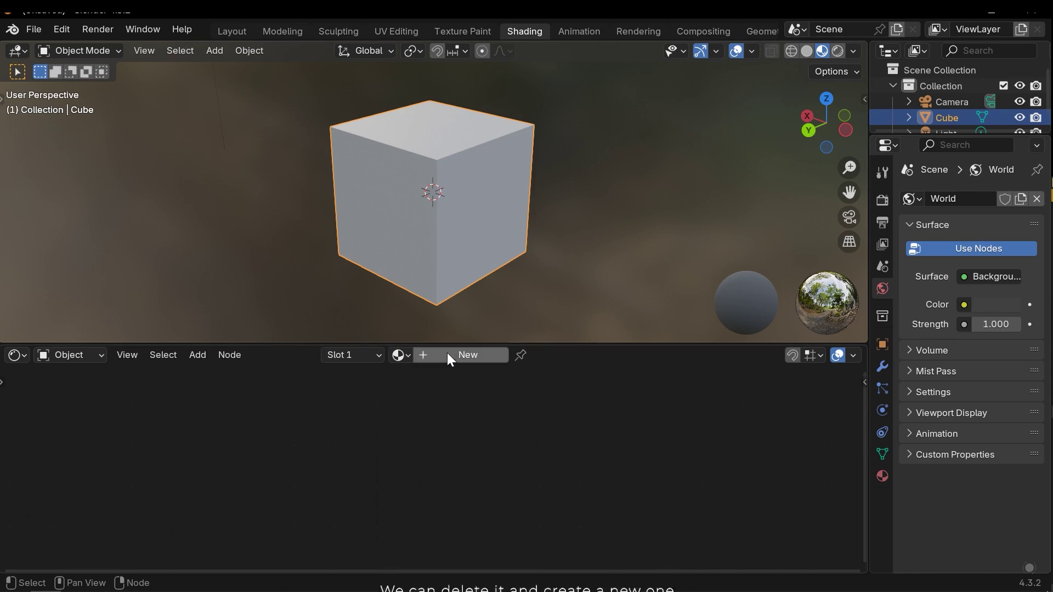
Create a new material for the cube and name it CubeMat
left_click(483, 356)
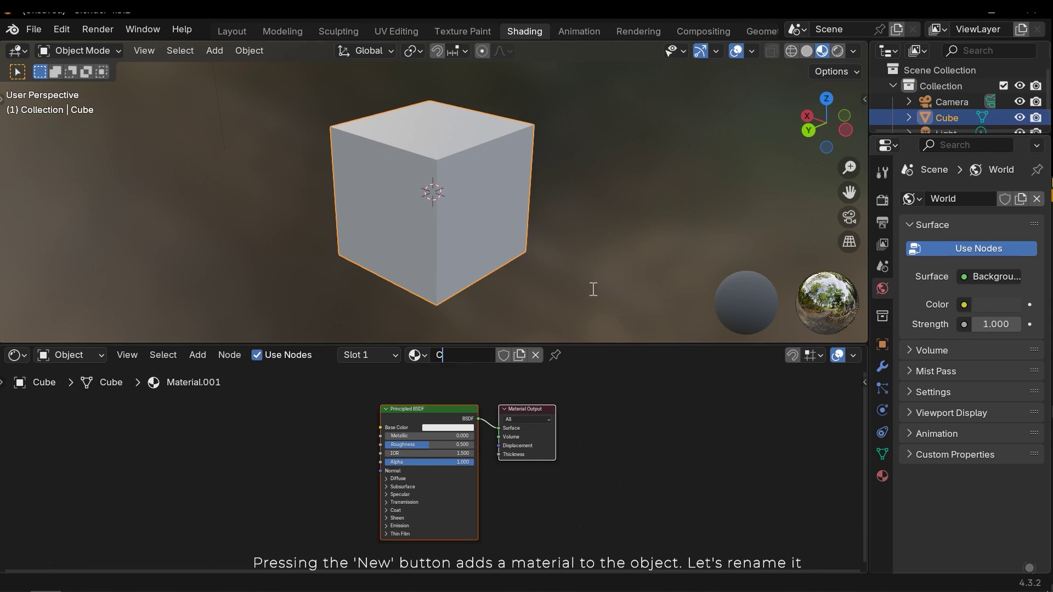
type("t")
key("Return")
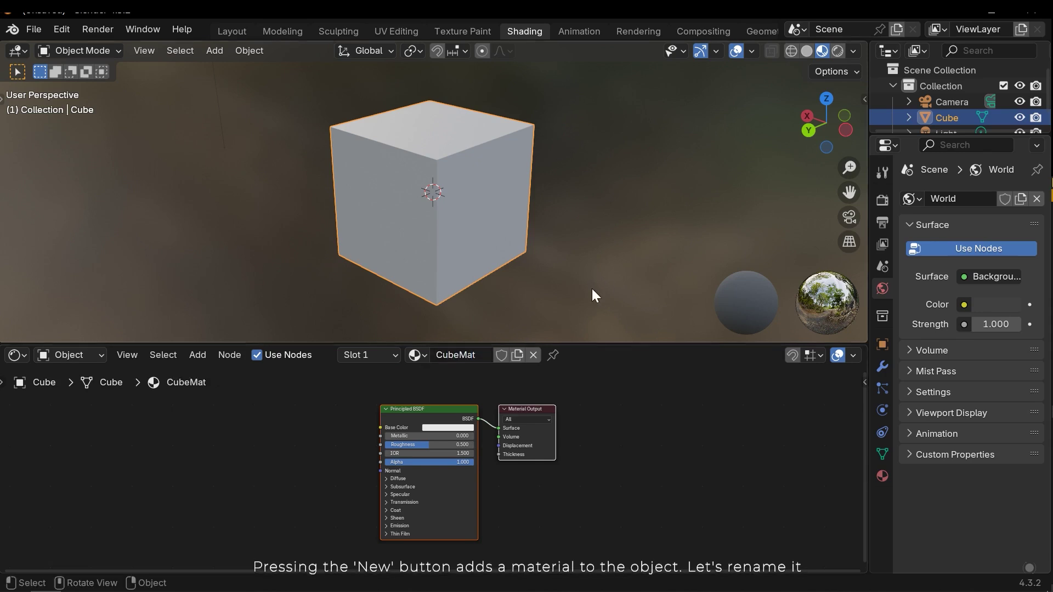
Change the Base Color of CubeMat's Principled BSDF node to an orange-red
mouse_move(571, 467)
middle_mouse_down()
mouse_move(609, 470)
mouse_move(579, 475)
middle_mouse_up()
scroll(601, 474, "up", 2)
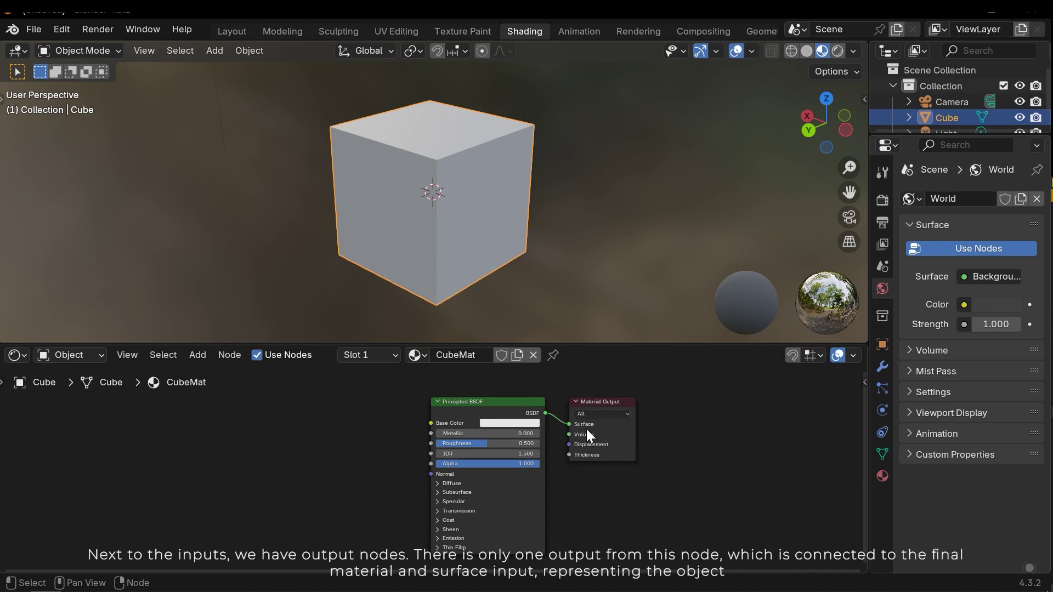
mouse_move(575, 457)
middle_mouse_down()
mouse_move(619, 456)
mouse_move(574, 444)
middle_mouse_up()
scroll(541, 463, "up", 3)
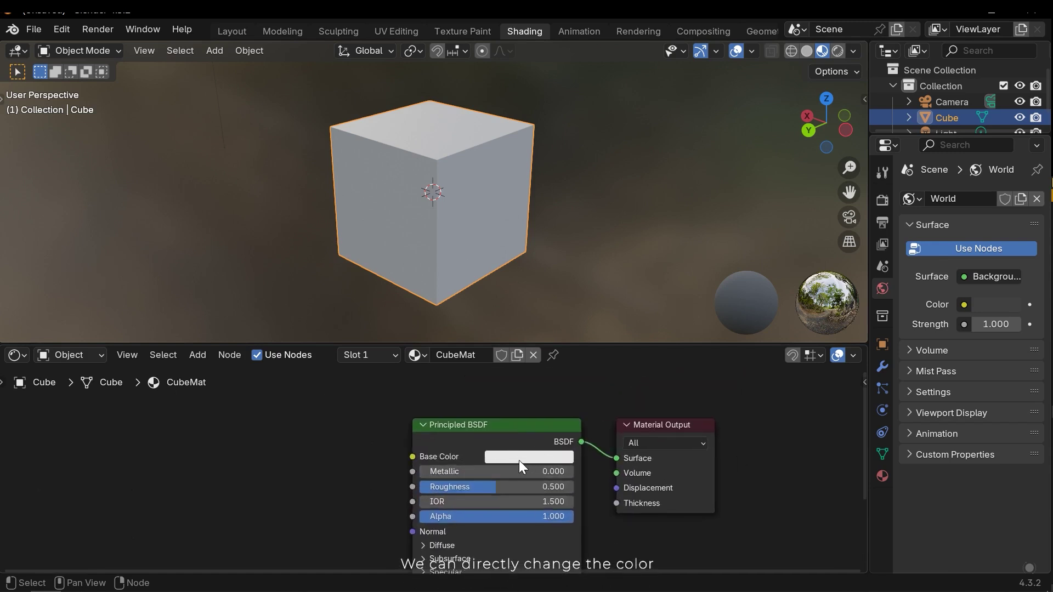
left_click(519, 460)
left_click(574, 285)
middle_click_drag(605, 142, 432, 129)
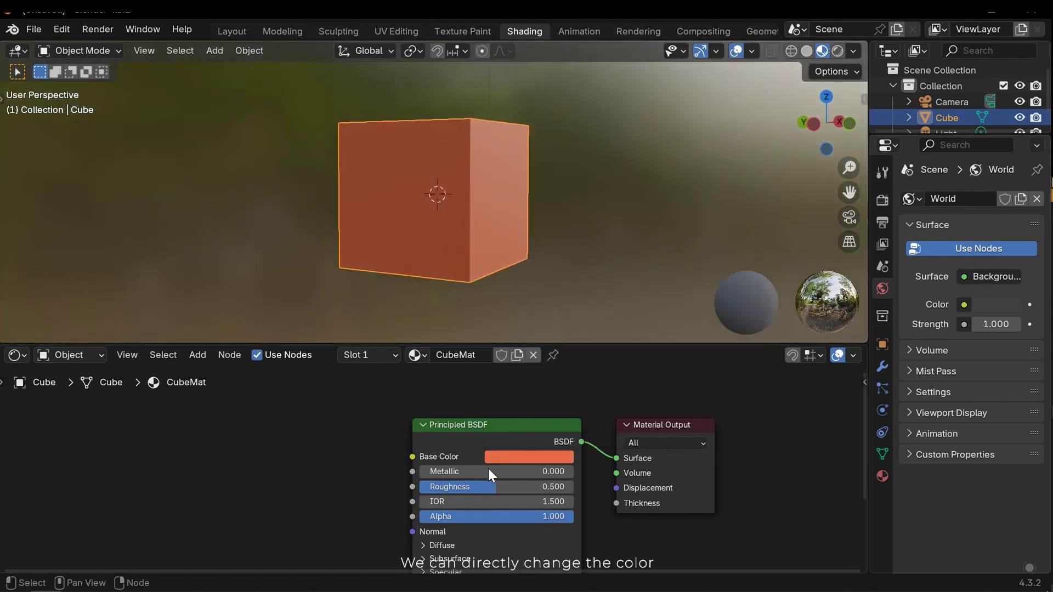
Try a metallic look on the cube by raising Metallic, and set it back to 0
scroll(490, 473, "down", 2)
middle_click_drag(436, 222, 450, 241)
scroll(455, 483, "down", 1)
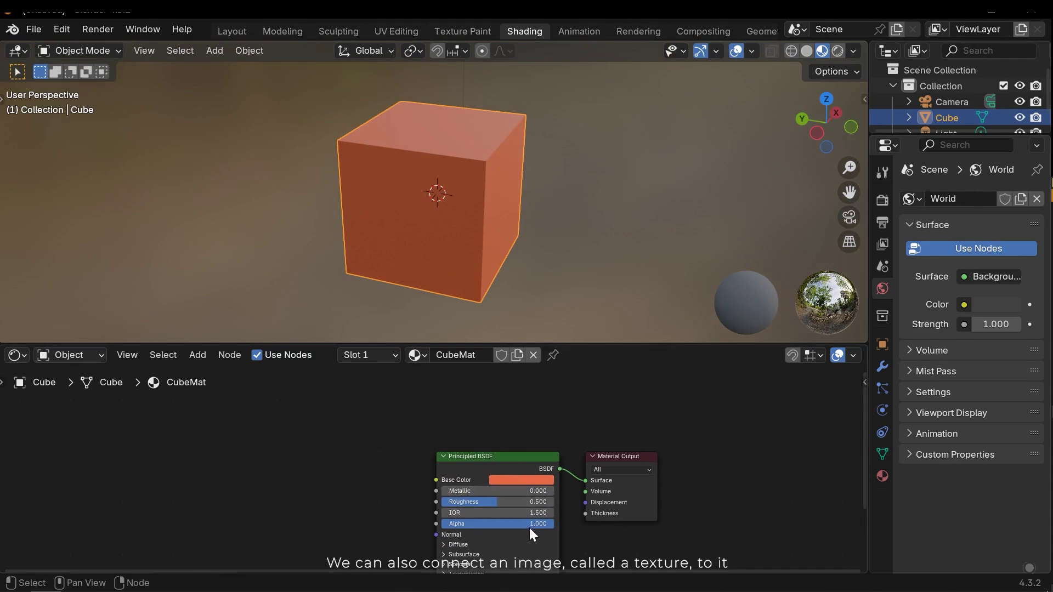
scroll(536, 539, "up", 2)
left_click_drag(472, 487, 552, 482)
middle_click_drag(482, 218, 127, 197)
left_click_drag(550, 483, 427, 482)
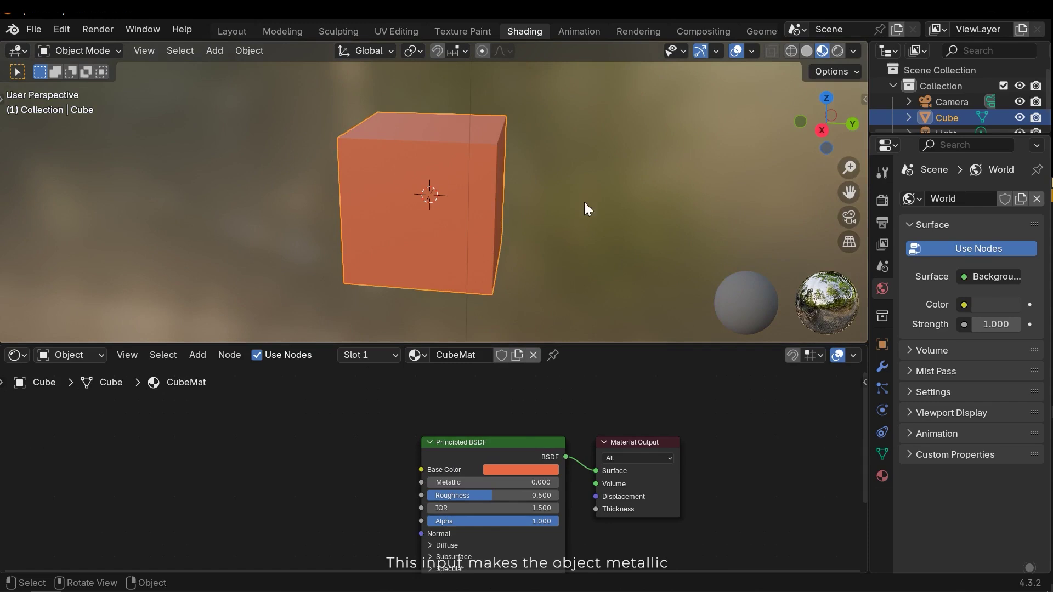
Lower the material's Roughness to about 0.076 and inspect the reflections on the cube
left_click_drag(492, 496, 427, 495)
mouse_move(497, 225)
middle_mouse_down()
mouse_move(488, 232)
mouse_move(502, 235)
middle_mouse_up()
left_click_drag(436, 496, 437, 495)
middle_click_drag(471, 173, 465, 183)
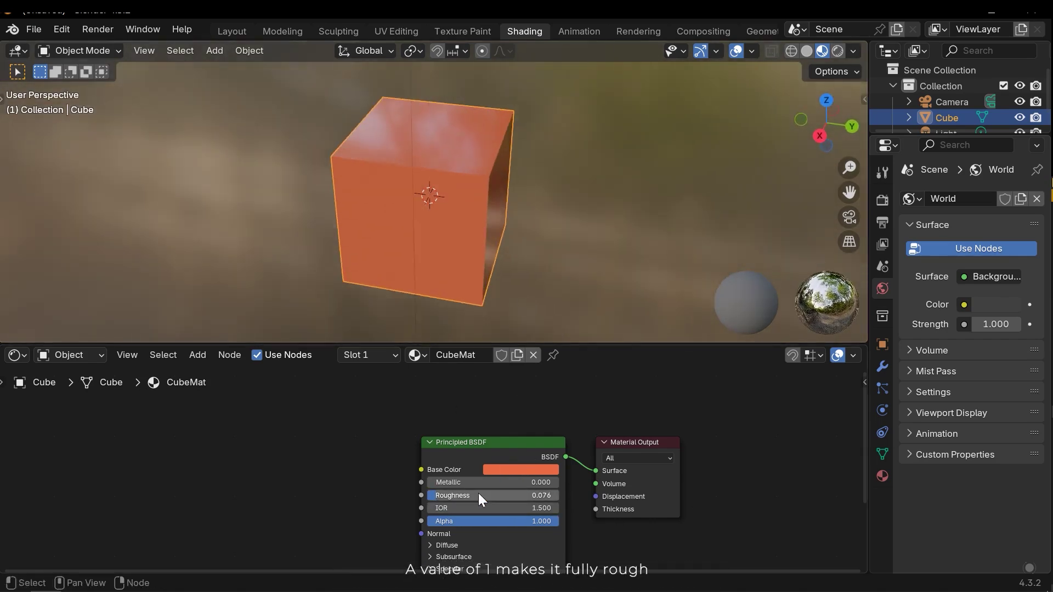
Raise the material's Roughness to 1.000 for a fully rough surface and bring it back to about 0.489
left_click_drag(478, 493, 558, 494)
mouse_move(368, 158)
middle_mouse_down()
mouse_move(276, 156)
mouse_move(367, 143)
middle_mouse_up()
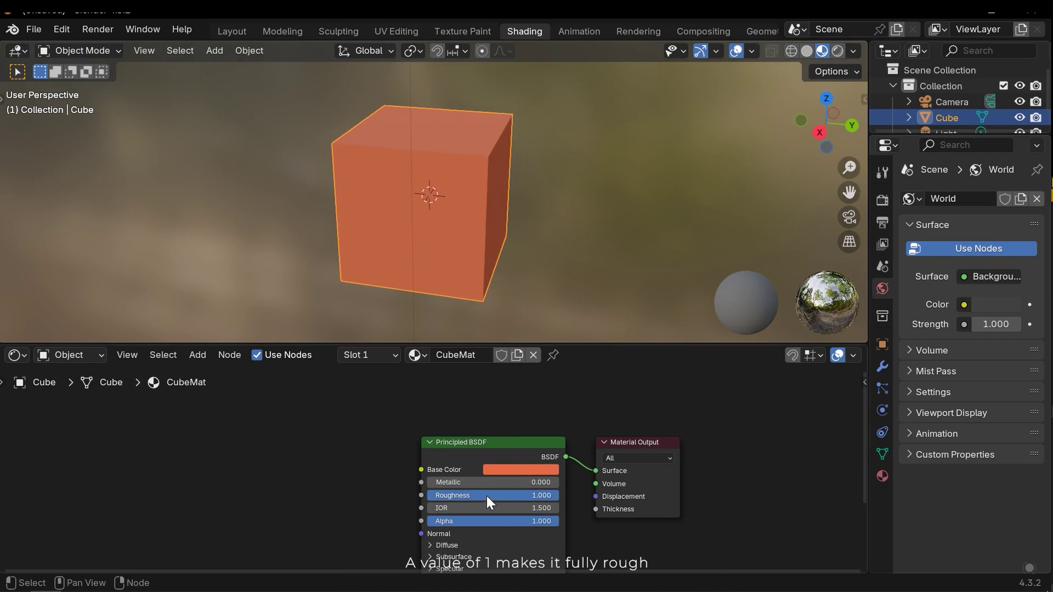
left_click_drag(543, 495, 482, 495)
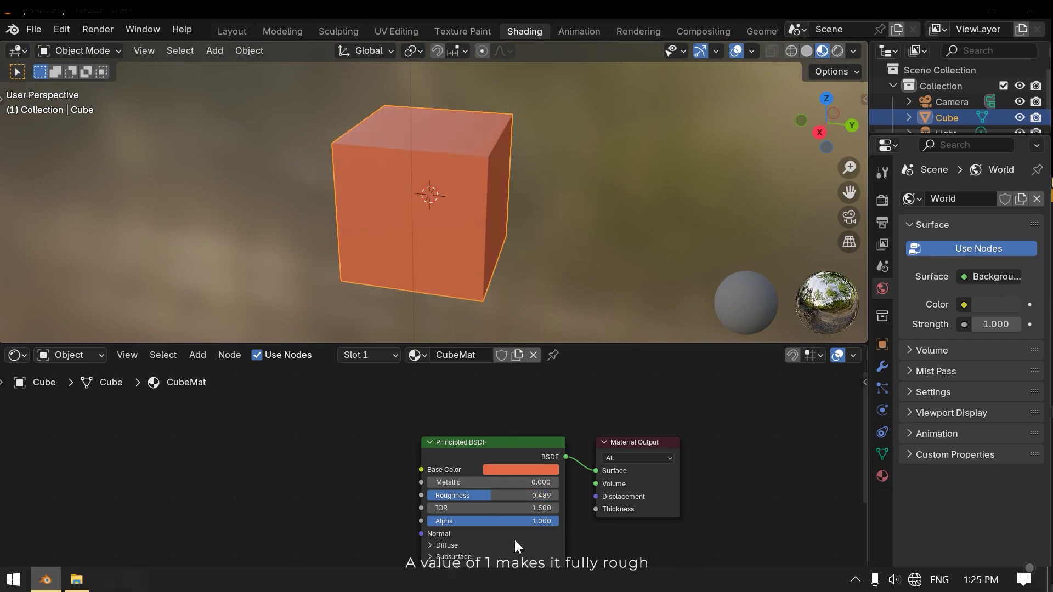
Expand the Specular settings of the Principled BSDF node
middle_click_drag(588, 522, 593, 442)
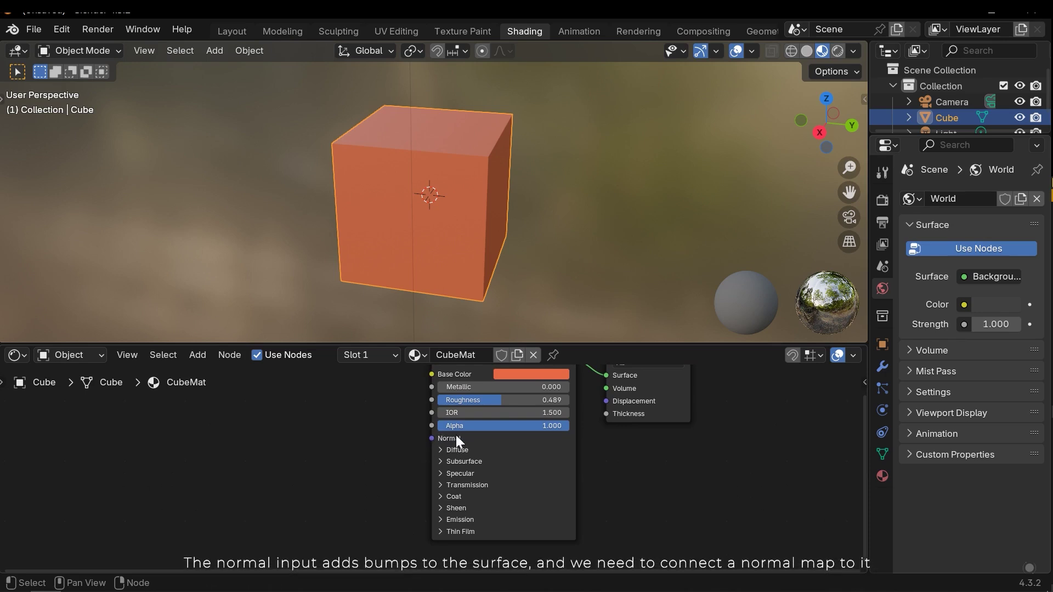
middle_click_drag(486, 215, 429, 132)
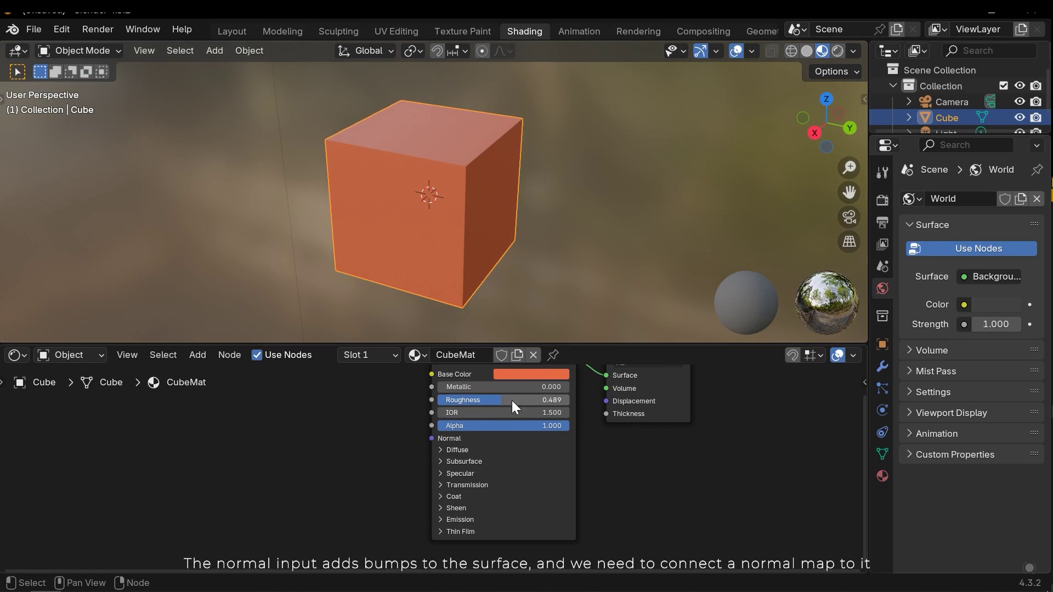
left_click(464, 475)
middle_click_drag(598, 485, 591, 439)
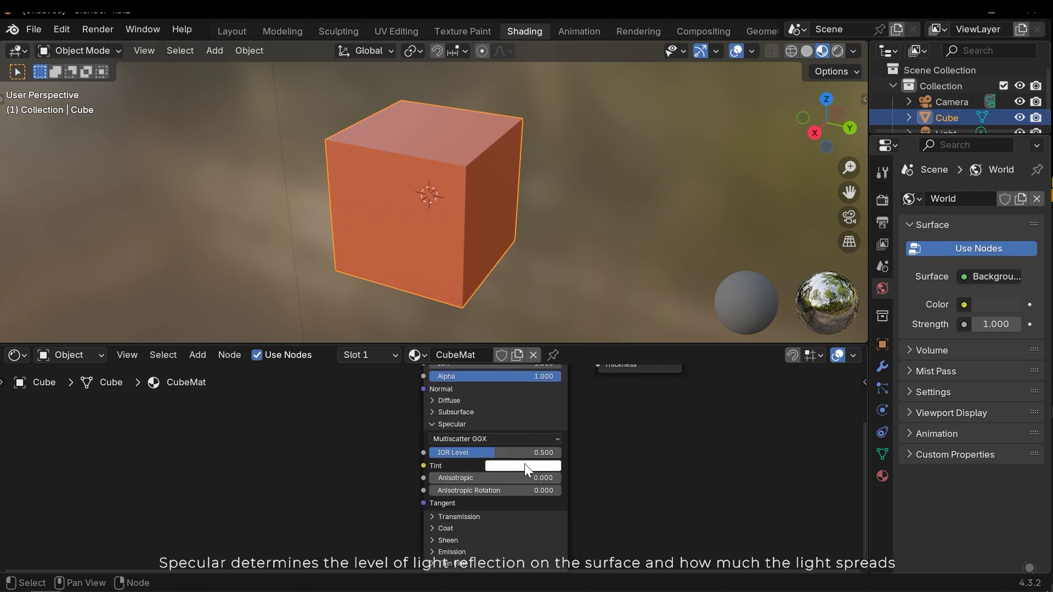
Try a lower specular IOR Level on the cube's material and undo the change
left_click_drag(514, 452, 456, 453)
middle_click_drag(680, 452, 675, 558)
key("ctrl+z")
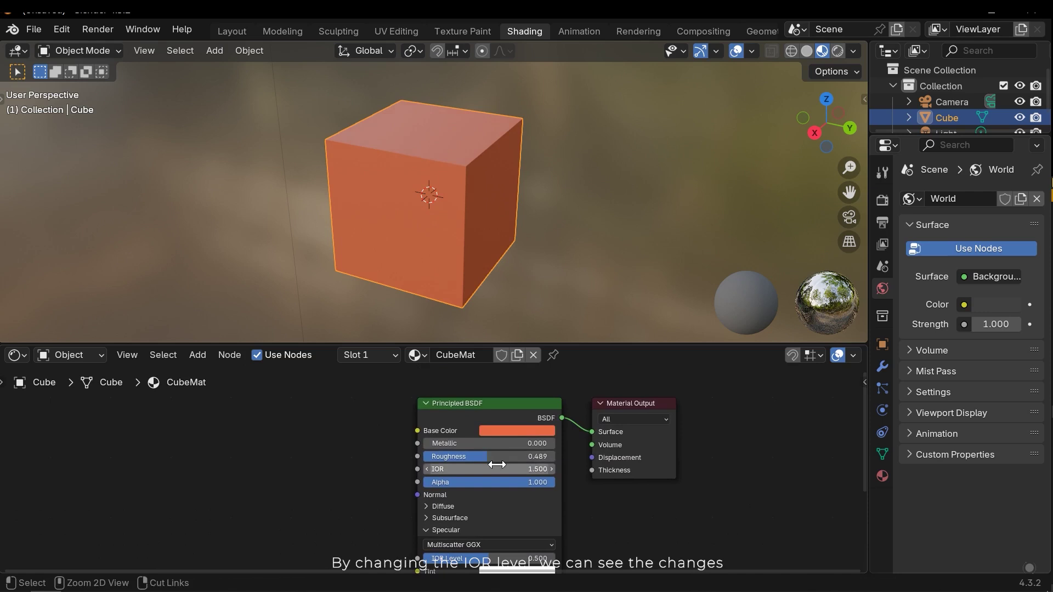
Set the material's Roughness to about 0.154 and raise the specular IOR Level to 1.000
left_click_drag(487, 456, 442, 457)
middle_click_drag(459, 193, 445, 218)
middle_click_drag(536, 480, 536, 395)
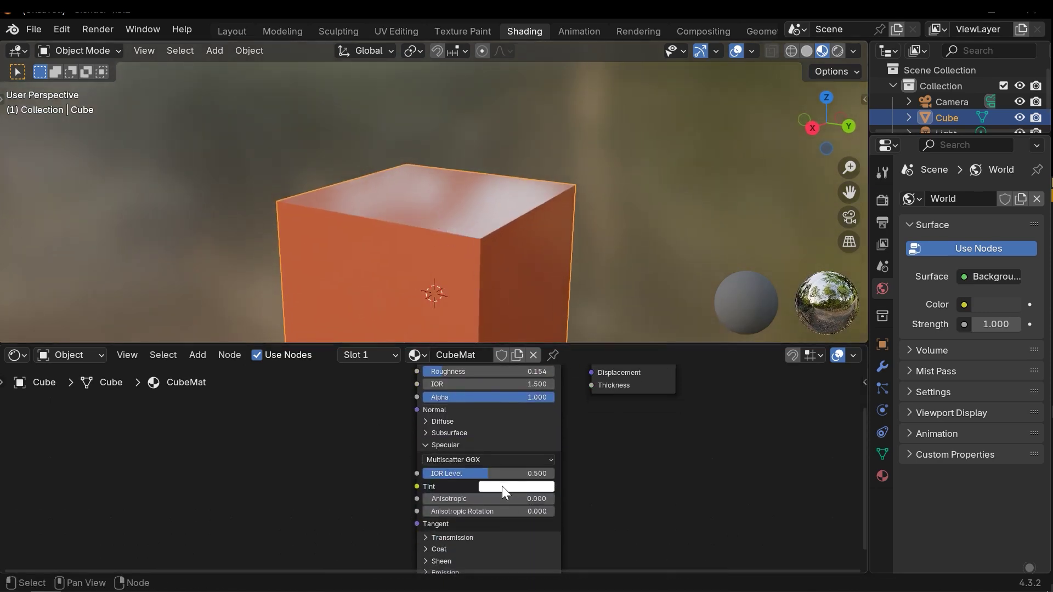
left_click_drag(530, 473, 553, 474)
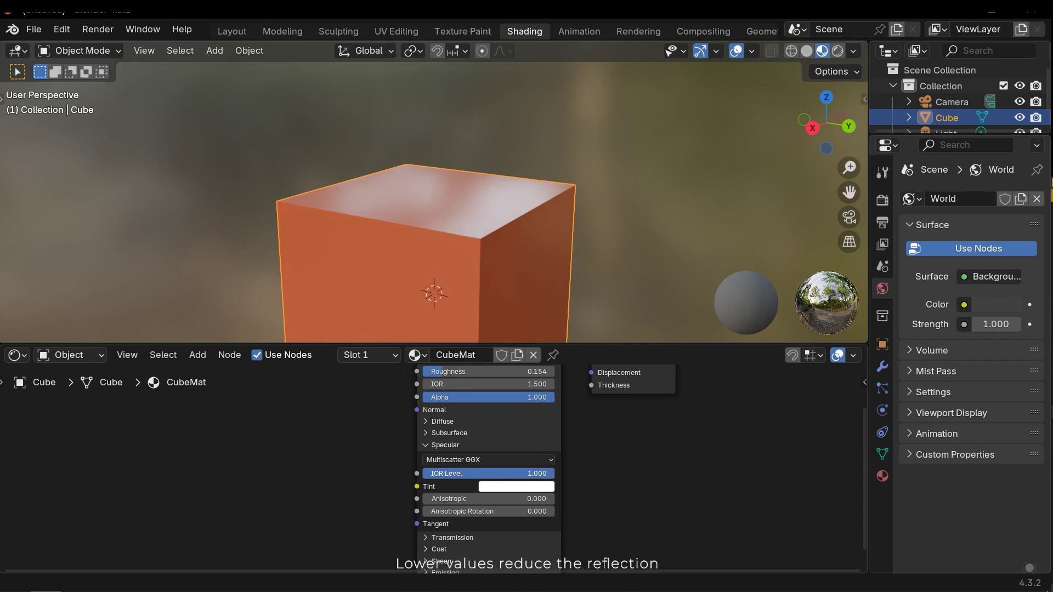
Set the cube material's specular IOR Level to 0.500, collapse the Specular settings, and raise the sheen Weight to 1.000
mouse_move(475, 473)
left_mouse_down()
mouse_move(424, 473)
mouse_move(489, 474)
left_mouse_up()
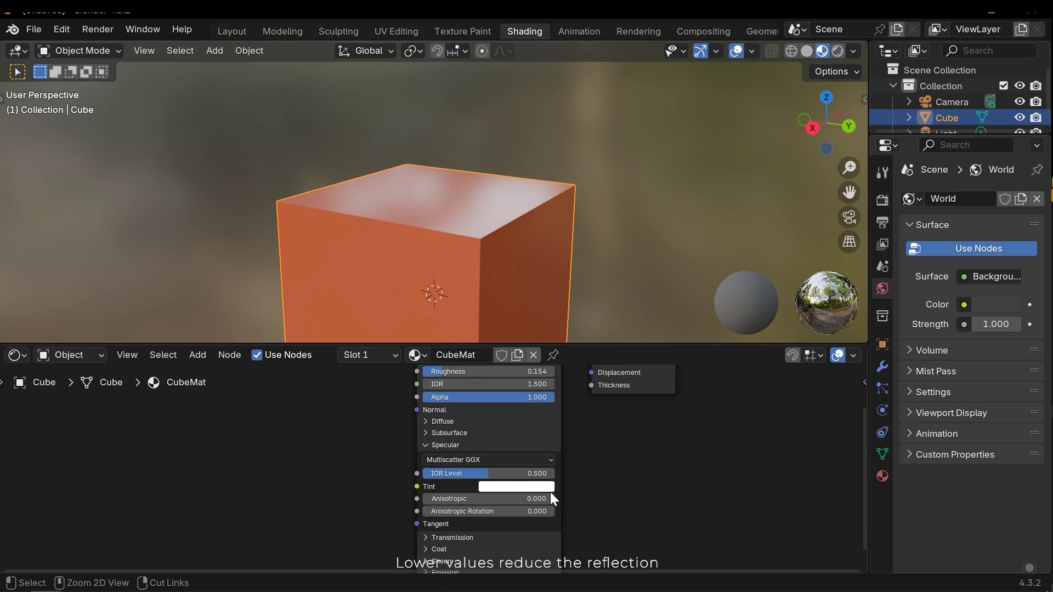
left_click(449, 446)
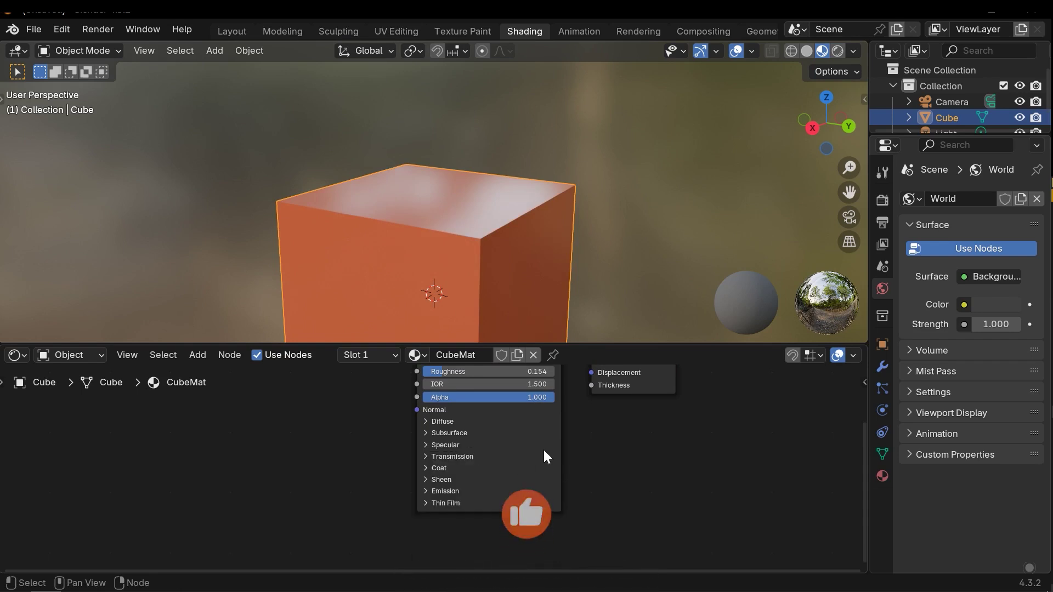
left_click(433, 480)
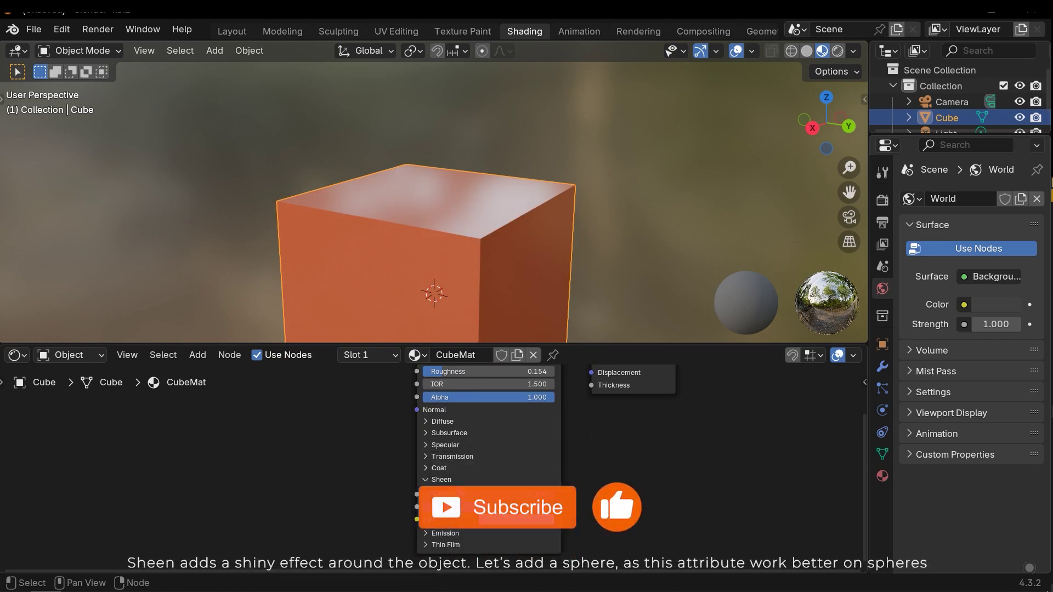
left_click_drag(433, 495, 561, 494)
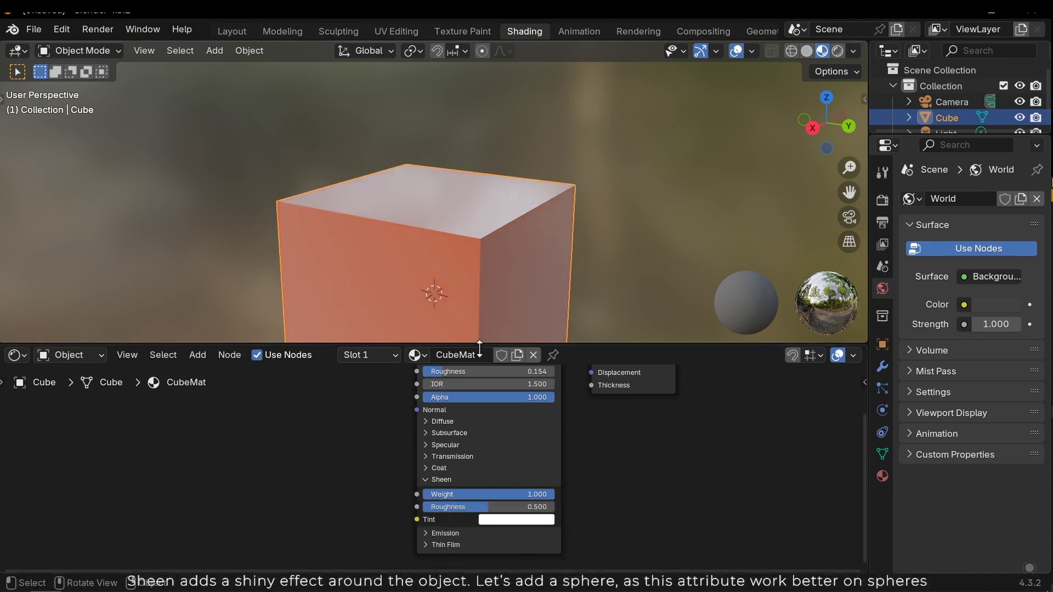
Add an Ico Sphere mesh to the scene and move it beside the cube, clear of its faces
scroll(518, 219, "down", 3)
middle_click_drag(465, 197, 421, 153, "shift")
key("shift+a")
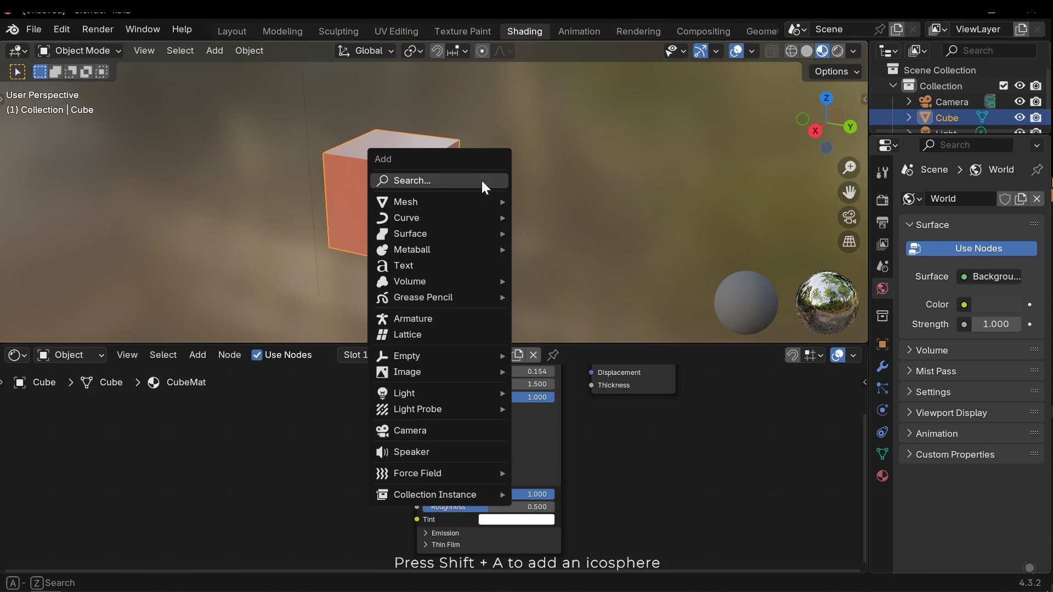
mouse_move(429, 202)
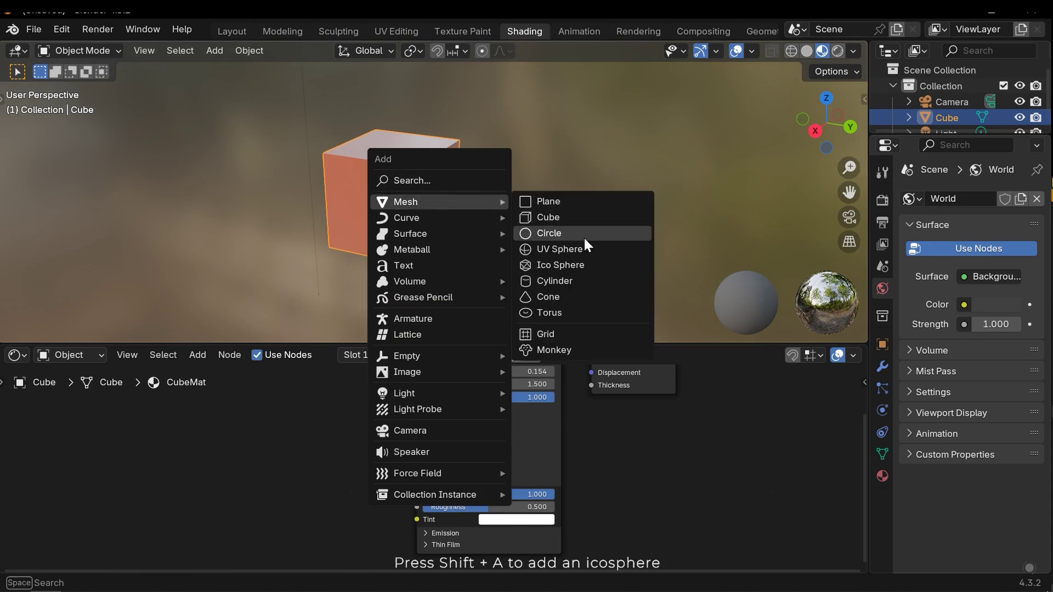
left_click(556, 265)
scroll(383, 197, "down", 3)
key("g")
left_click(513, 217)
Apply smooth shading to the icosphere
scroll(524, 216, "up", 2)
right_click(437, 214)
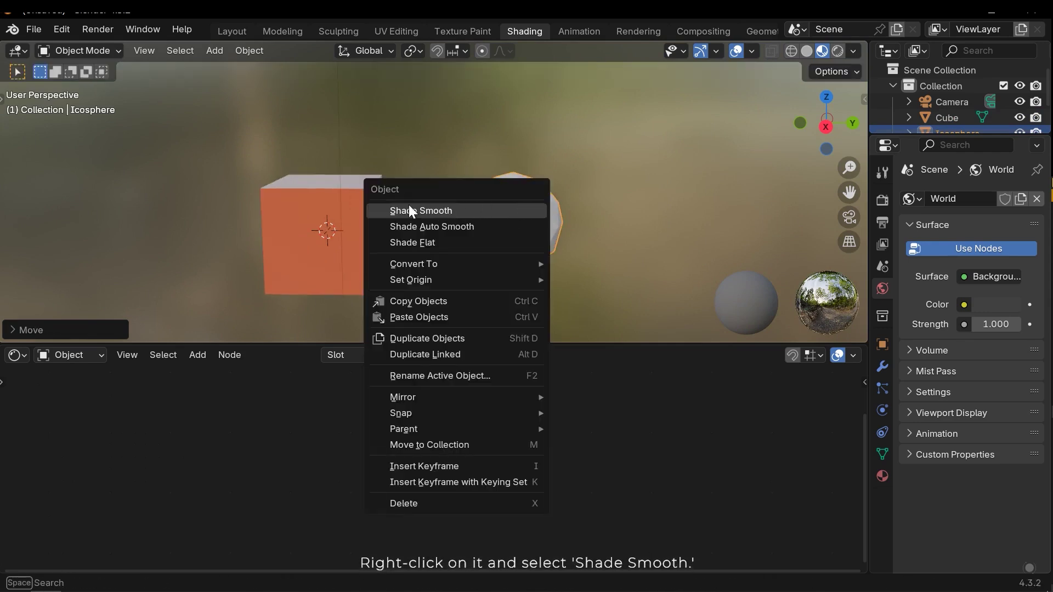
left_click(412, 212)
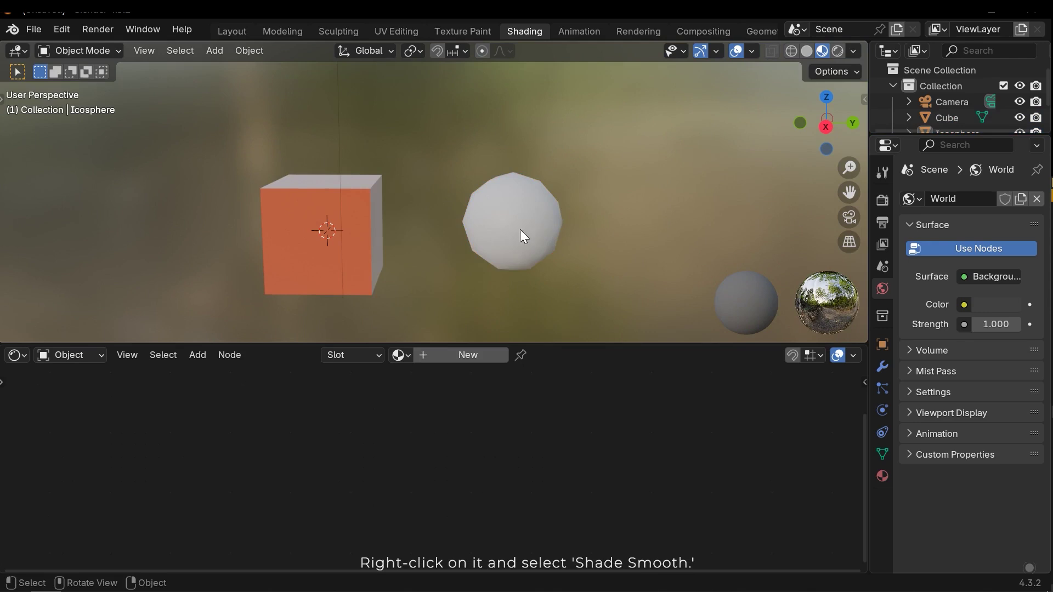
Create a new material for the icosphere and set its Base Color to a saturated blue-purple
left_click(449, 360)
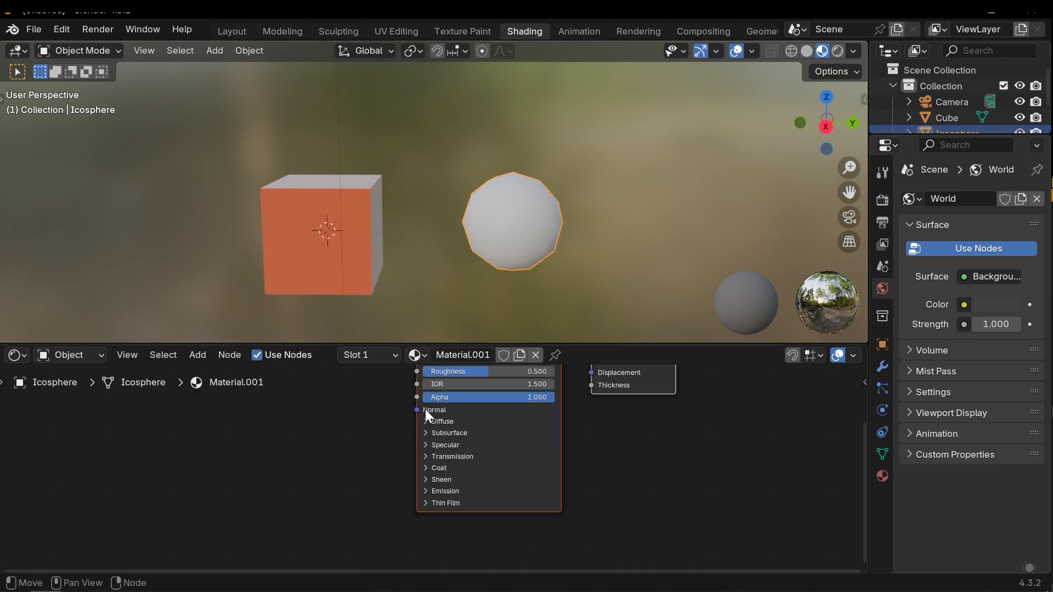
scroll(420, 459, "down", 1)
mouse_move(397, 460)
middle_mouse_down()
mouse_move(348, 424)
mouse_move(388, 454)
middle_mouse_up()
left_click(496, 402)
left_click_drag(540, 266, 567, 256)
Expand the Sheen settings of the icosphere's Principled BSDF and raise the sheen Weight to 1.000
middle_click_drag(600, 135, 521, 133)
mouse_move(514, 221)
middle_mouse_down("shift")
mouse_move(519, 175)
mouse_move(502, 208)
middle_mouse_up("shift")
scroll(517, 177, "up", 4)
left_click(439, 530)
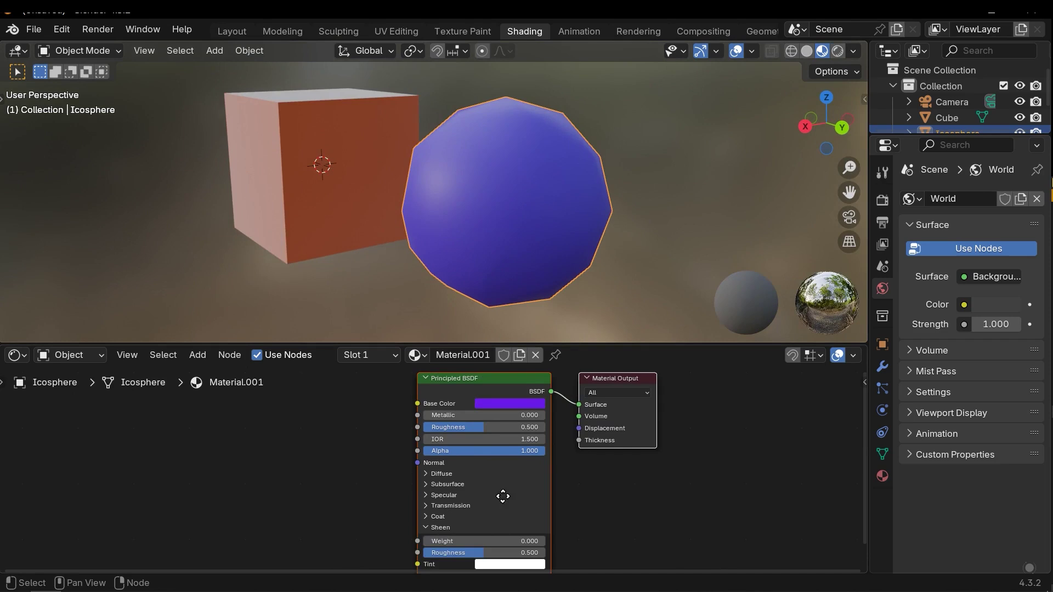
middle_click_drag(503, 497, 486, 400)
scroll(479, 440, "up", 3)
left_click_drag(466, 440, 580, 440)
left_click_drag(499, 441, 492, 441)
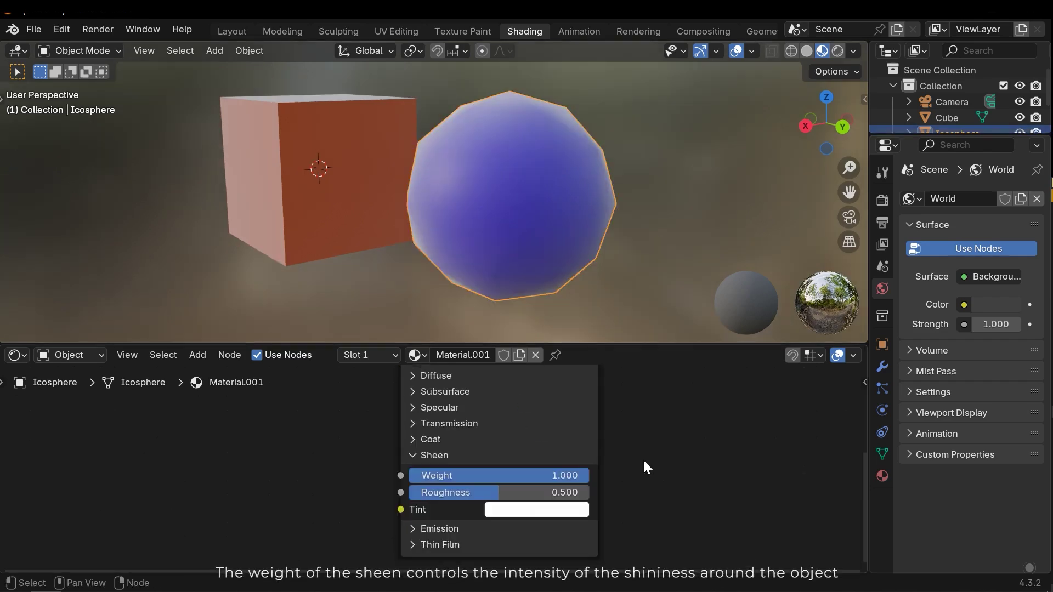
left_click_drag(557, 475, 589, 475)
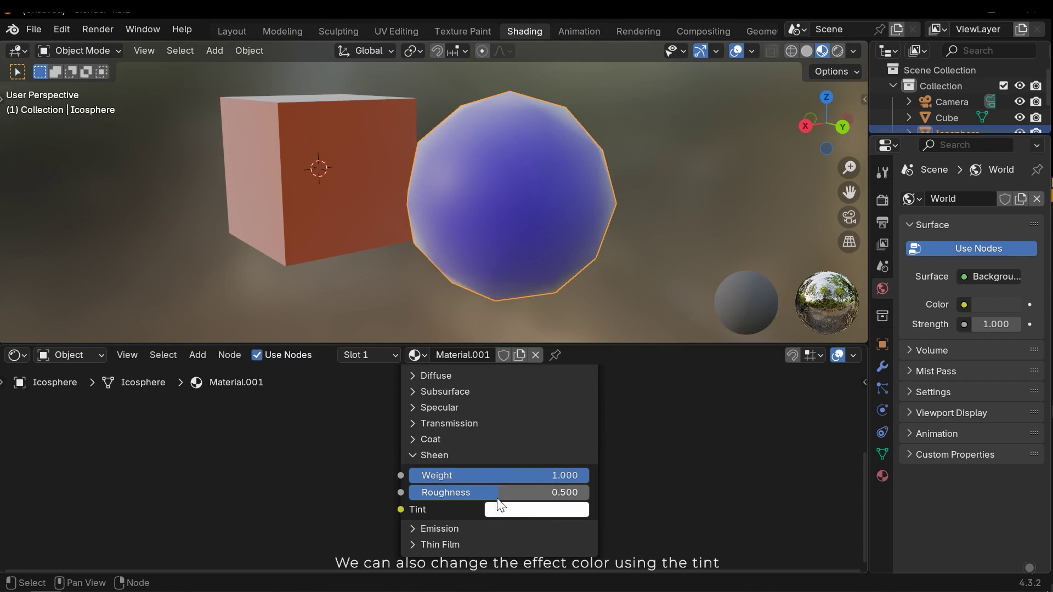
Set the icosphere's sheen Tint to red (#FF0C00), lower the sheen Roughness, and collapse the Sheen settings
left_click(505, 510)
left_click_drag(563, 353, 555, 376)
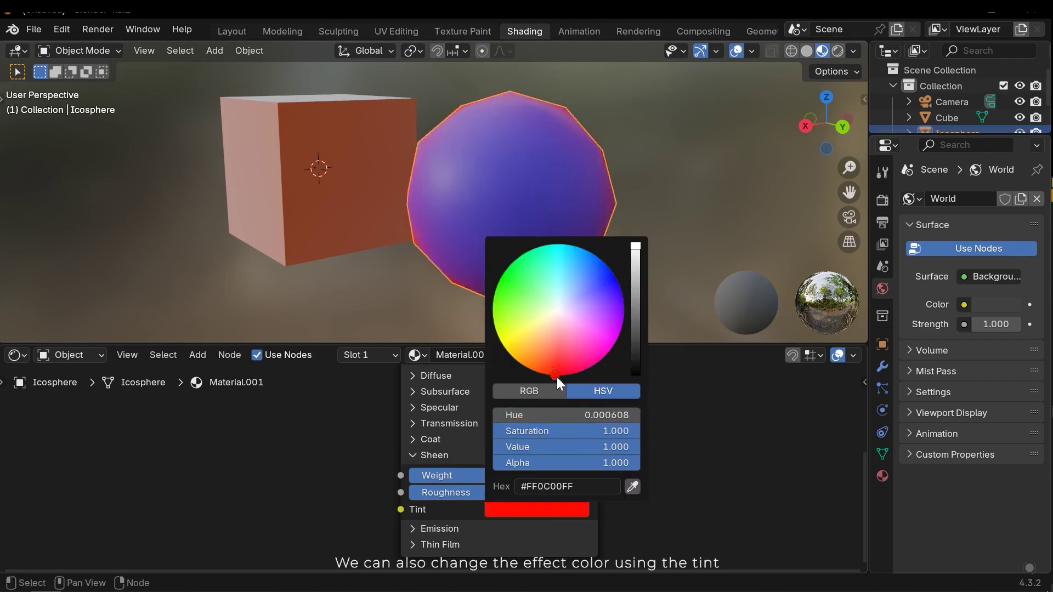
left_click_drag(483, 492, 410, 480)
left_click(456, 456)
Expand the icosphere material's Emission settings, set the emission Color to red and raise the Strength to 4.800
left_click(437, 472)
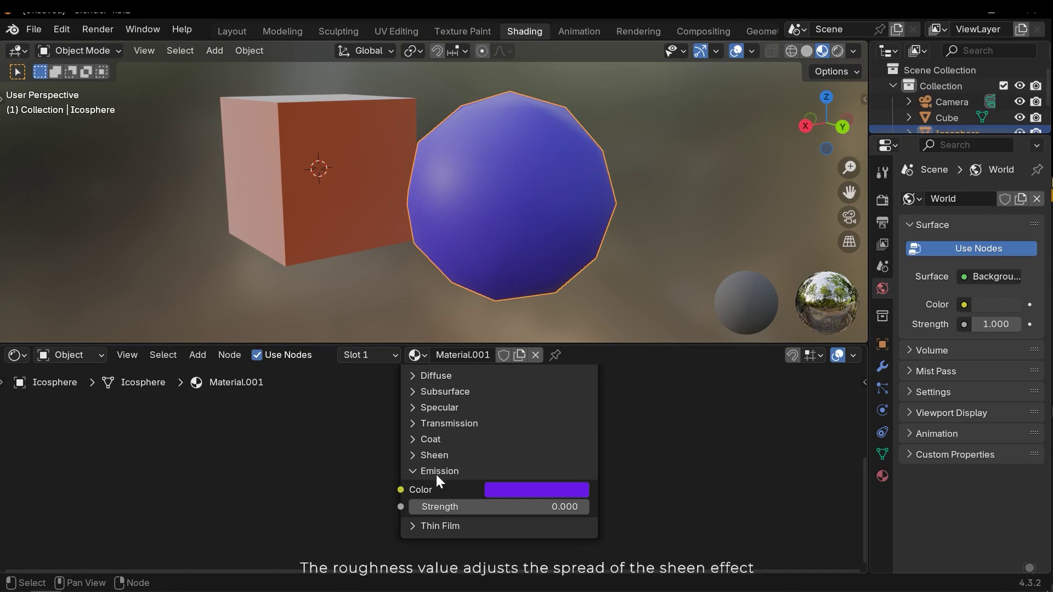
left_click_drag(465, 506, 494, 497)
left_click(514, 492)
left_click(567, 326)
left_click_drag(567, 326, 559, 356)
mouse_move(477, 504)
left_mouse_down()
mouse_move(527, 503)
mouse_move(456, 503)
mouse_move(527, 503)
mouse_move(482, 501)
left_mouse_up()
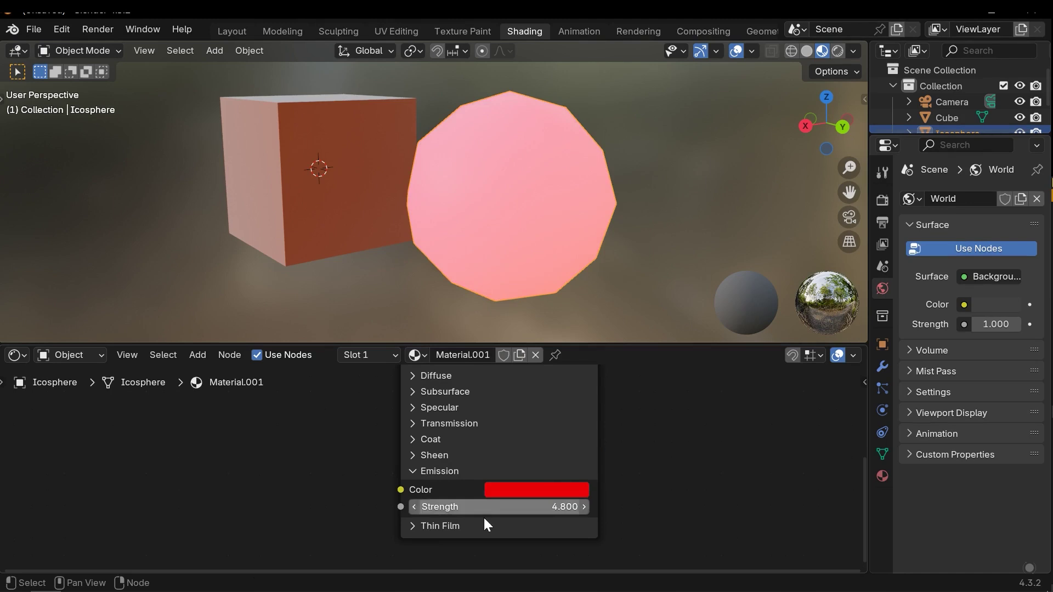
Set the icosphere's emission Strength to 0 and collapse the Emission settings
left_click(503, 507)
type("0")
key("Return")
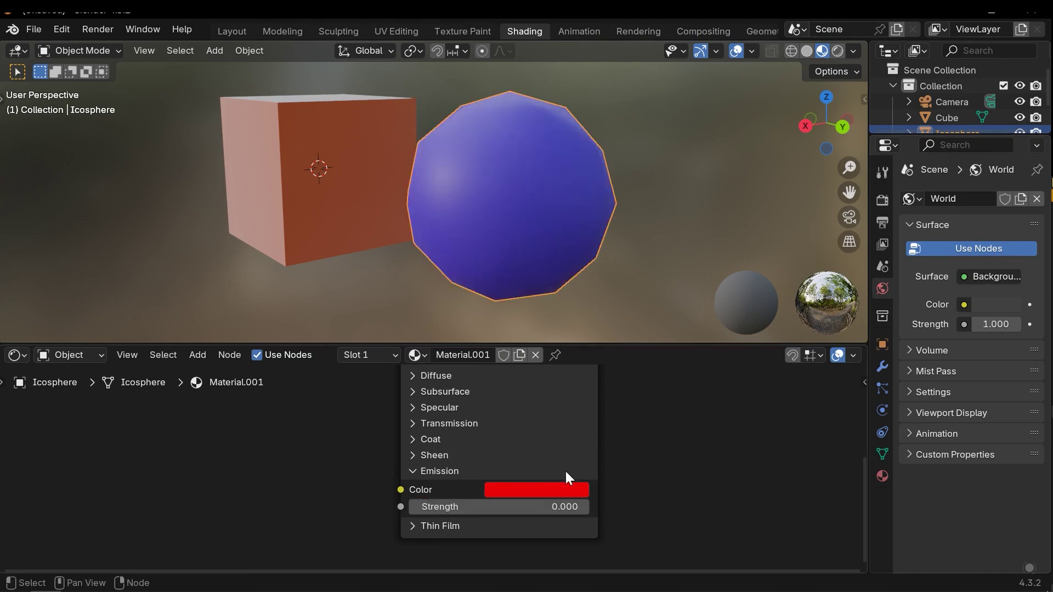
left_click(474, 471)
Add an Image Texture node to the icosphere's material and place it in the free space before the Principled BSDF
scroll(531, 470, "down", 2)
scroll(531, 467, "down", 1)
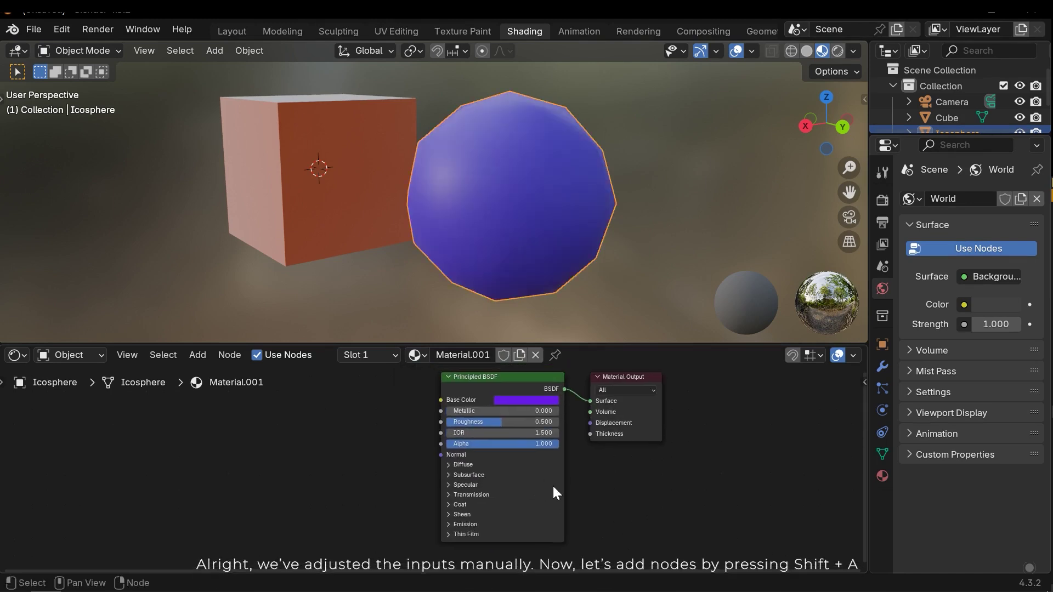
scroll(626, 464, "down", 1)
scroll(625, 480, "up", 1)
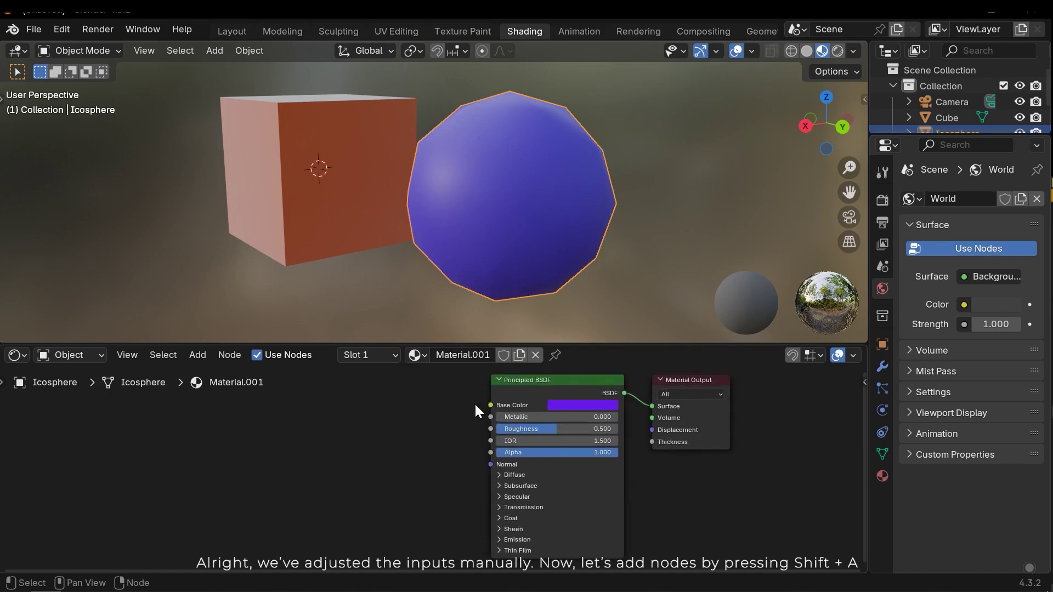
scroll(429, 470, "down", 1)
middle_click_drag(511, 430, 569, 431)
middle_click_drag(450, 432, 463, 442)
key("shift+a")
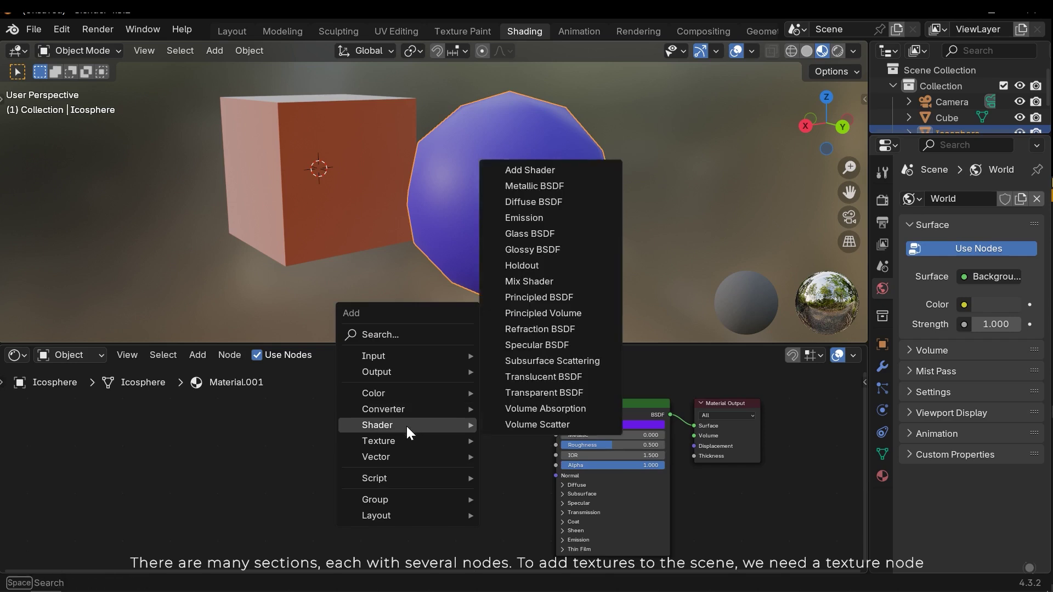
mouse_move(420, 445)
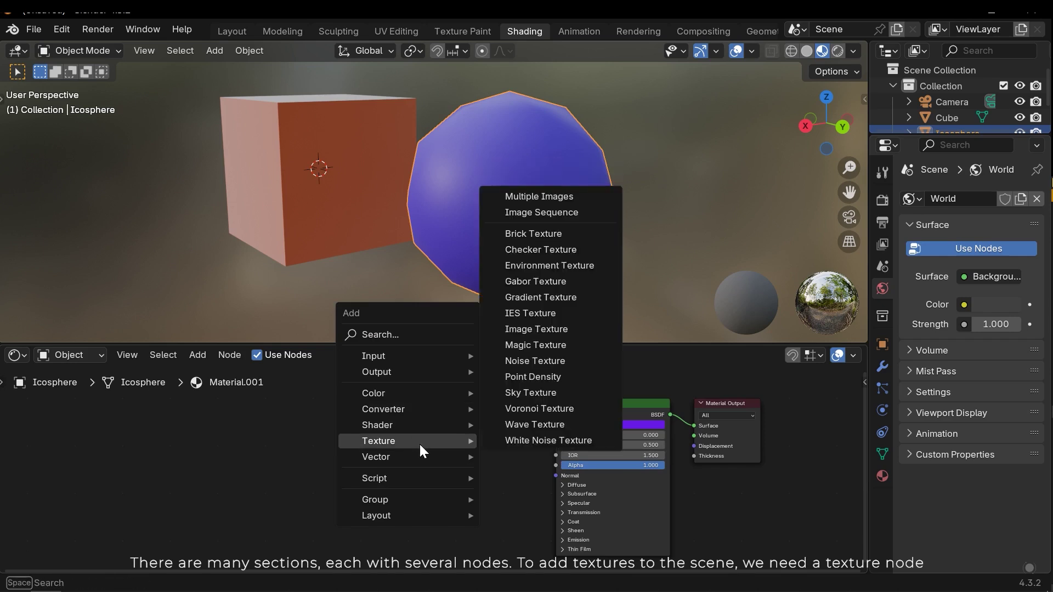
left_click(536, 329)
left_click(357, 404)
scroll(511, 441, "up", 3)
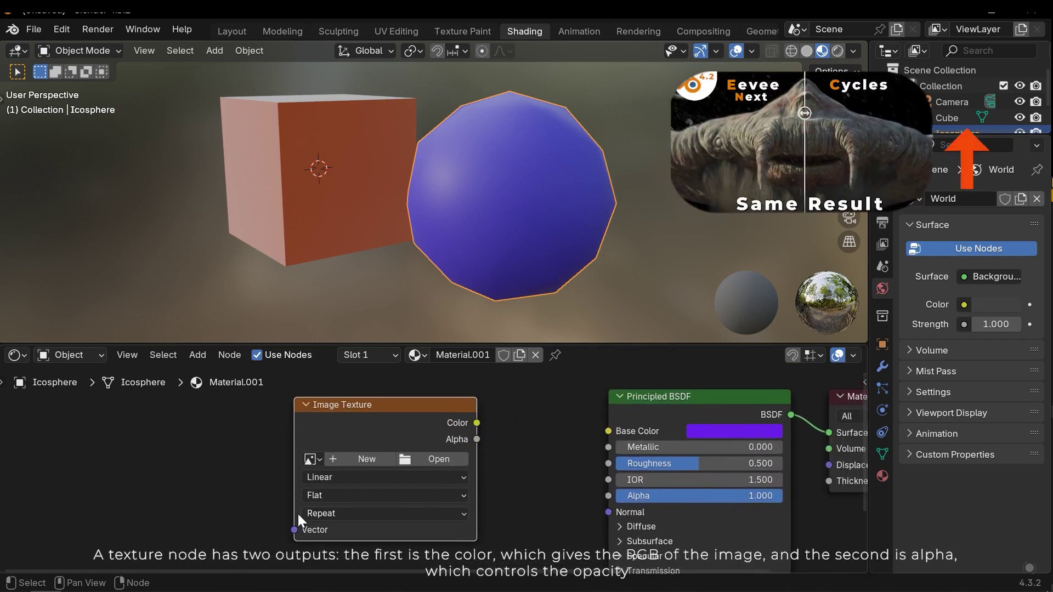
Try pulling links out of the Image Texture node's Color and Alpha outputs towards the Principled BSDF inputs
left_click_drag(477, 423, 584, 521)
left_click_drag(477, 413, 521, 447)
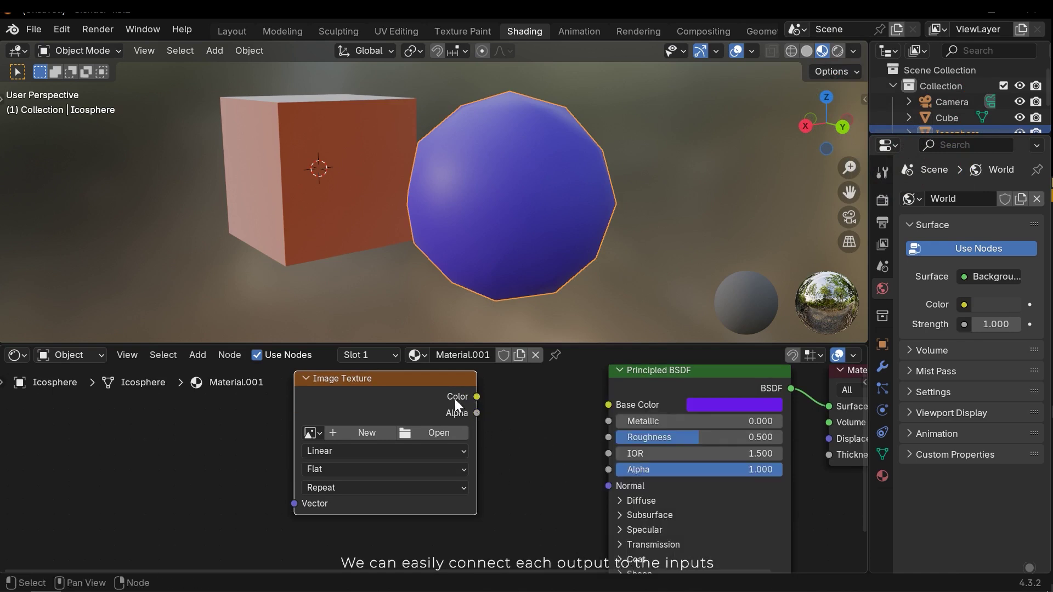
scroll(489, 467, "down", 2)
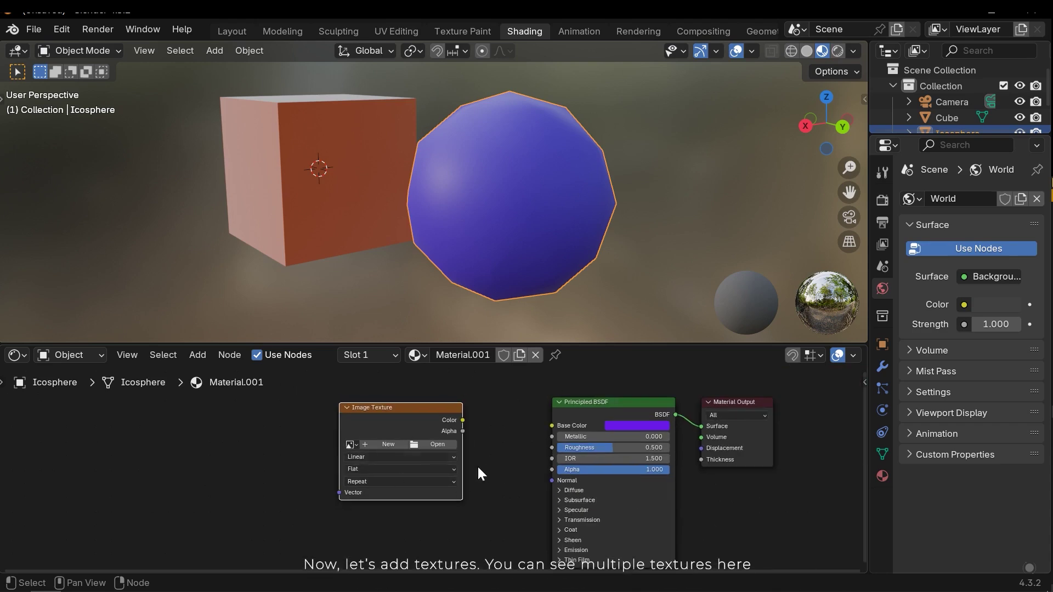
Switch to File Explorer, open Albedo_2K__vizcegj.jpg from the Brick Facade_vizcegj folder, and inspect its brick colors up close
left_click(78, 591)
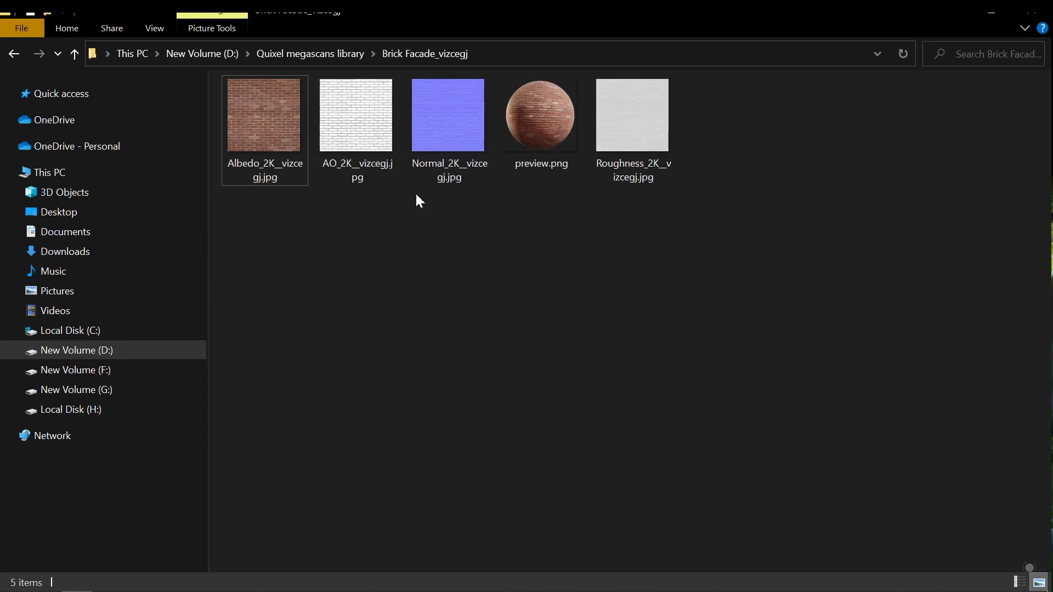
left_click(333, 147)
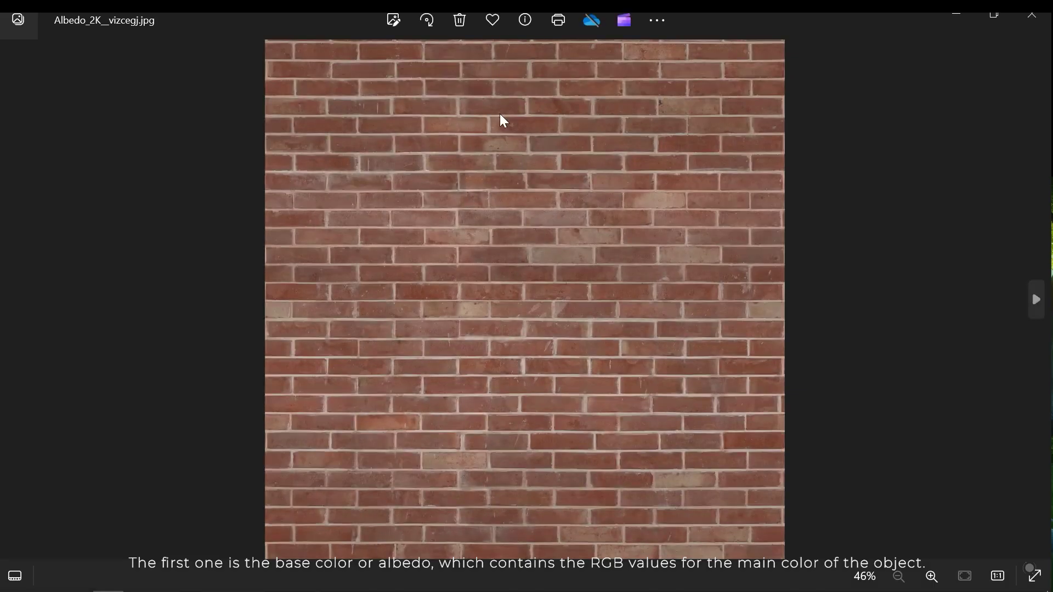
scroll(625, 195, "up", 8)
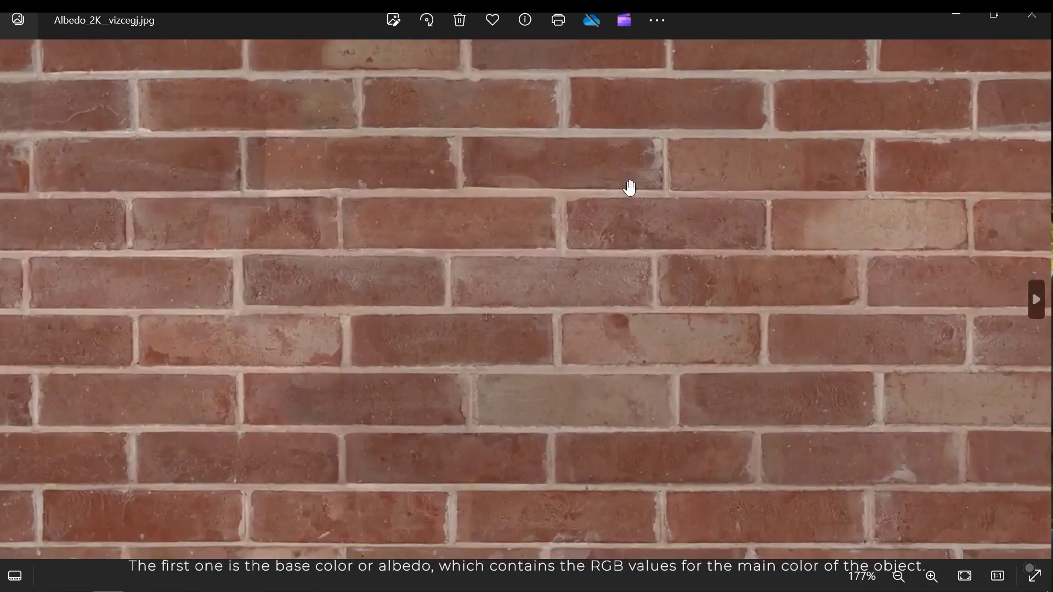
scroll(630, 186, "up", 2)
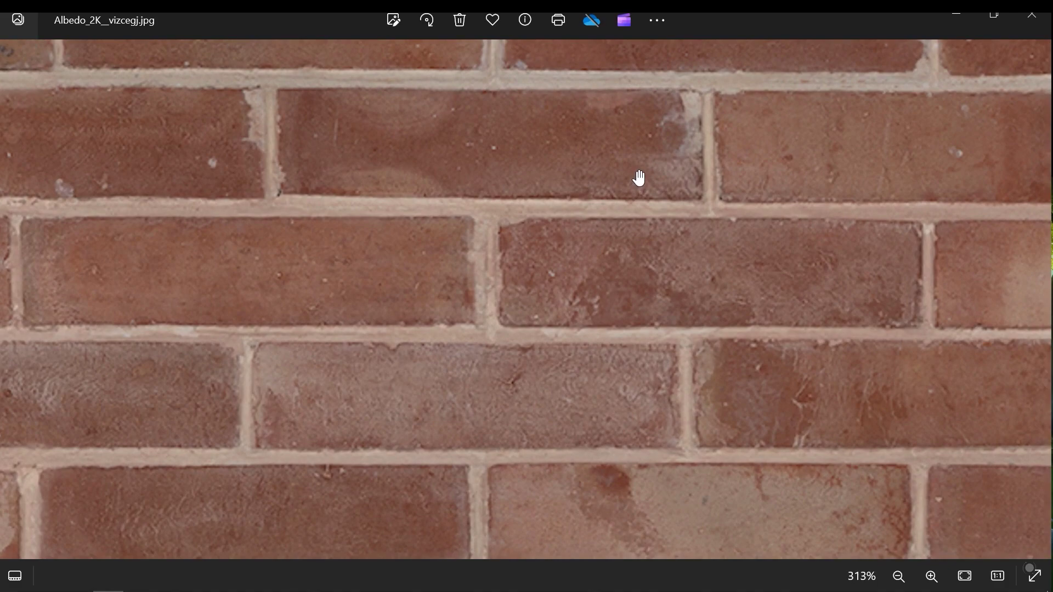
scroll(640, 179, "down", 10)
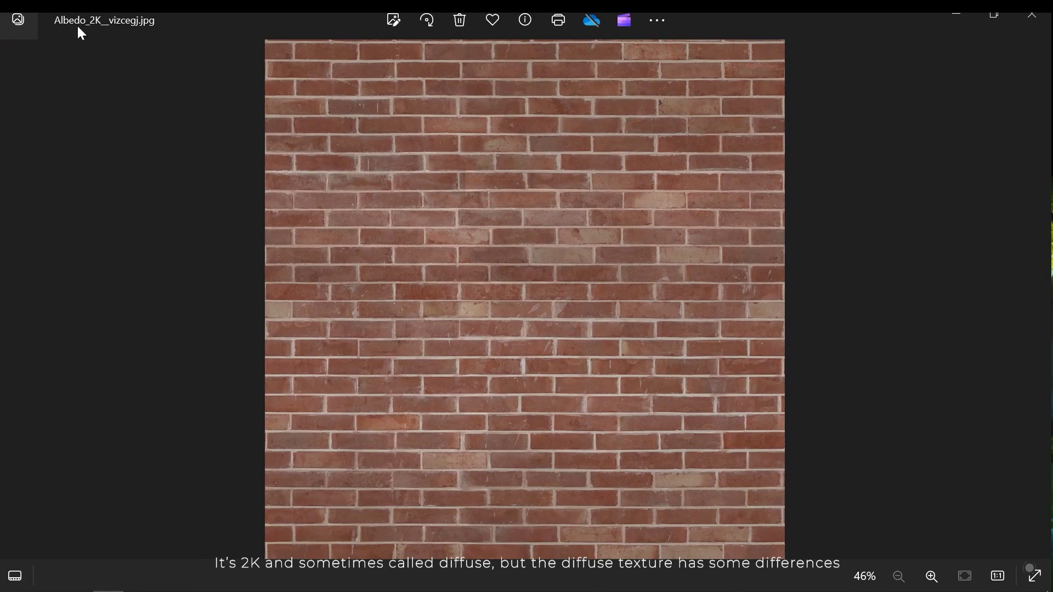
View the ambient occlusion map AO_2K__vizcegj.jpg and examine its dark gaps between the bricks up close
key("Right")
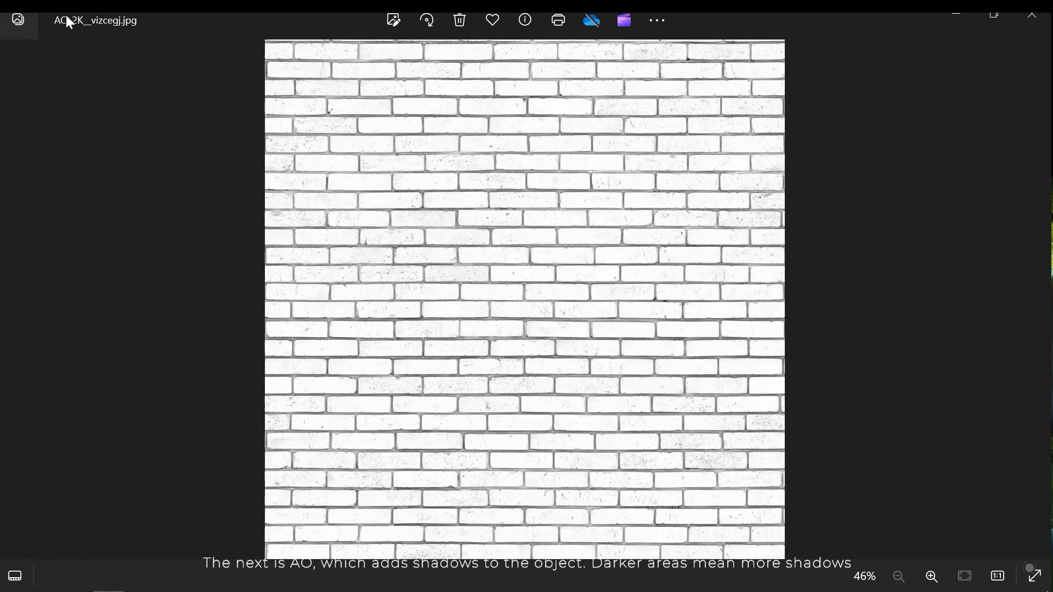
scroll(565, 235, "up", 8)
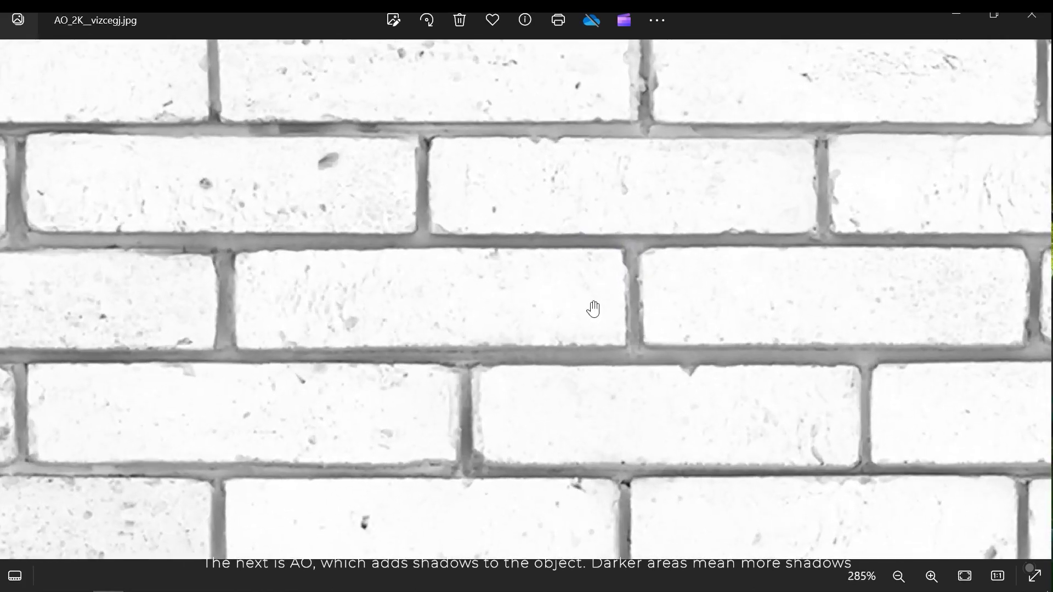
scroll(479, 232, "down", 8)
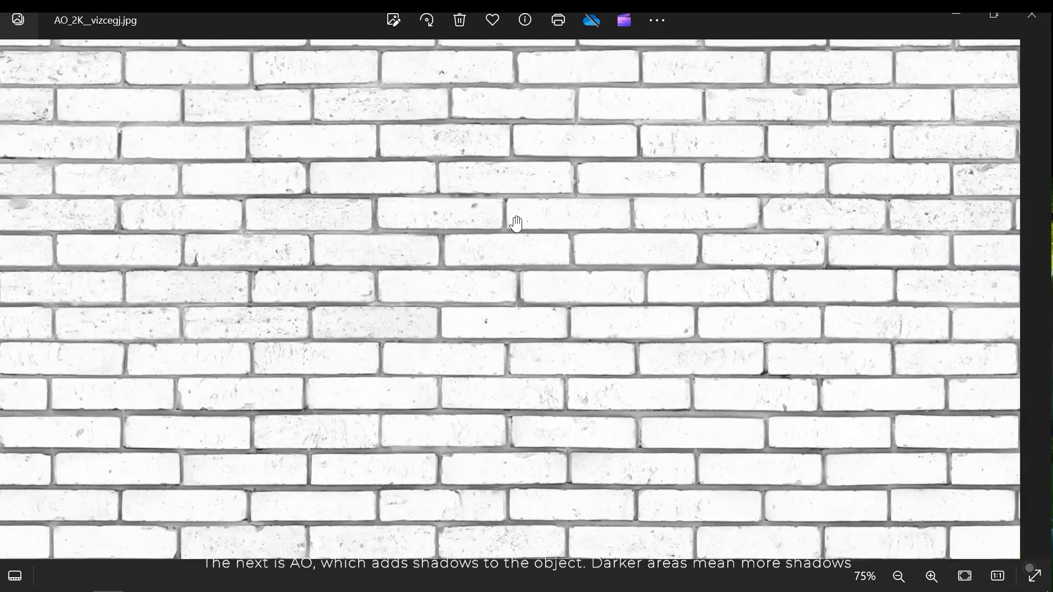
View the normal map Normal_2K__vizcegj.jpg and examine its bump detail up close
key("Right")
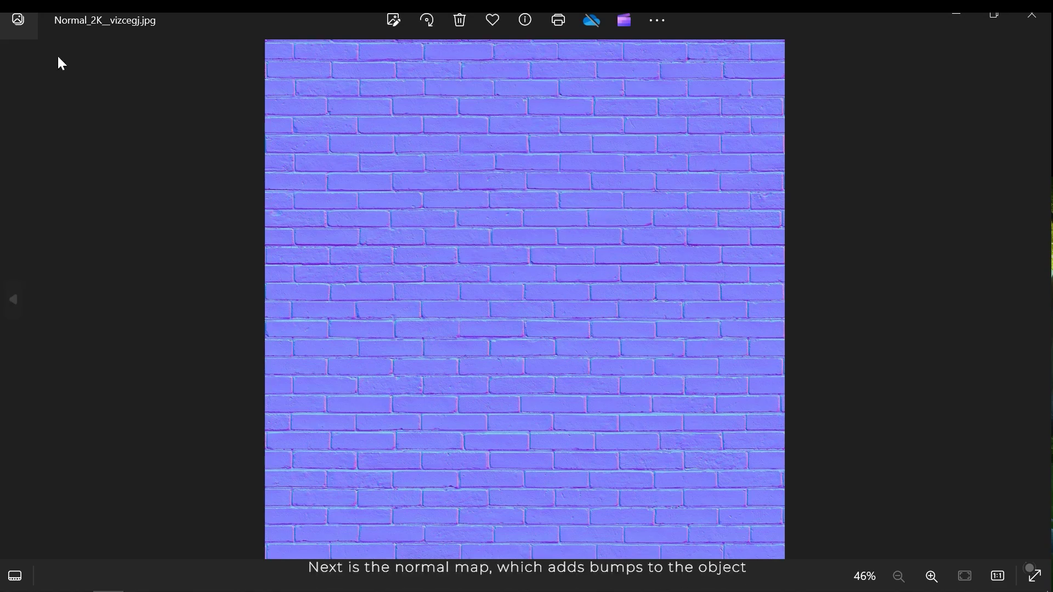
scroll(451, 275, "up", 5)
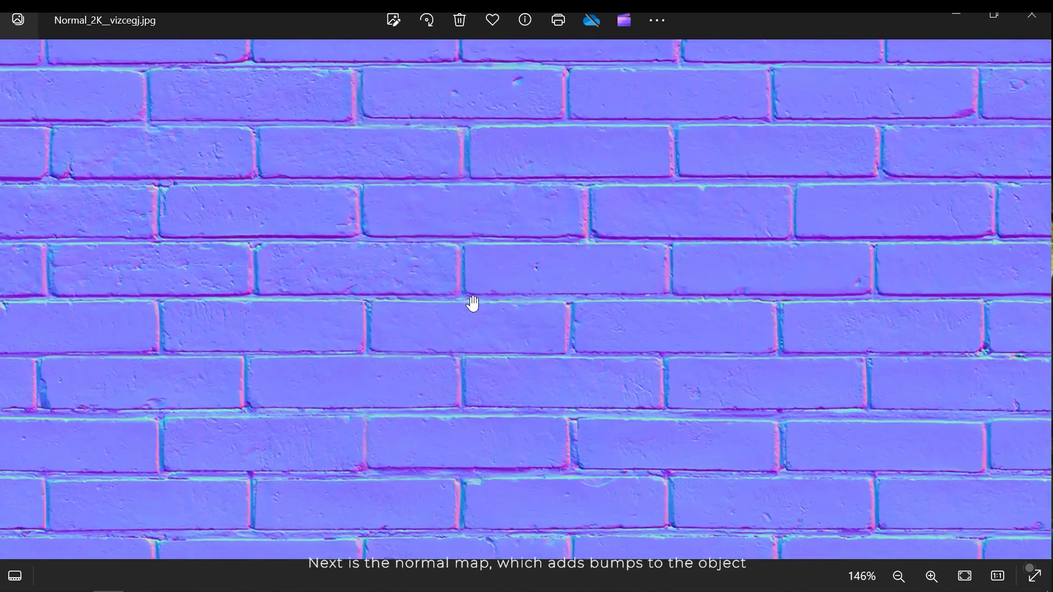
scroll(560, 310, "up", 3)
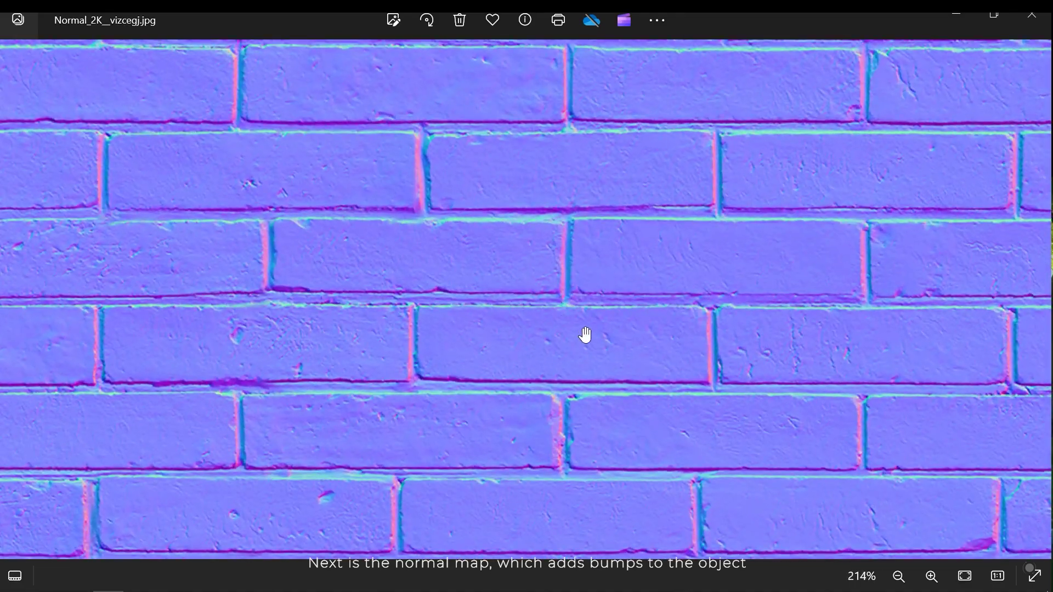
scroll(684, 239, "down", 6)
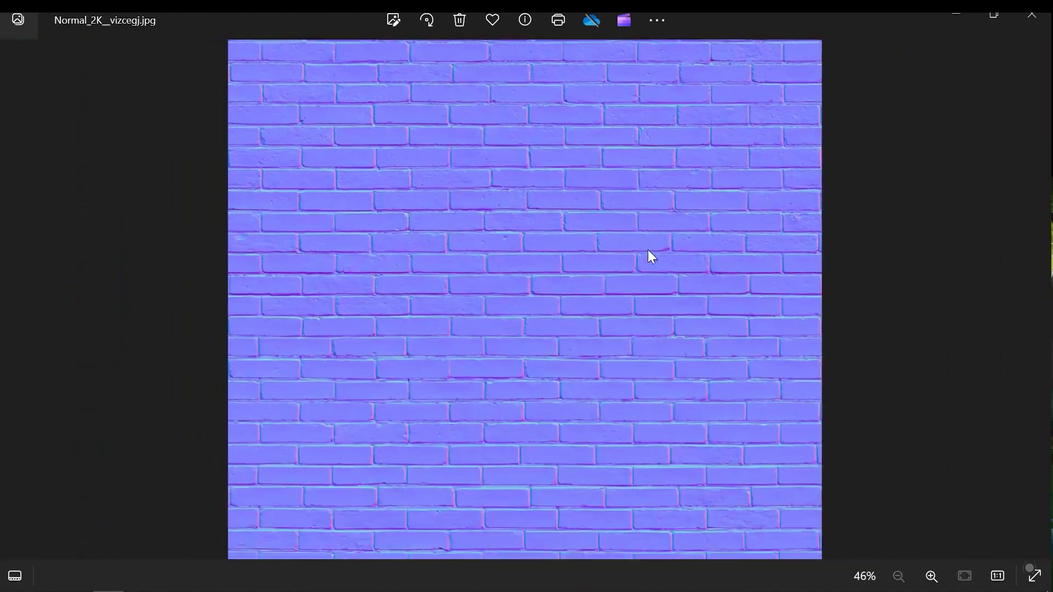
View preview.png and the roughness map Roughness_2K__vizcegj.jpg, examine the roughness map up close, and close the image viewer
key("Right")
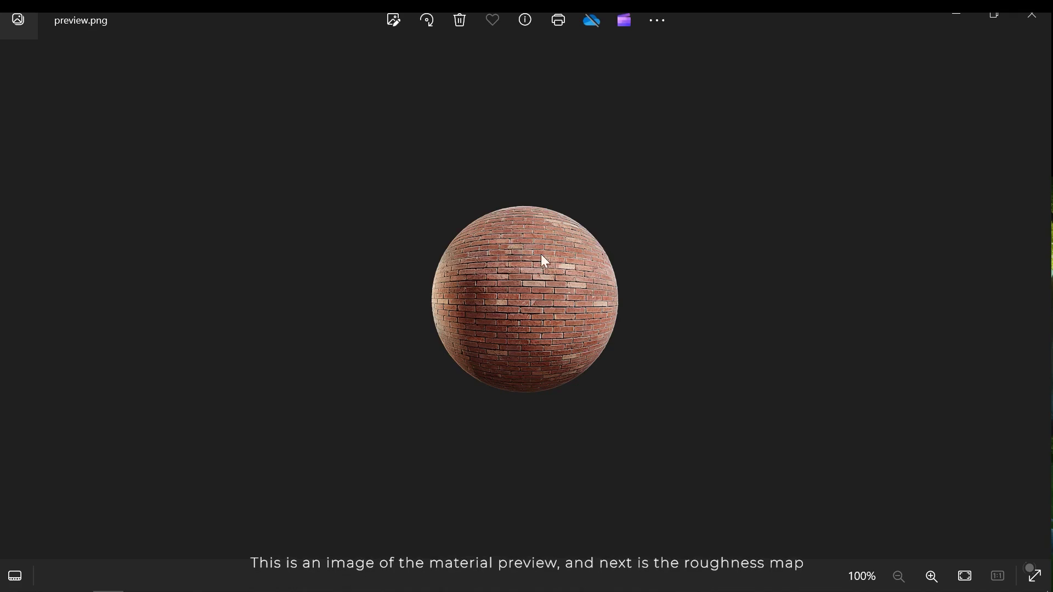
key("Right")
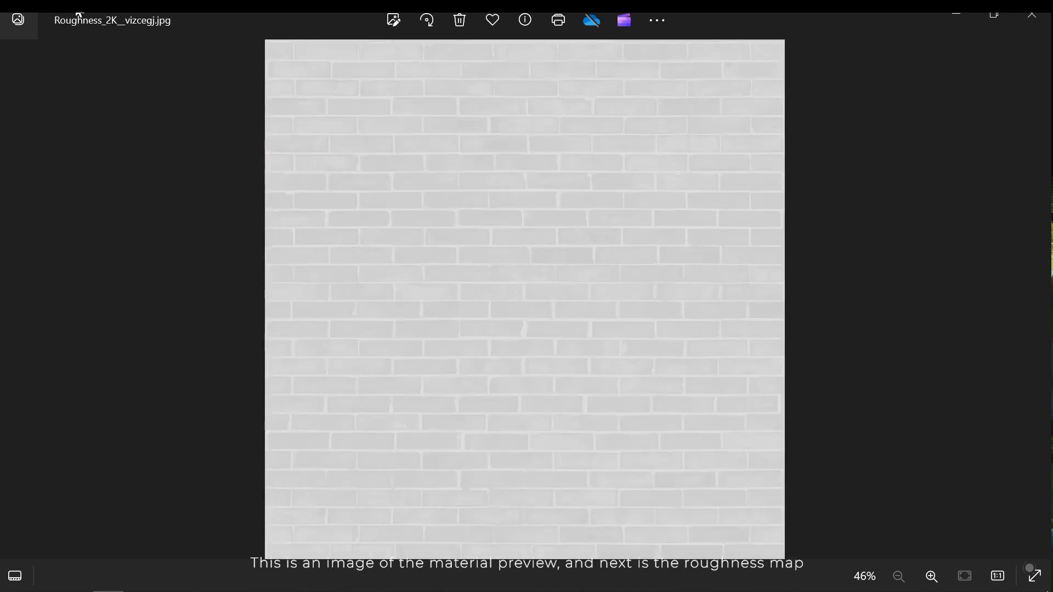
scroll(506, 202, "up", 6)
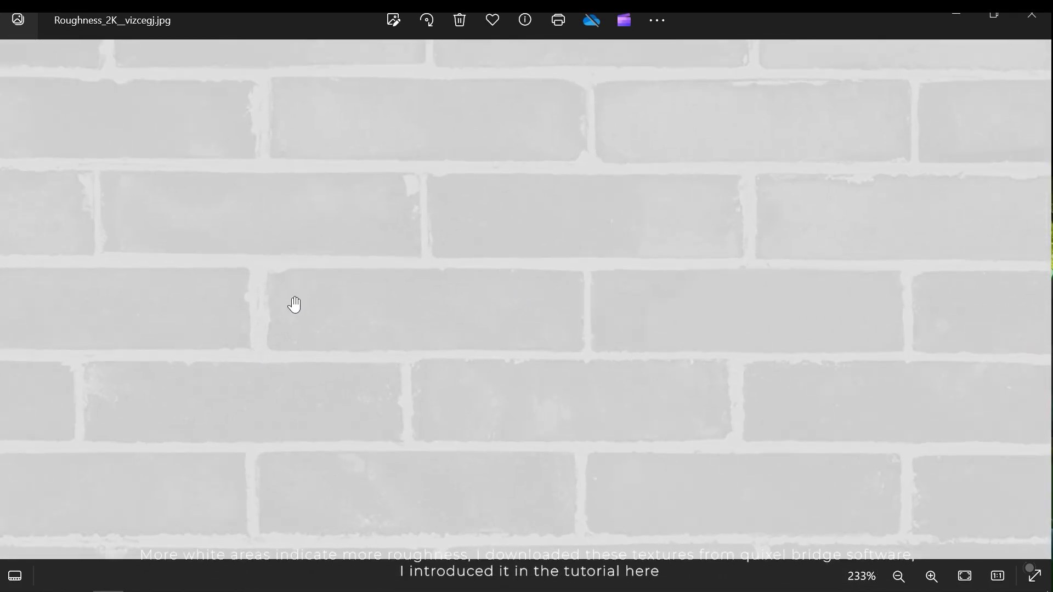
scroll(435, 305, "down", 6)
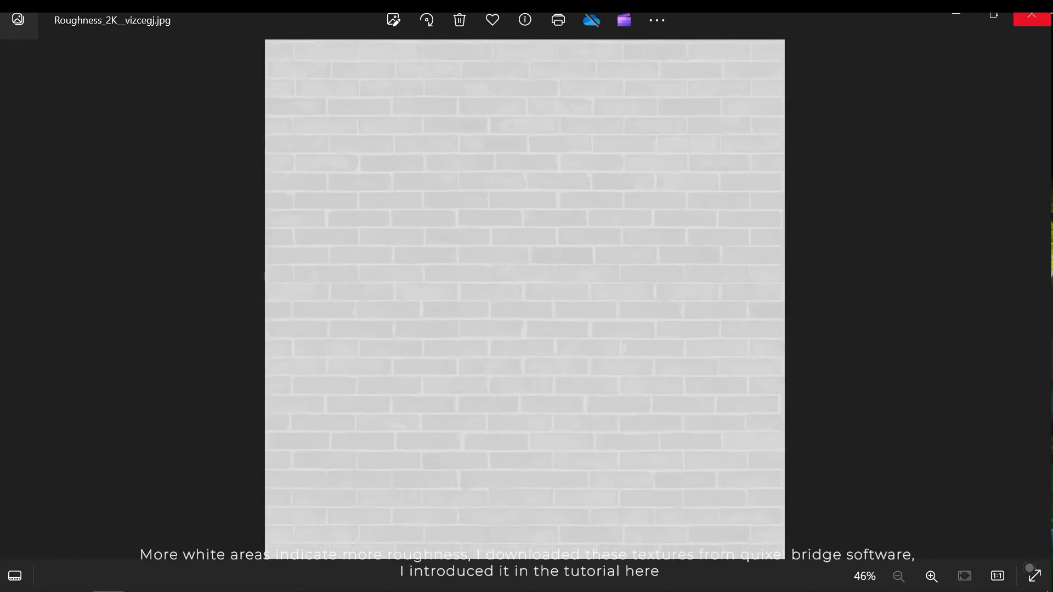
left_click(1048, 16)
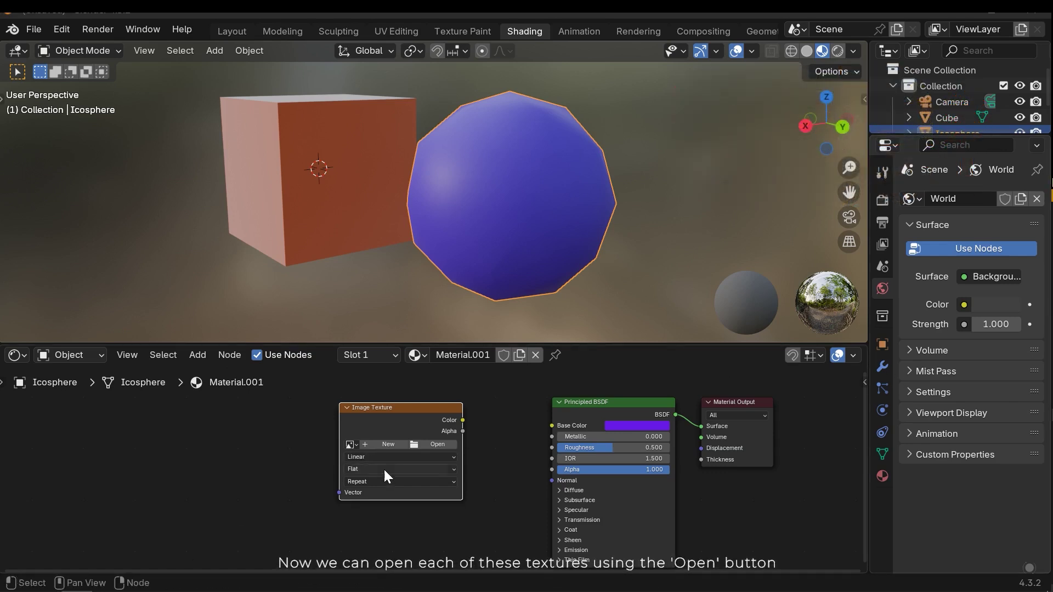
Load Albedo_2K__vizcegj.jpg from the Brick Facade_vizcegj folder into the Image Texture node and shift the node away from the Principled BSDF
scroll(446, 438, "up", 3)
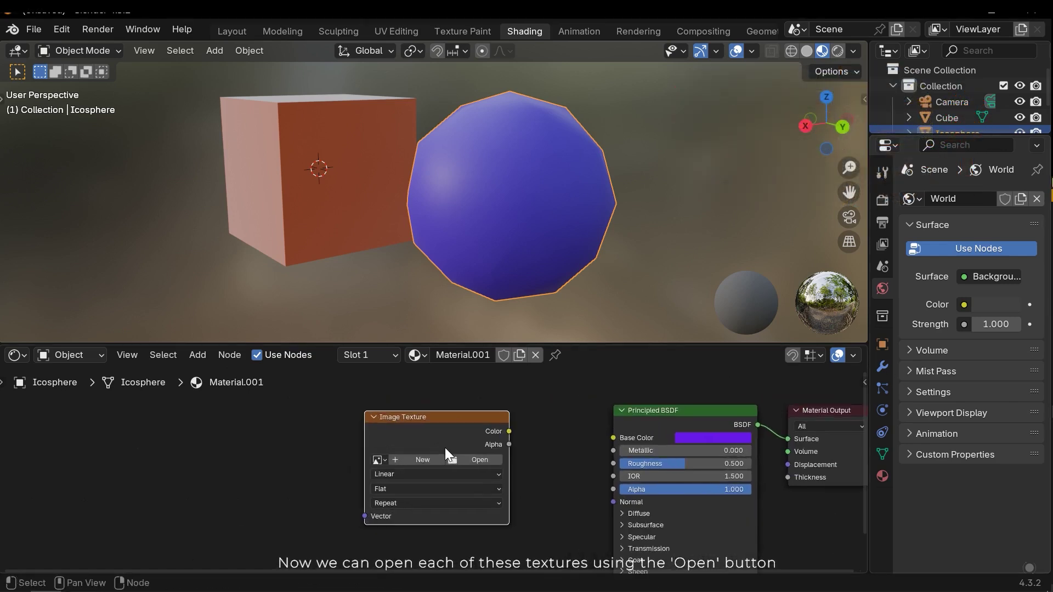
left_click_drag(446, 434, 416, 429)
left_click(461, 459)
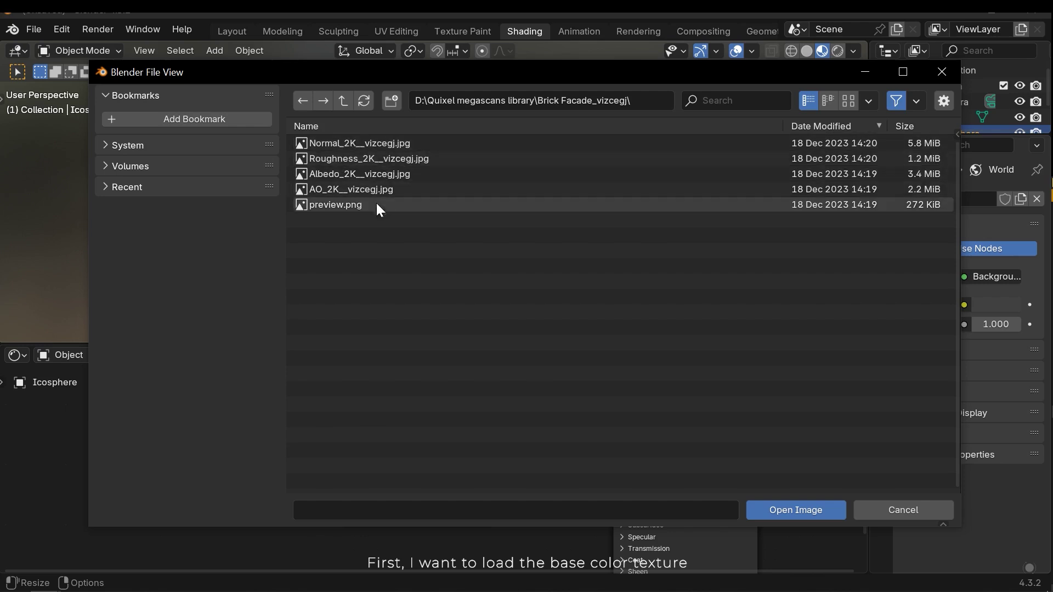
double_click(364, 171)
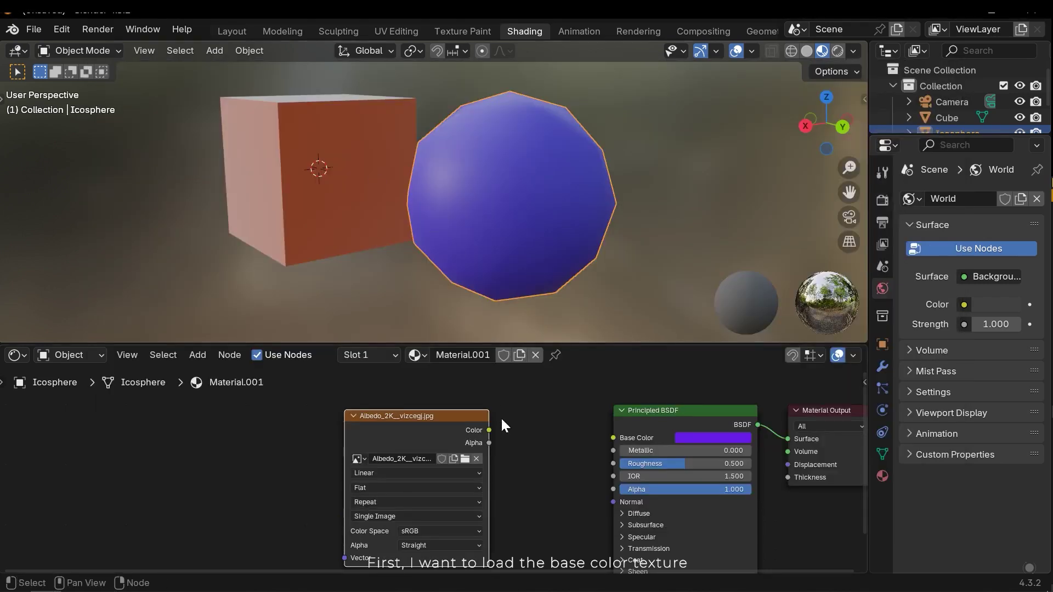
middle_click_drag(498, 436, 581, 413)
left_click_drag(511, 404, 448, 400)
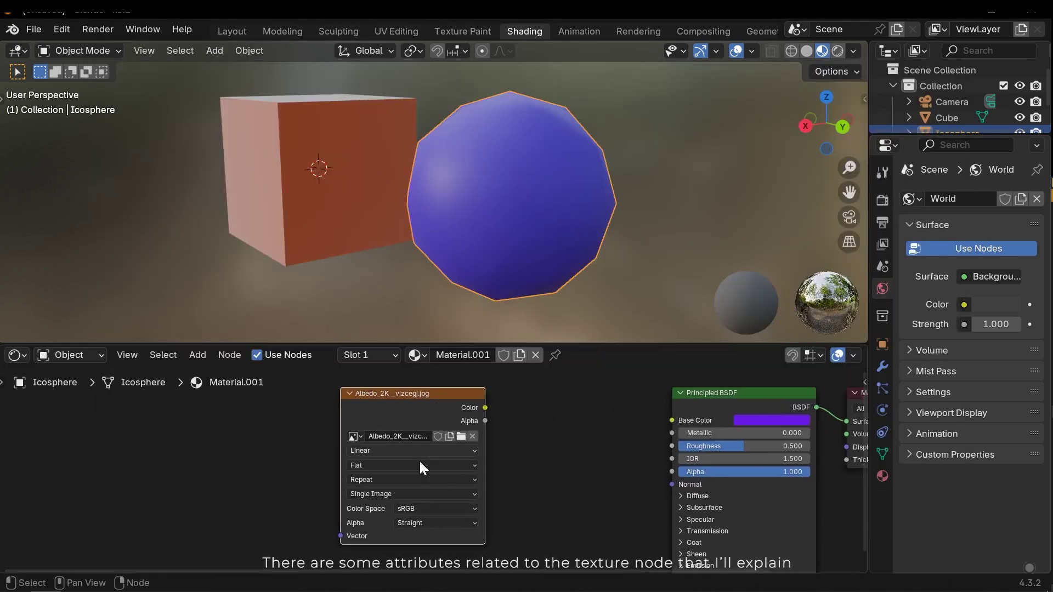
Bring Albedo_2K__vizcegj.jpg from its folder straight into the node editor as a second texture node, and delete that duplicate
scroll(433, 466, "down", 6)
middle_click_drag(530, 483, 509, 417)
left_click(509, 417)
left_click_drag(1052, 310, 412, 522)
left_click(413, 480)
scroll(414, 481, "up", 3)
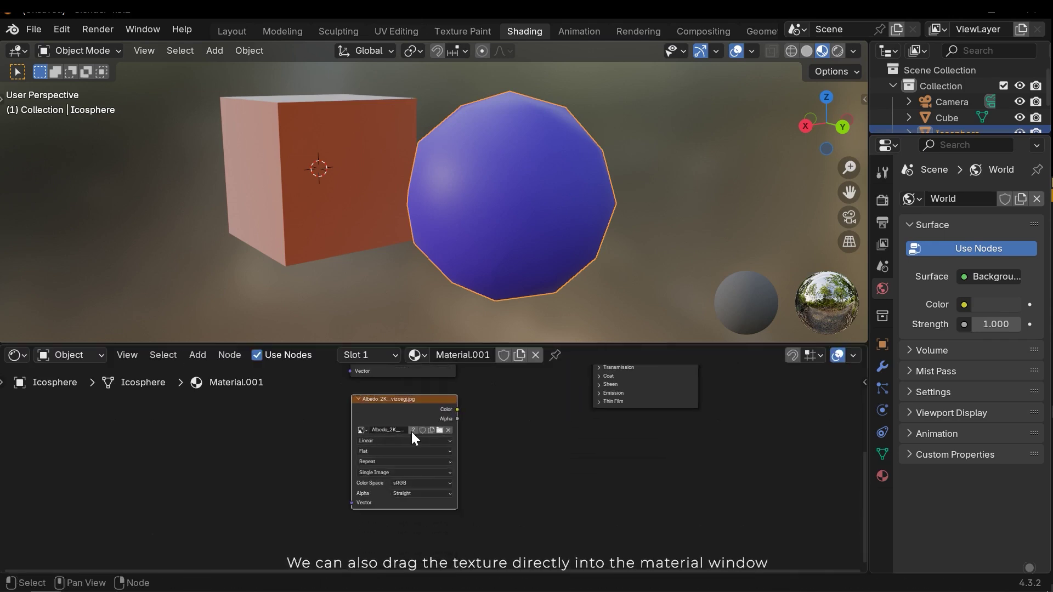
scroll(401, 468, "down", 3)
middle_click_drag(463, 437, 477, 478)
left_click_drag(518, 540, 409, 469)
key("x")
Unlink the loaded albedo image from its texture node and undo the removal
middle_click_drag(460, 370, 458, 463)
scroll(459, 463, "up", 3)
scroll(458, 463, "up", 3)
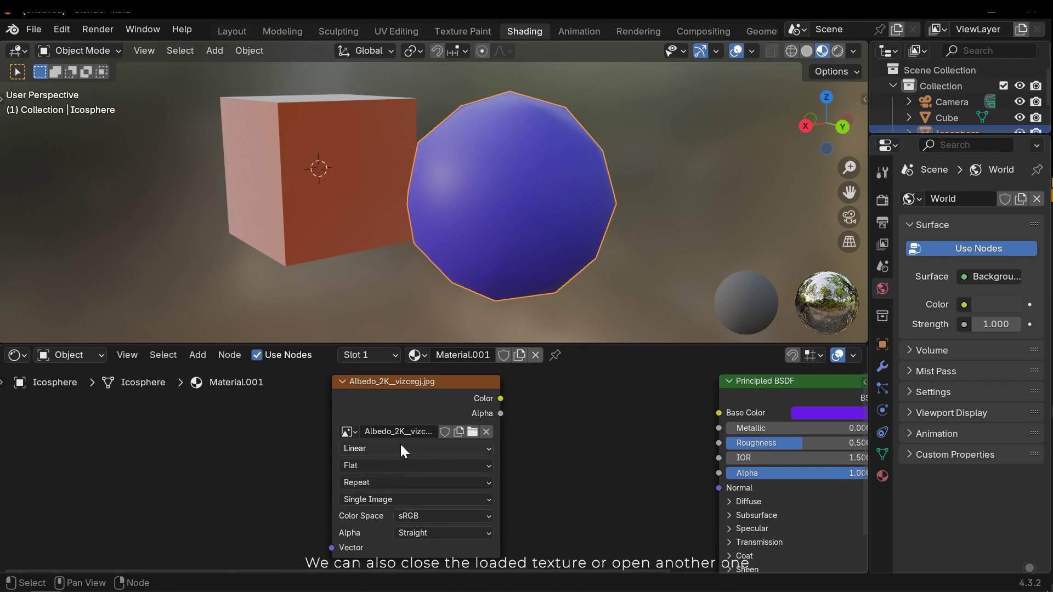
left_click(487, 432)
key("ctrl+z")
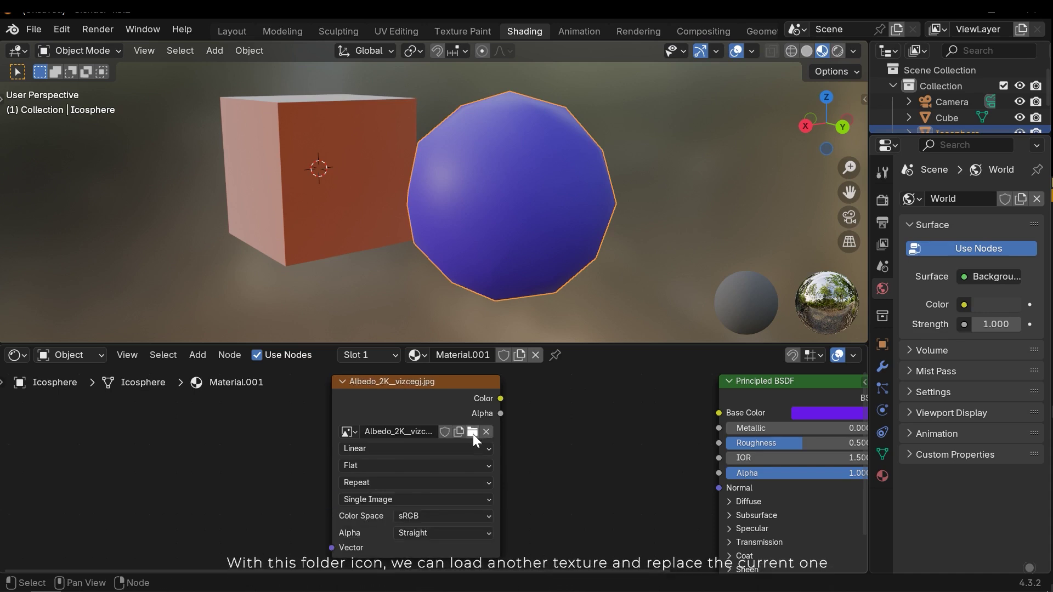
Set the albedo texture's color space to sRGB and connect its Color output to the Principled BSDF's Base Color
left_click(400, 515)
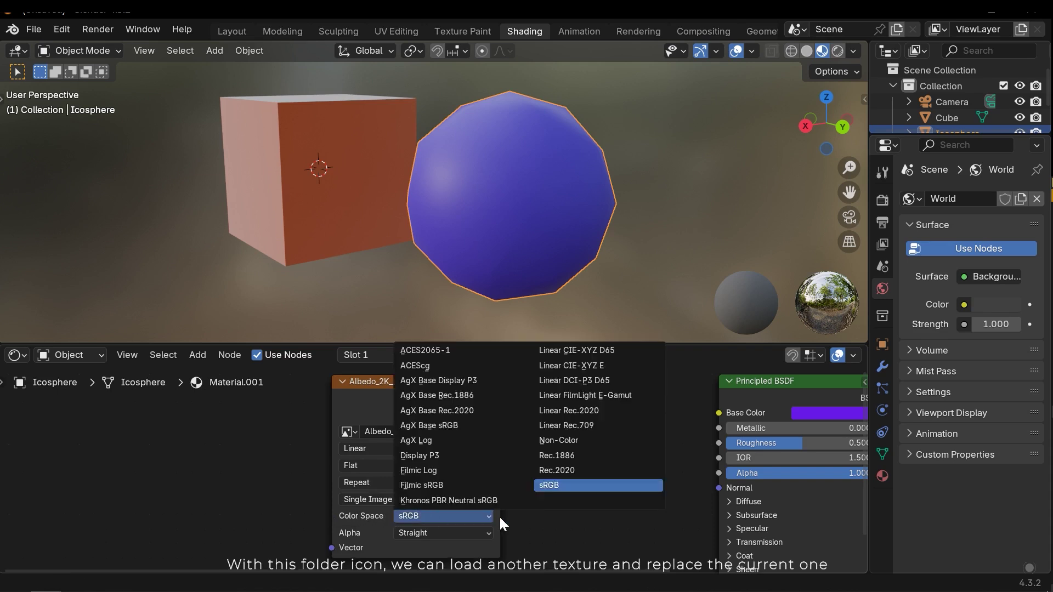
left_click(552, 486)
scroll(556, 533, "down", 2)
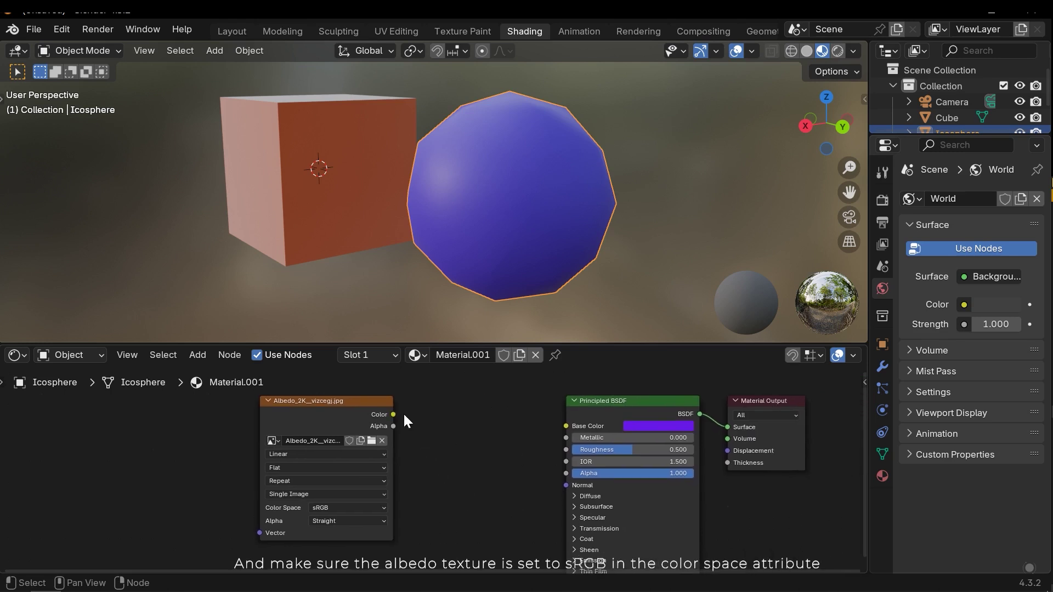
left_click_drag(394, 415, 566, 426)
Add a plane mesh, scale it up about 10 times, and move it down beneath the cube and icosphere
middle_click_drag(524, 279, 520, 180)
scroll(483, 219, "up", 1)
scroll(505, 224, "down", 3)
scroll(519, 186, "down", 2)
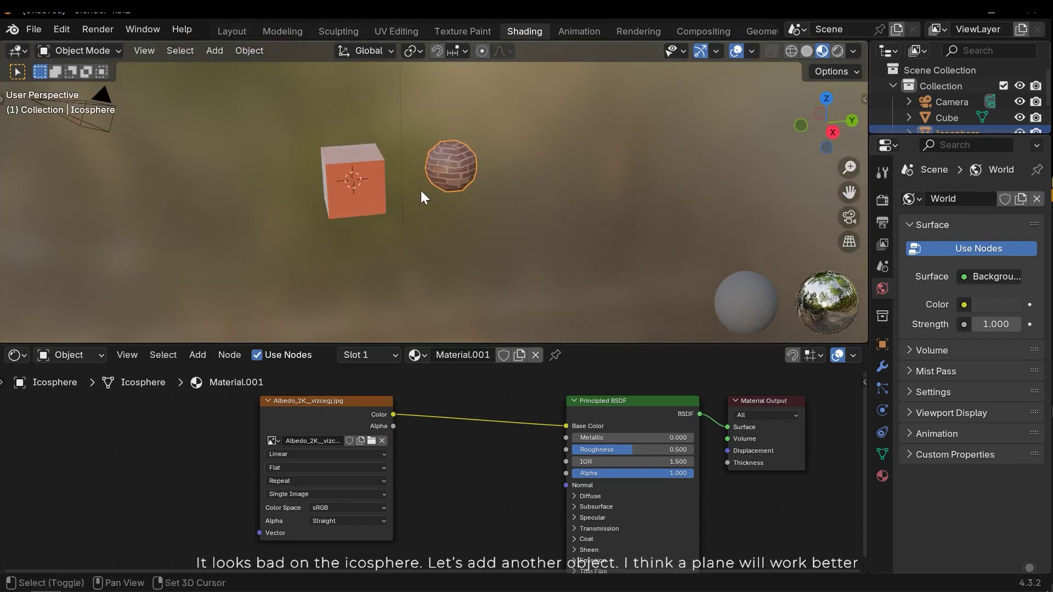
key("shift+a")
mouse_move(377, 213)
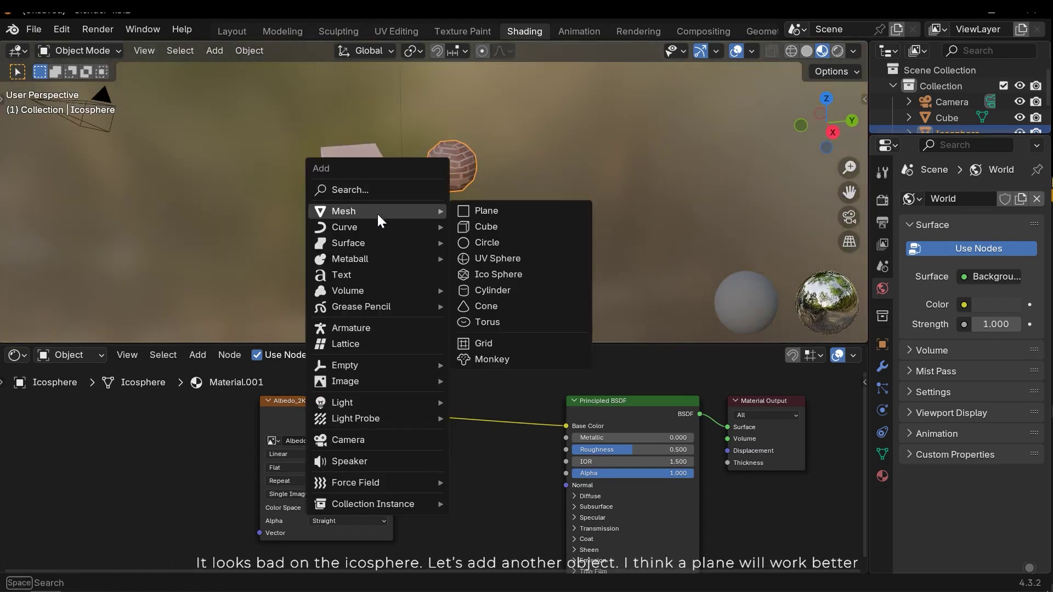
left_click(492, 211)
key("s")
left_click(616, 225)
key("g")
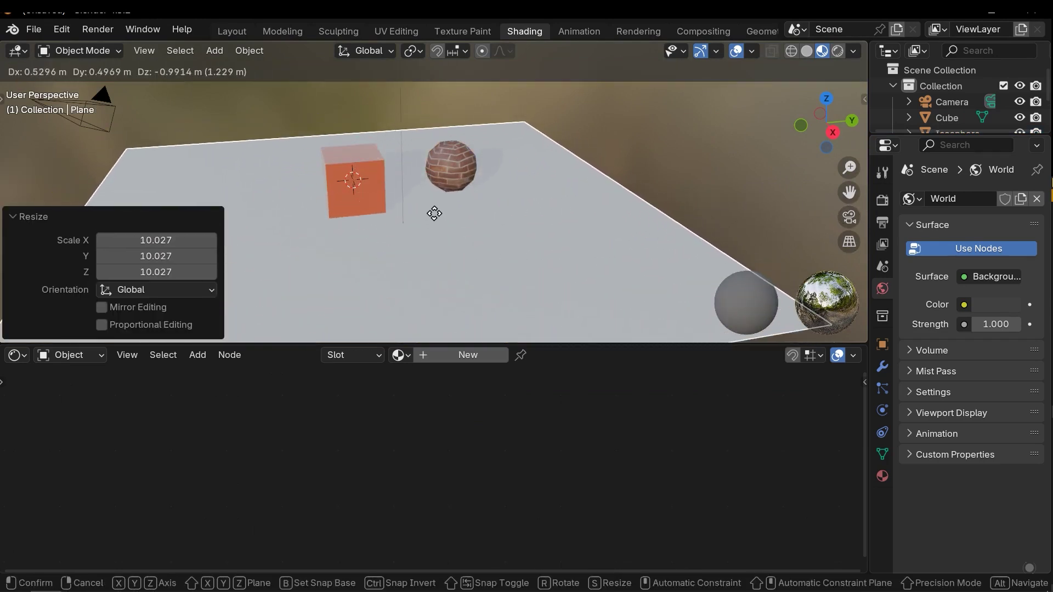
left_click(435, 214)
left_click(473, 259)
Select the icosphere and rename its brick material as WallMat
middle_click_drag(449, 222, 521, 175, "shift")
left_click(508, 170)
left_click(477, 354)
type("G")
type("allMat")
key("Return")
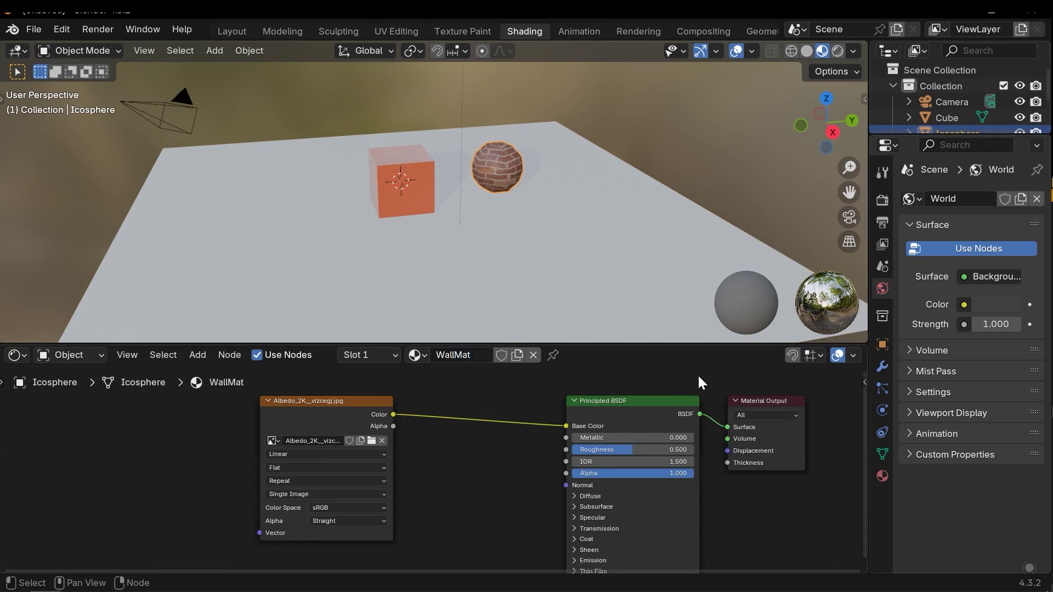
Select the plane and assign the existing WallMat material to it
left_click(515, 303)
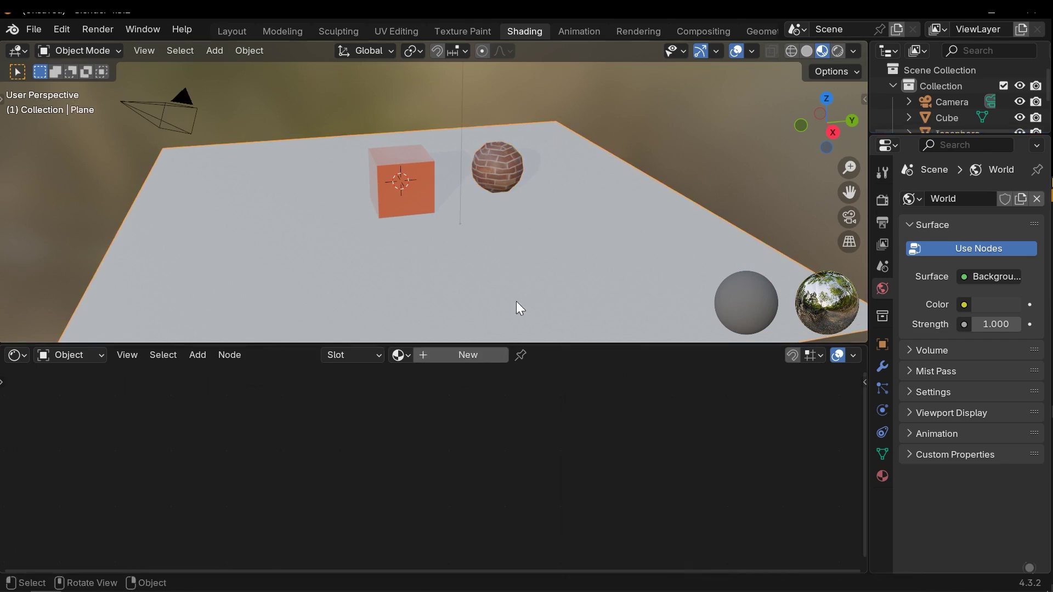
left_click(401, 355)
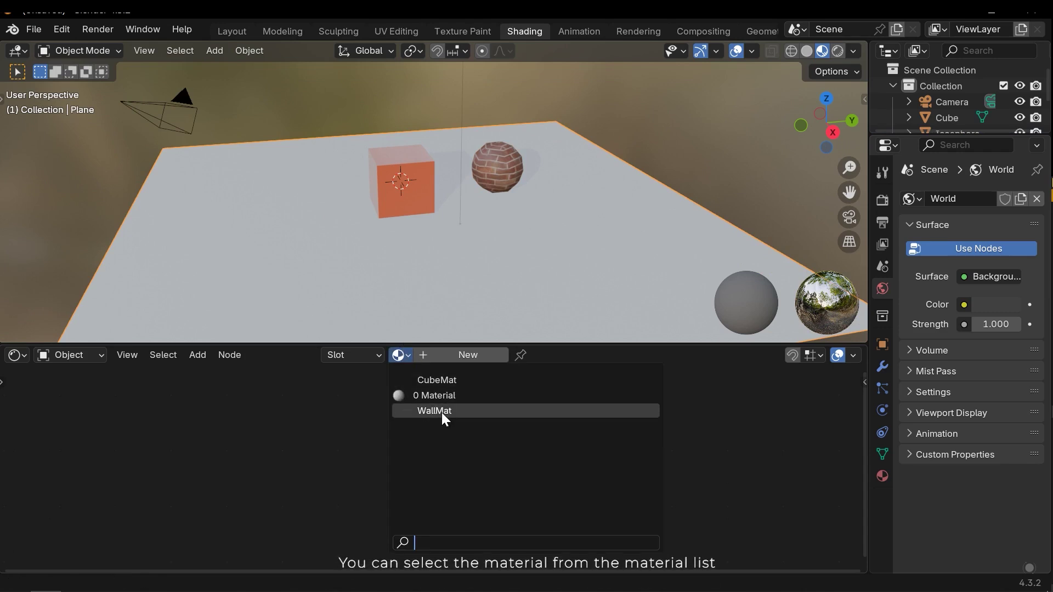
left_click(511, 411)
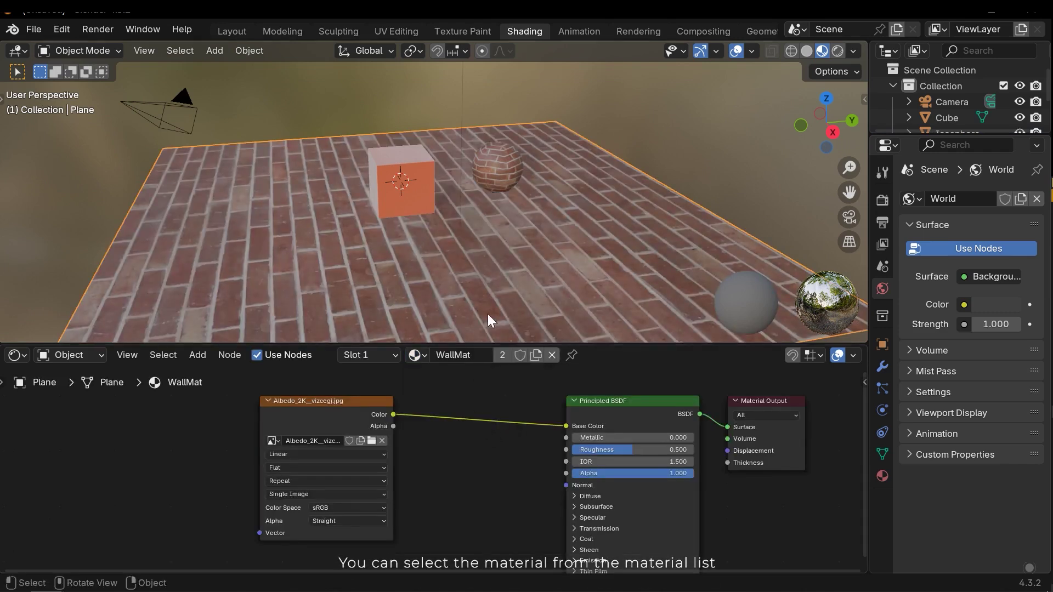
Examine the brick texture on the plane and its UV layout in the UV Editing workspace, and return to the Shading workspace
middle_click_drag(431, 218, 521, 167)
mouse_move(522, 229)
middle_mouse_down()
mouse_move(518, 242)
mouse_move(525, 225)
middle_mouse_up()
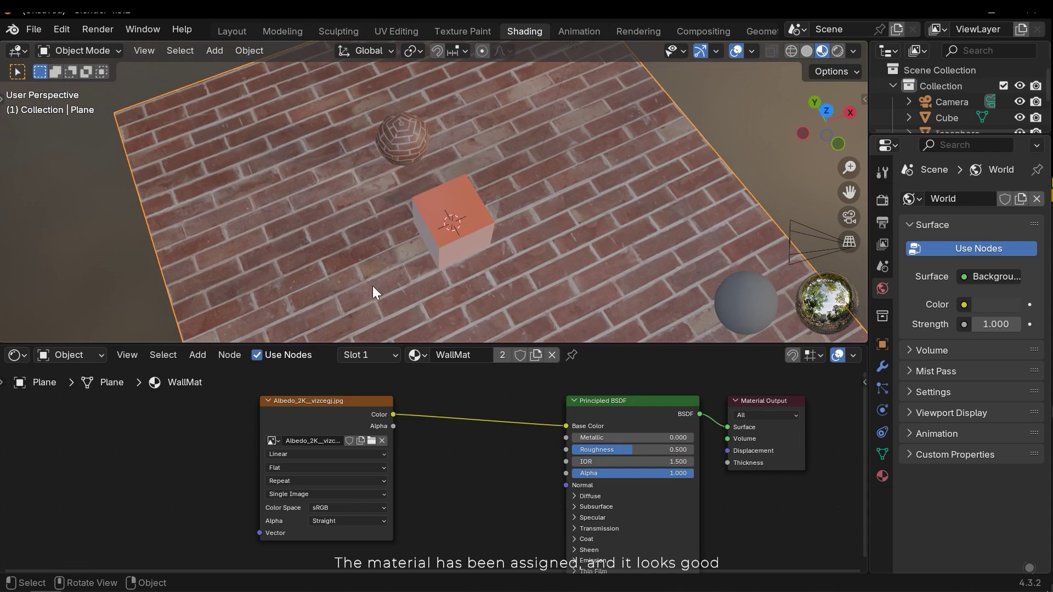
middle_click_drag(559, 163, 472, 209)
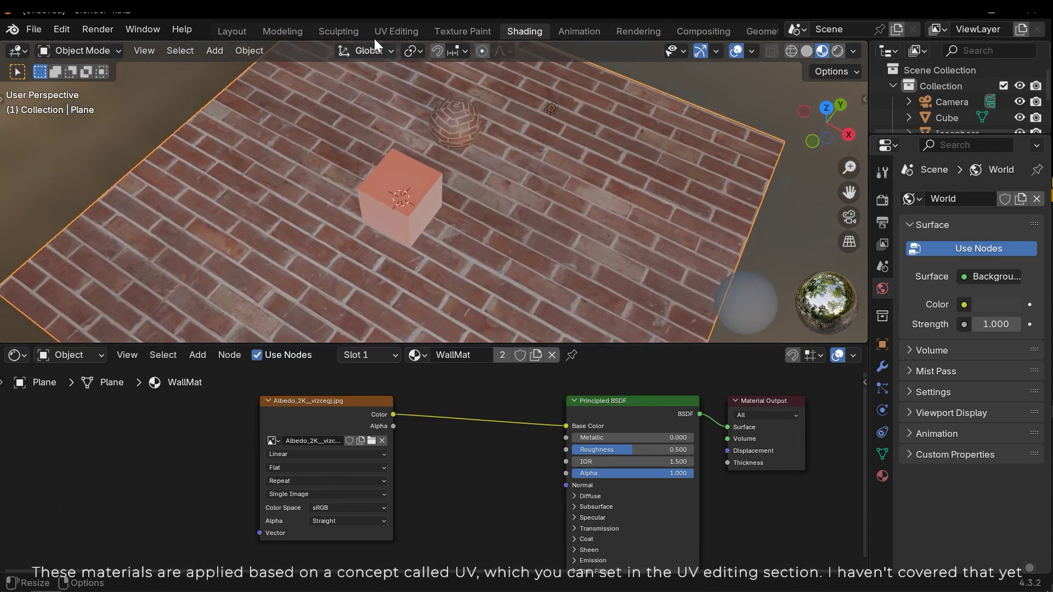
left_click(396, 31)
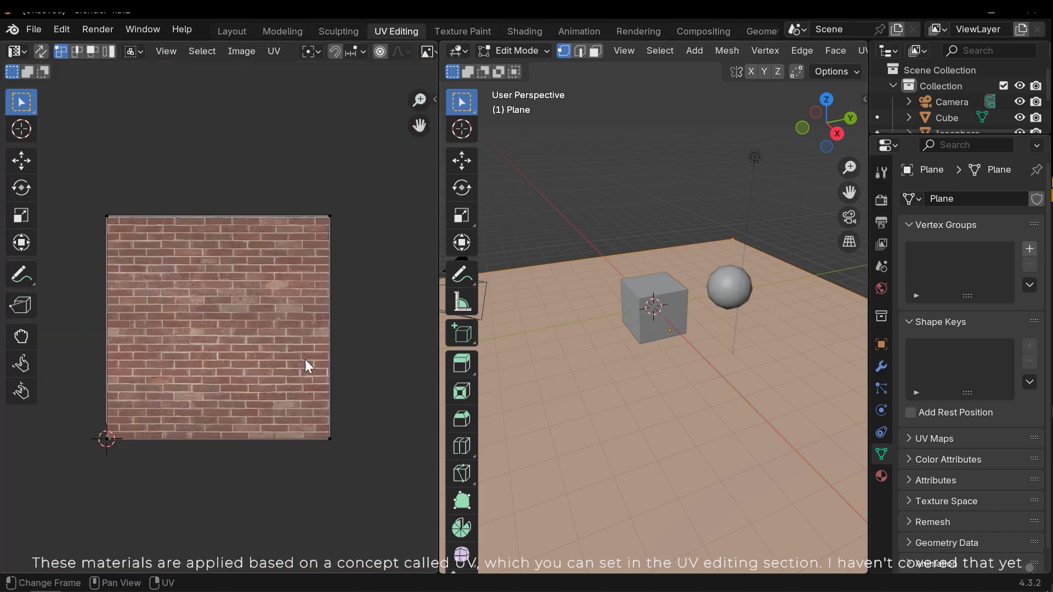
left_click(514, 31)
middle_click_drag(526, 219, 618, 215)
Move the albedo texture node up and add Roughness_2K__vizcegj.jpg from its folder as a new texture node below it
left_click_drag(433, 464, 407, 390)
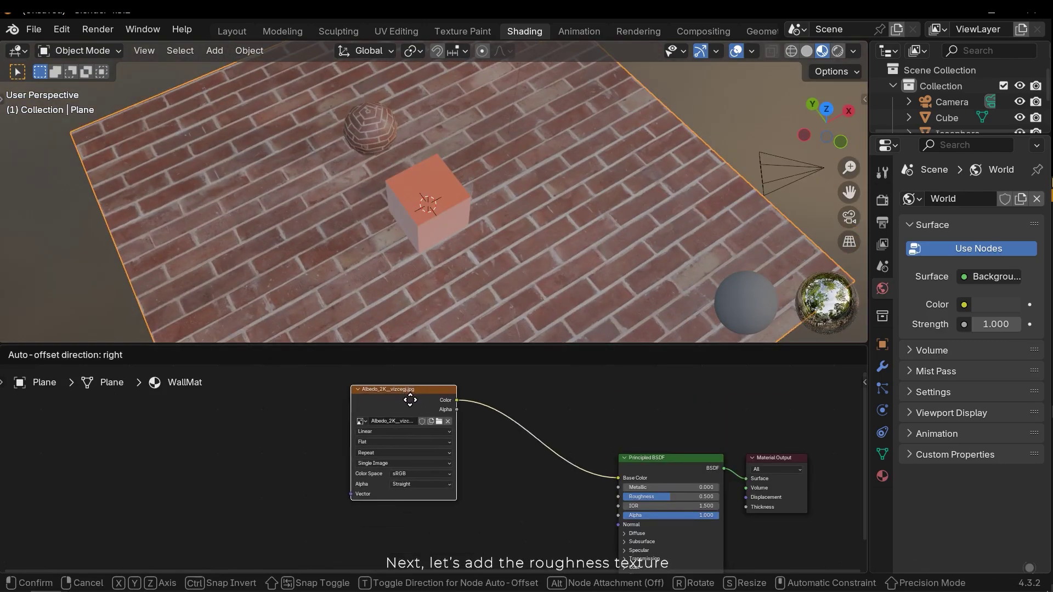
scroll(477, 440, "up", 3)
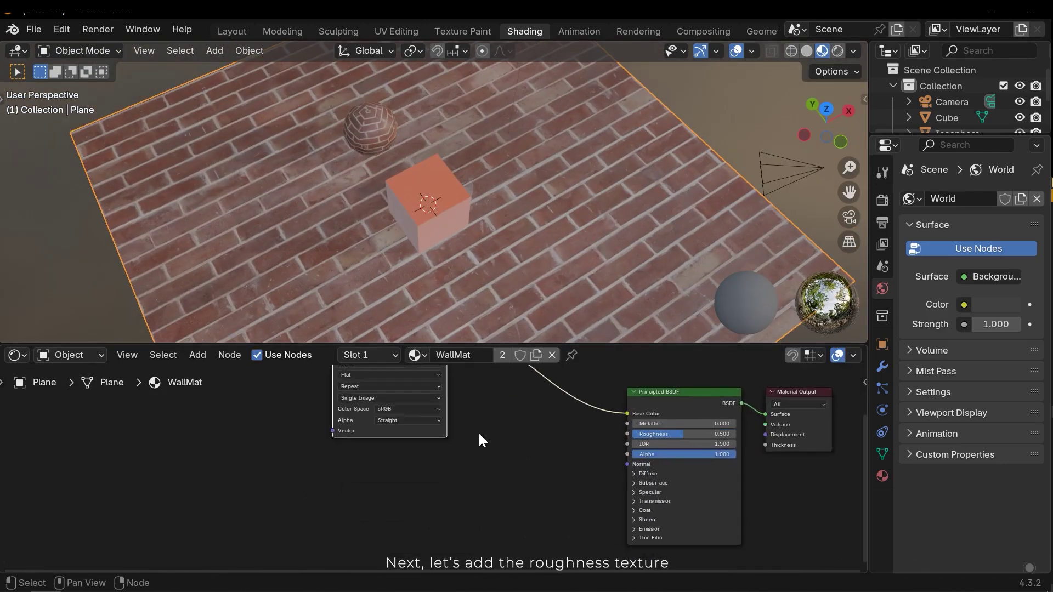
scroll(604, 422, "up", 1)
middle_click_drag(567, 478, 591, 455)
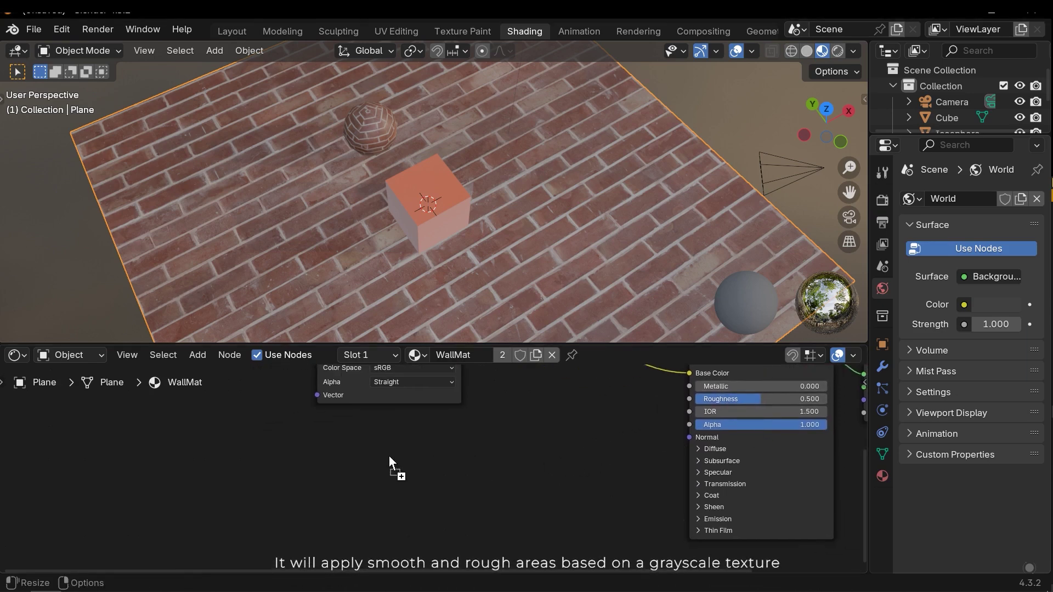
left_click_drag(391, 456, 436, 457)
left_click(509, 465)
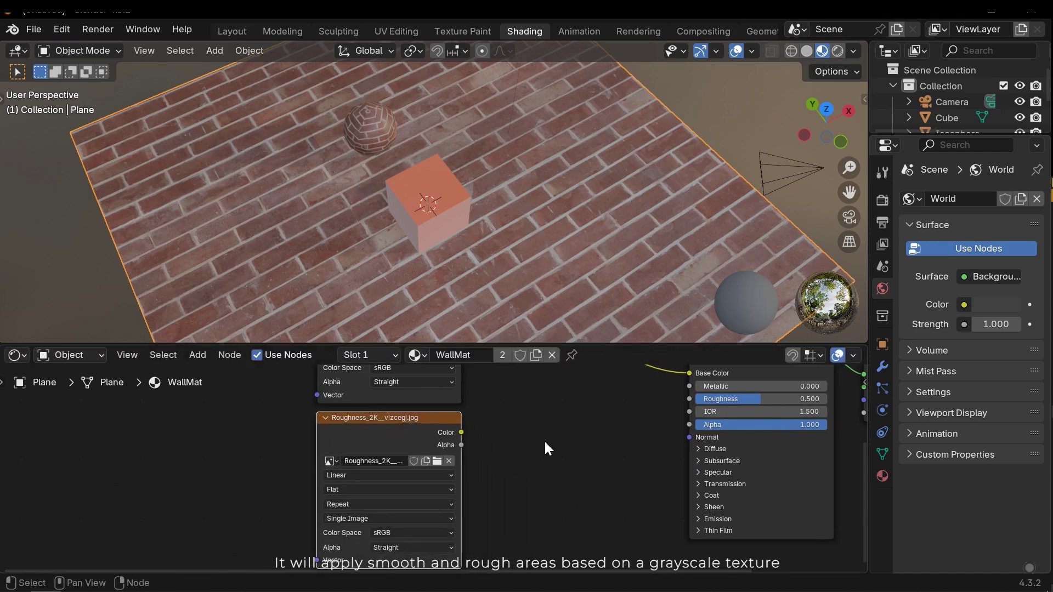
Connect the albedo texture's Color output directly to the Material Output's Surface to preview it on the plane
middle_click_drag(536, 425, 547, 505)
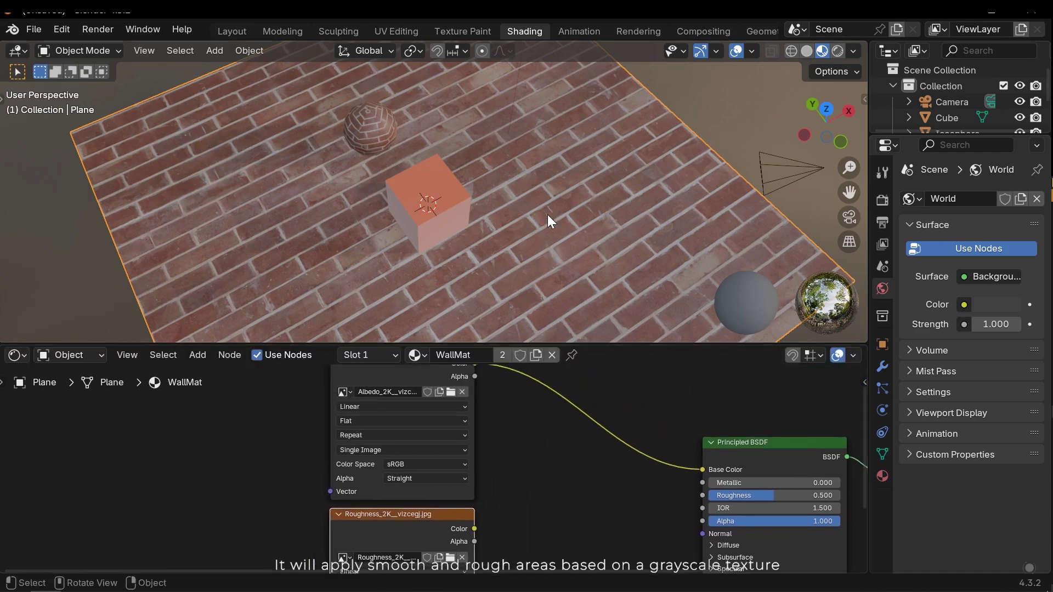
middle_click_drag(551, 211, 358, 206)
middle_click_drag(455, 261, 455, 225, "shift")
middle_click_drag(735, 473, 459, 465)
scroll(595, 463, "up", 1)
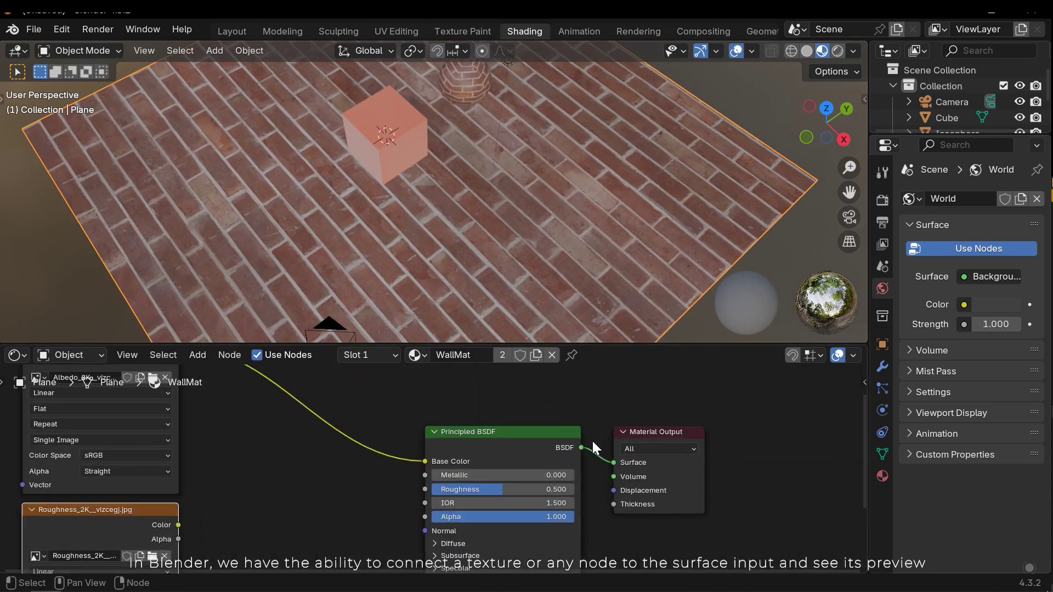
scroll(360, 481, "up", 3)
left_click_drag(210, 410, 653, 483)
middle_click_drag(546, 242, 628, 156)
Connect the roughness texture's Color output to the Material Output's Surface, inspect it on the plane, and undo the preview links
middle_click_drag(334, 461, 317, 422)
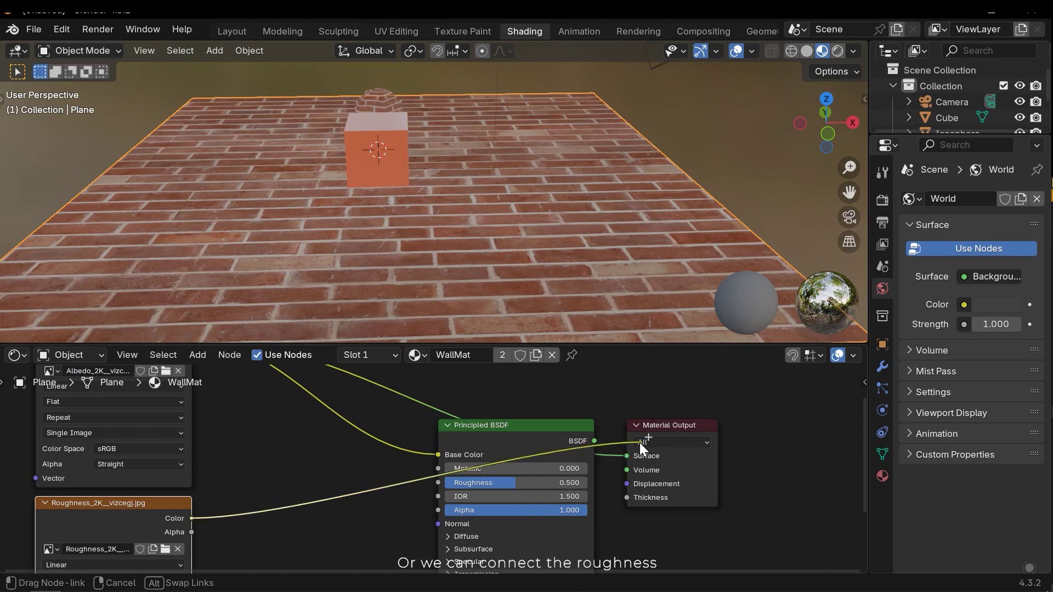
left_click_drag(640, 443, 630, 454)
middle_click_drag(552, 220, 519, 256)
scroll(453, 258, "up", 8)
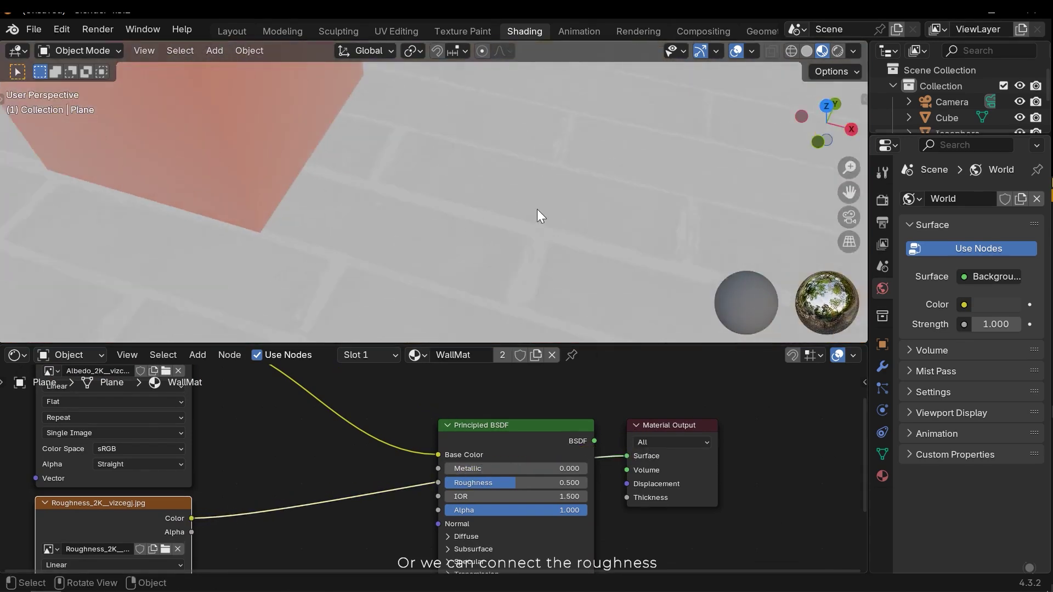
scroll(517, 217, "down", 9)
key("ctrl+z")
mouse_move(384, 422)
middle_mouse_down()
mouse_move(394, 467)
mouse_move(388, 409)
middle_mouse_up()
key("ctrl+z")
Use the quick node preview on the Principled BSDF and the roughness texture node, leaving the roughness texture routed to the Surface
left_click(497, 432, "ctrl+shift")
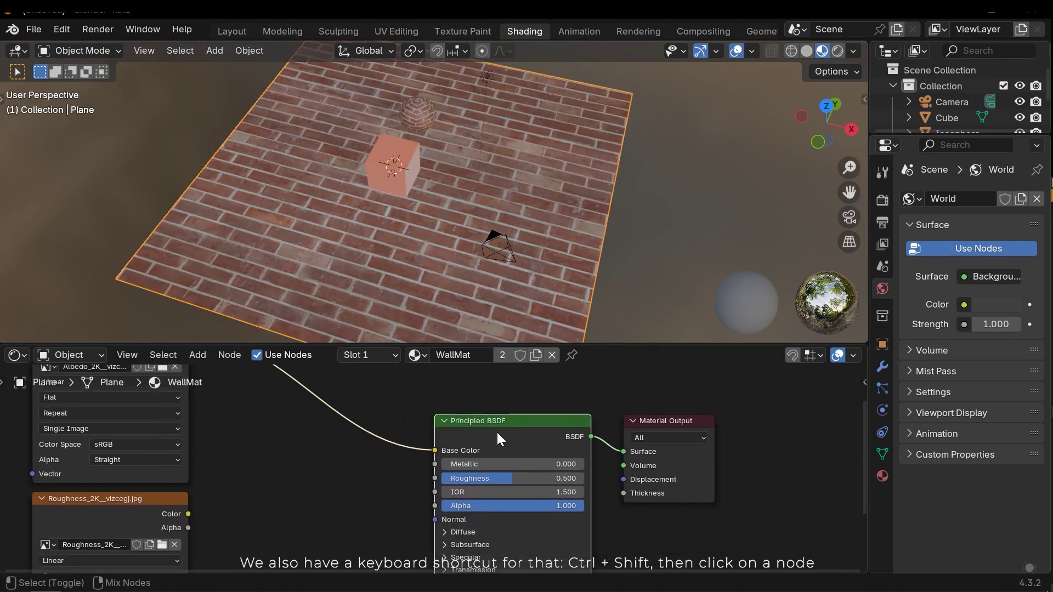
left_click(150, 511, "ctrl+shift")
key("ctrl+z")
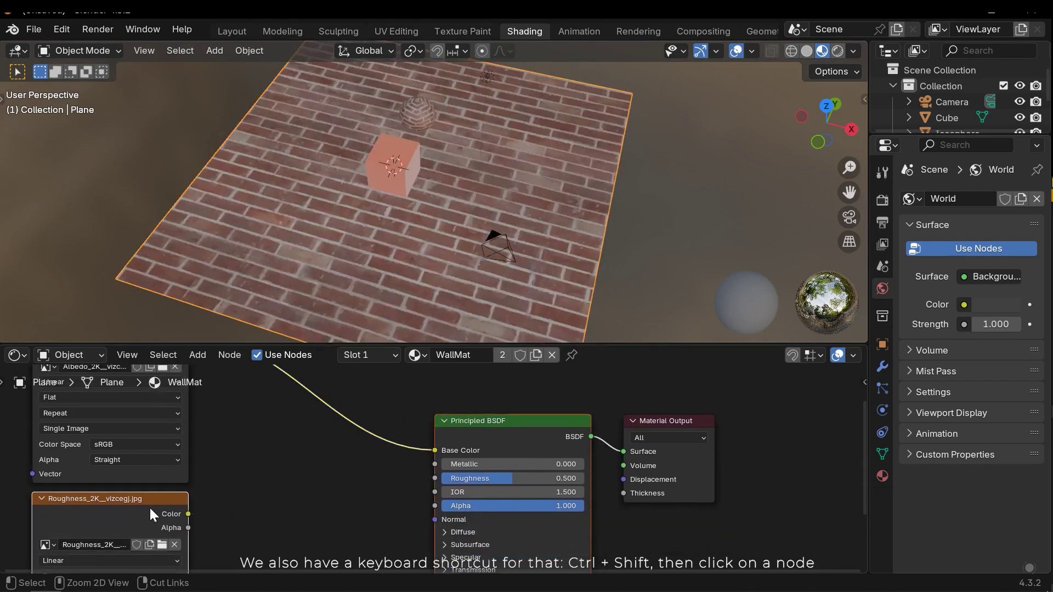
left_click(127, 507, "ctrl+shift")
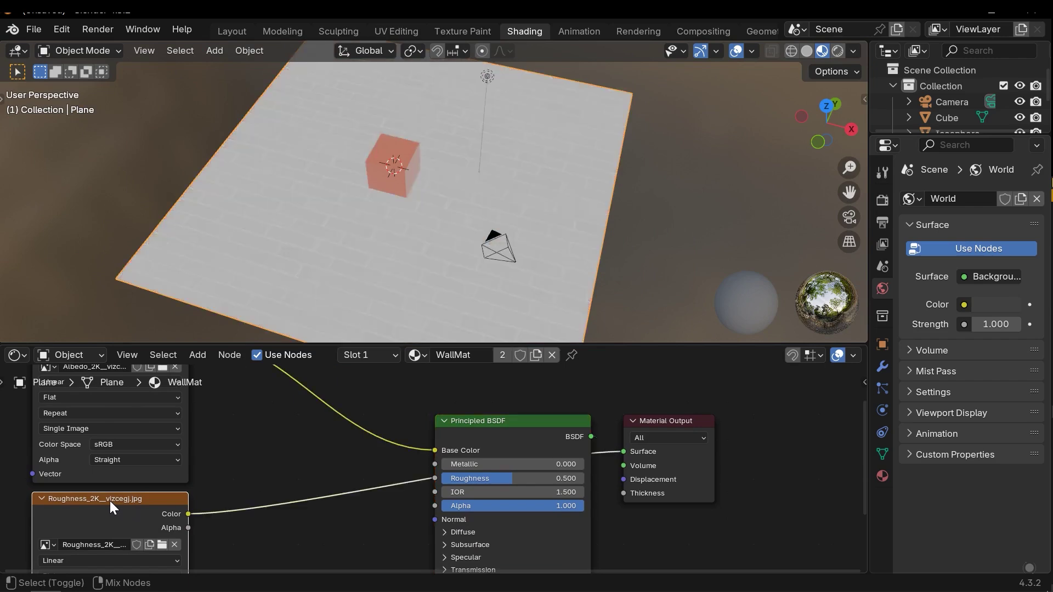
Preview the albedo texture on the plane and route the Principled BSDF back to the Material Output's Surface
middle_click_drag(244, 447, 254, 519)
key("ctrl+z")
left_click(119, 405, "ctrl+shift")
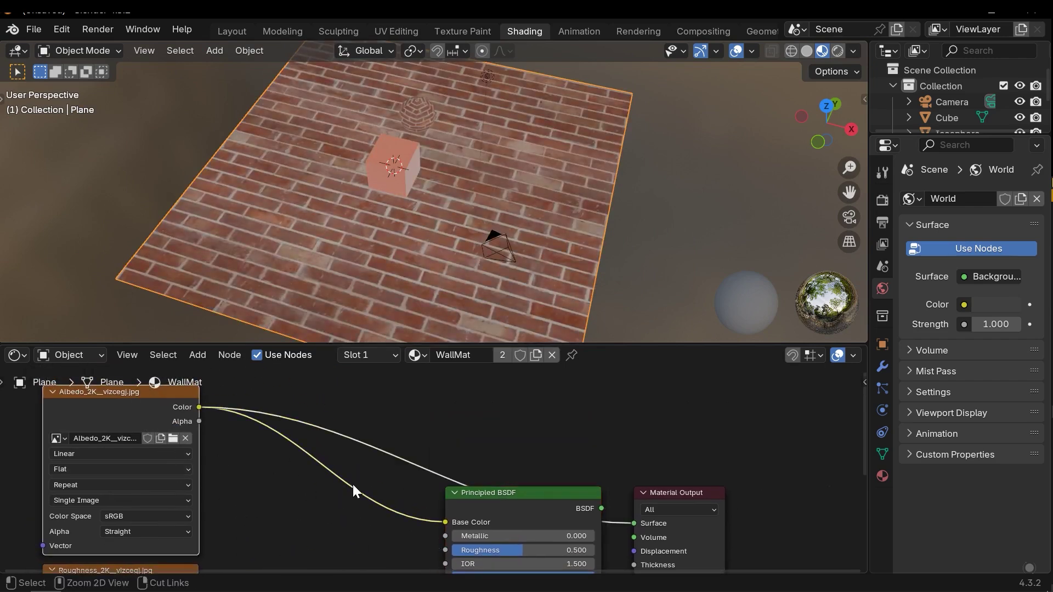
left_click(538, 503, "ctrl+shift")
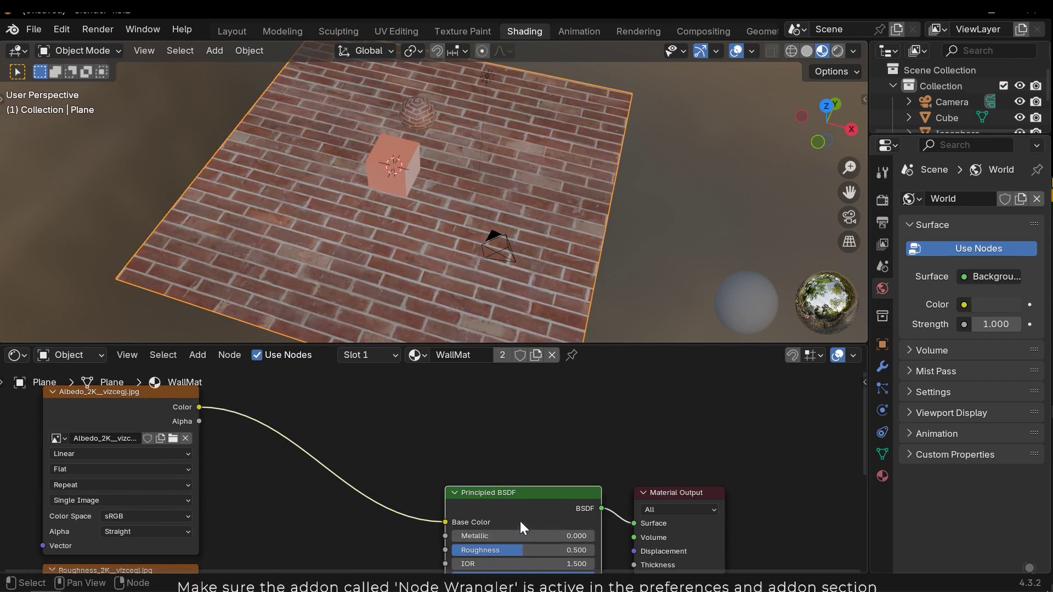
Check in the add-on preferences that Node Wrangler is enabled
left_click(63, 29)
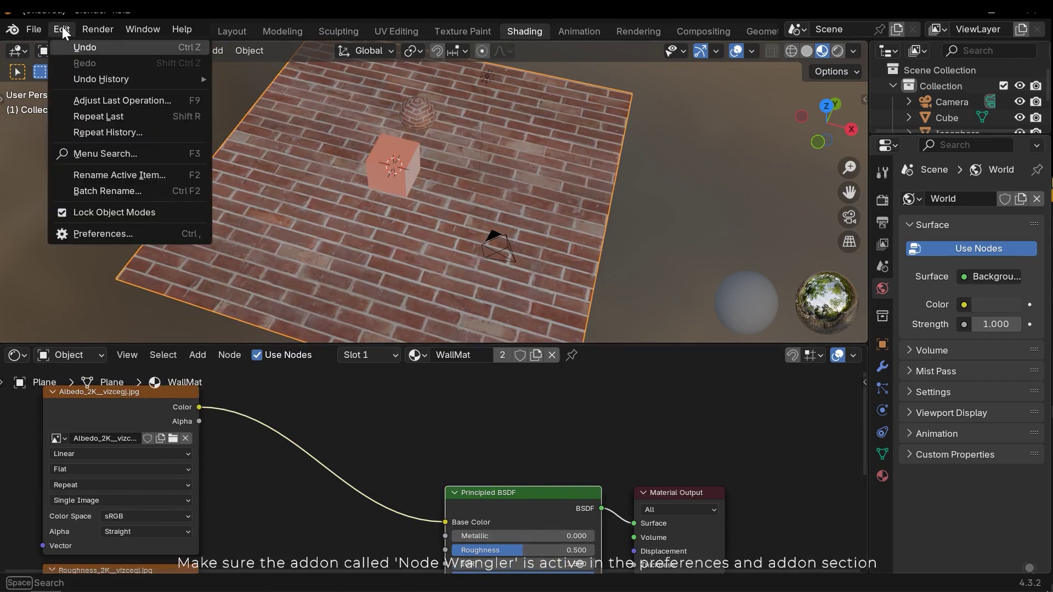
left_click(108, 228)
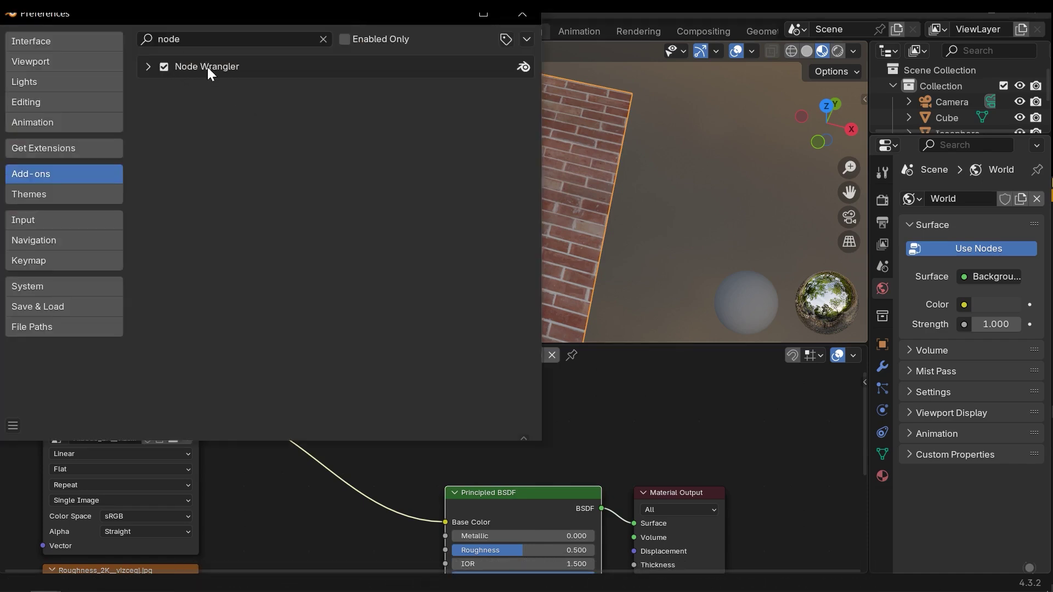
left_click(502, 14)
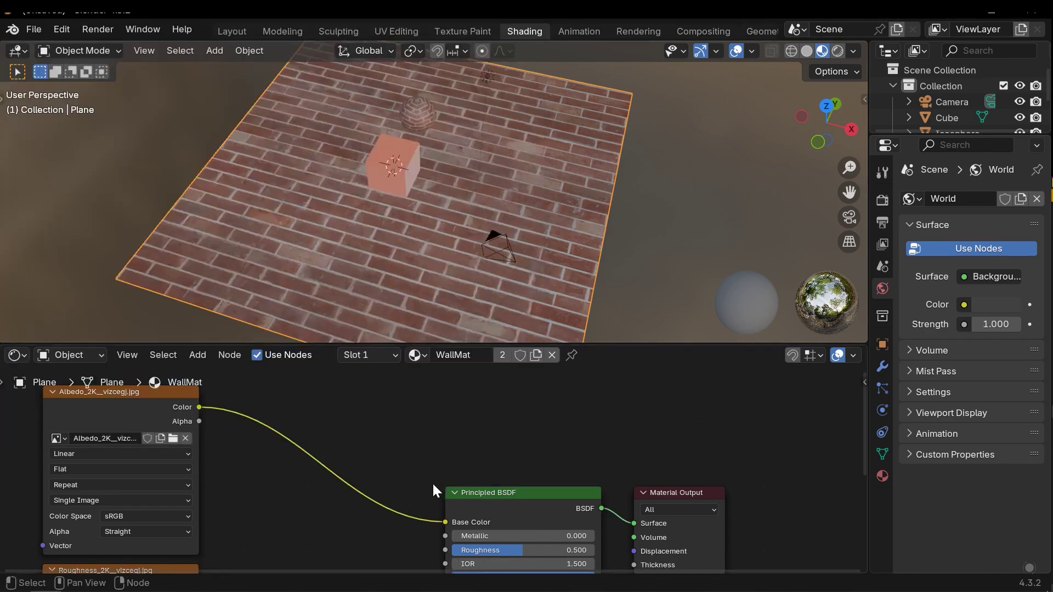
Connect the roughness texture's Color output to the Principled BSDF's Roughness input
middle_click_drag(412, 493, 432, 401)
middle_click_drag(263, 474, 269, 447)
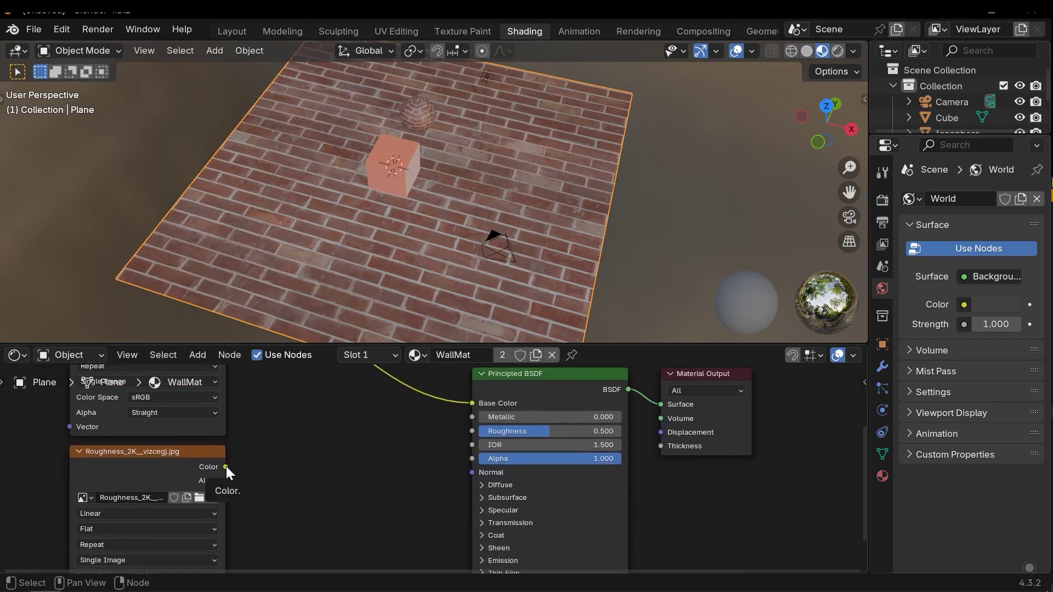
middle_click_drag(226, 466, 272, 423)
left_click_drag(267, 420, 511, 461)
middle_click_drag(317, 510, 494, 434)
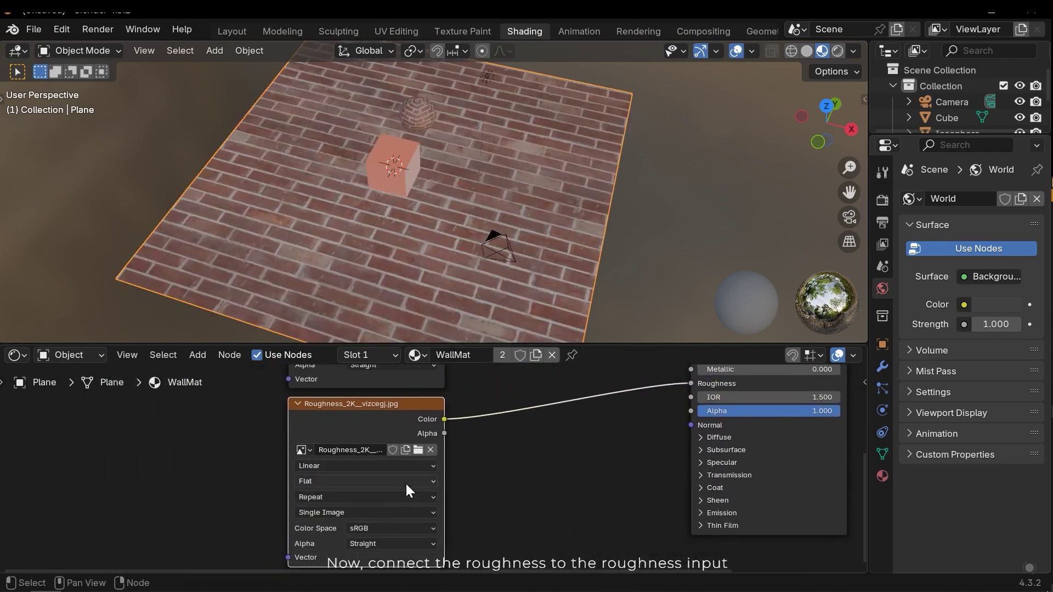
Set the roughness texture's color space to Non-Color
scroll(398, 483, "up", 3)
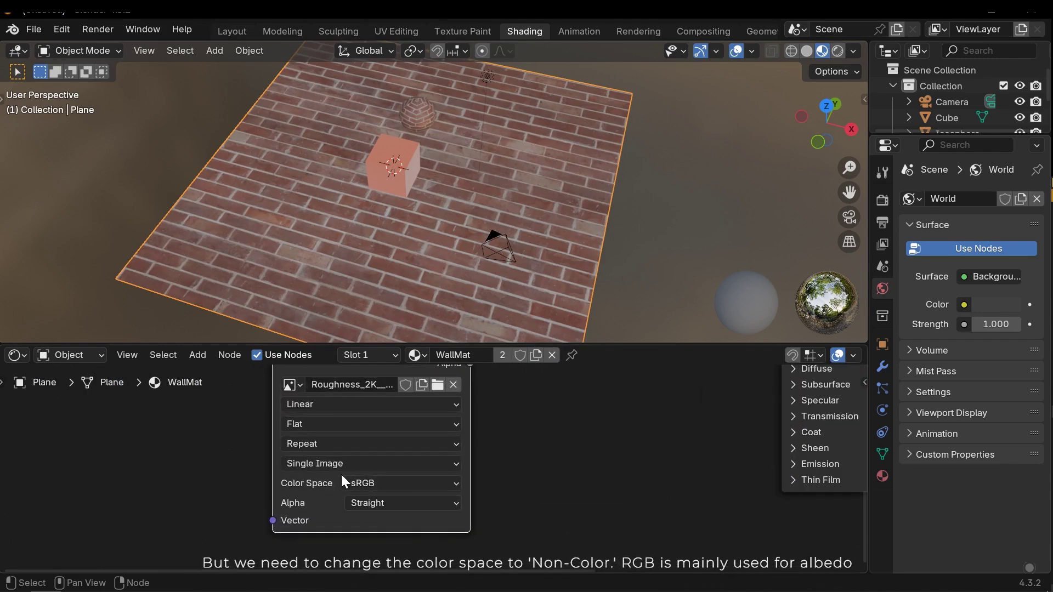
left_click(387, 486)
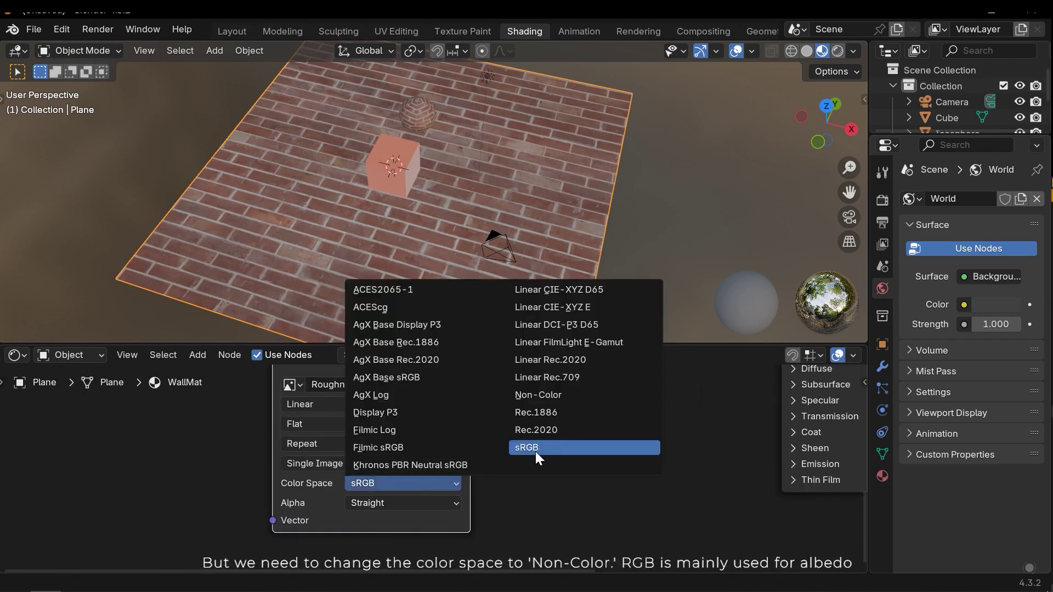
left_click(544, 396)
Examine the reflections on the brick plane up close and from a grazing angle
scroll(560, 457, "down", 5)
middle_click_drag(582, 433, 391, 486)
middle_click_drag(531, 216, 482, 189)
middle_click_drag(482, 189, 580, 76, "shift")
scroll(504, 156, "up", 5)
scroll(496, 251, "down", 5)
middle_click_drag(495, 252, 575, 181)
middle_click_drag(472, 221, 423, 305)
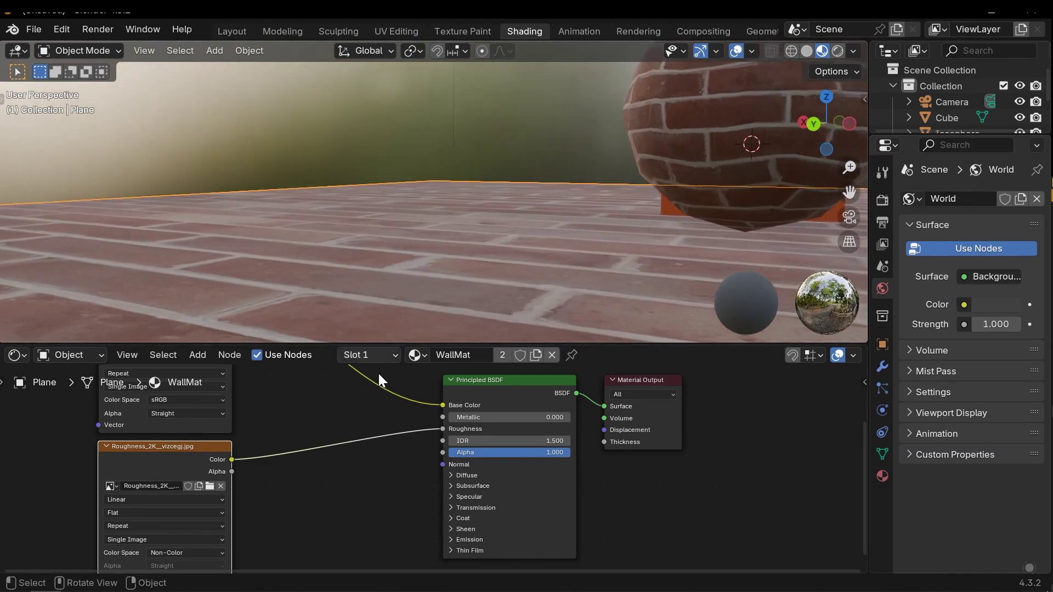
Cut the roughness texture's link to compare the plane's reflections, undo it, and repeat the comparison once
middle_click_drag(359, 471, 354, 455)
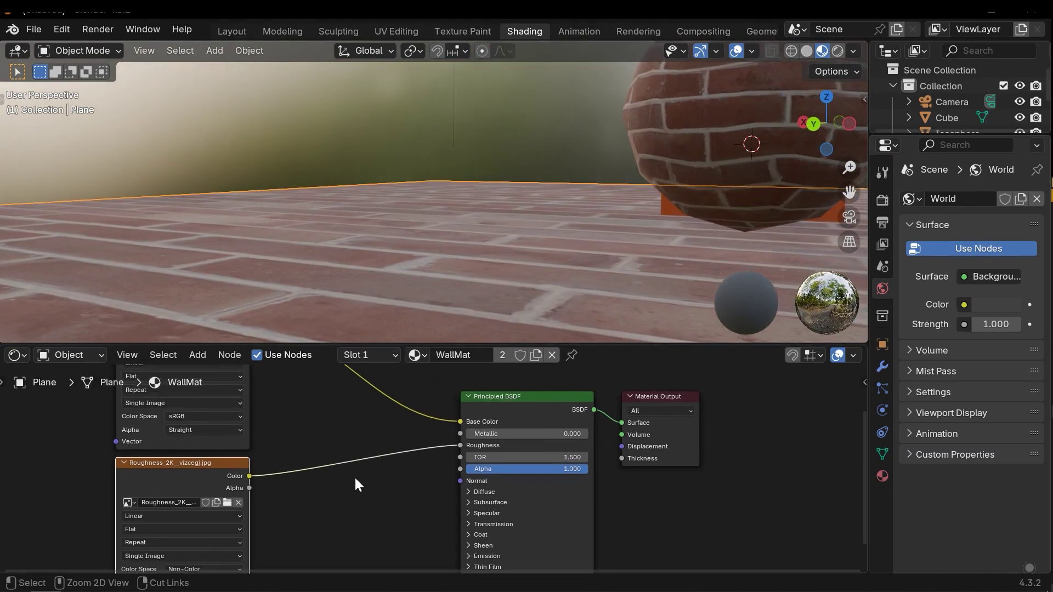
mouse_move(370, 391)
right_mouse_down("ctrl")
mouse_move(352, 458)
mouse_move(366, 492)
right_mouse_up("ctrl")
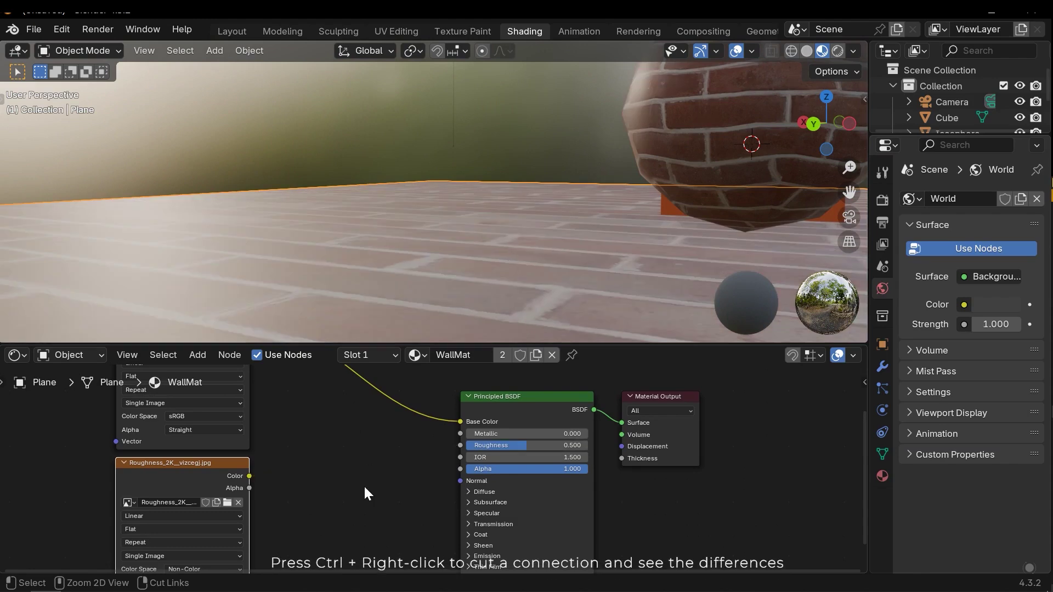
middle_click_drag(428, 241, 363, 230)
key("ctrl+z")
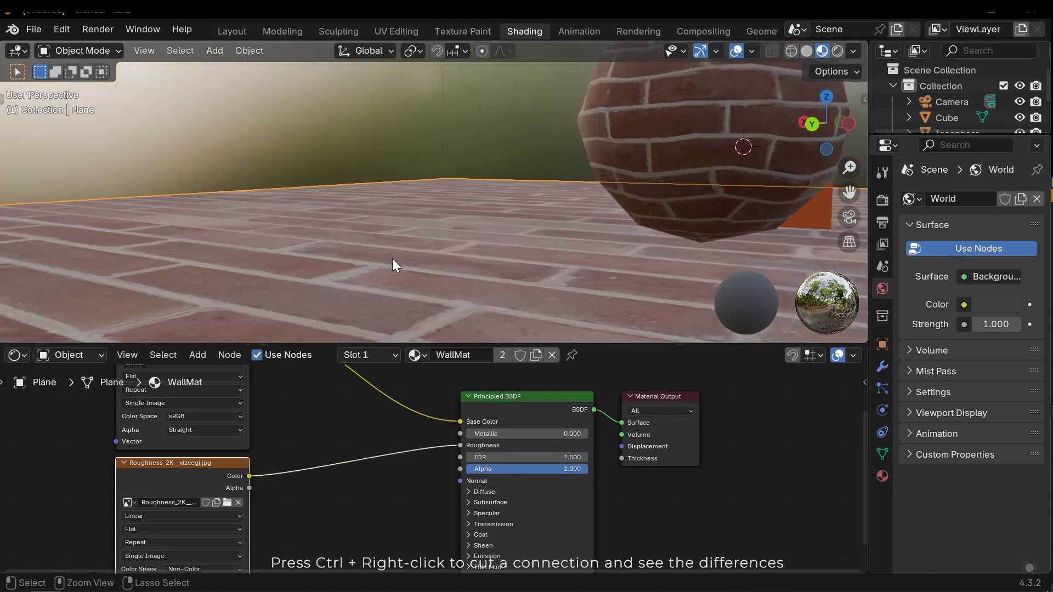
right_click_drag(335, 410, 342, 386, "ctrl")
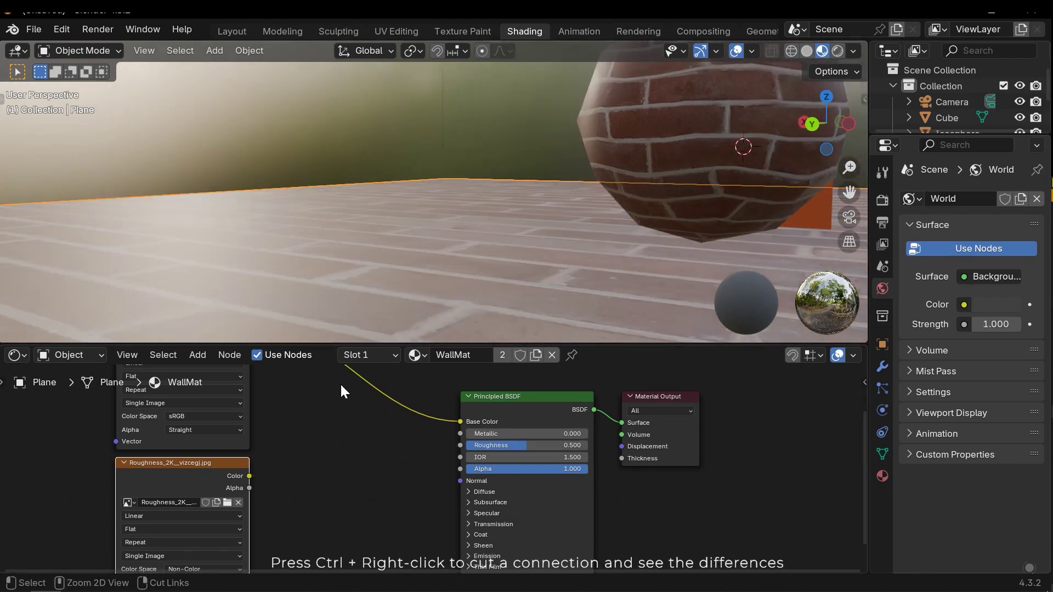
key("ctrl+z")
Add Normal_2K__vizcegj.jpg from its folder as a texture node and place it below the roughness texture
scroll(418, 493, "down", 3)
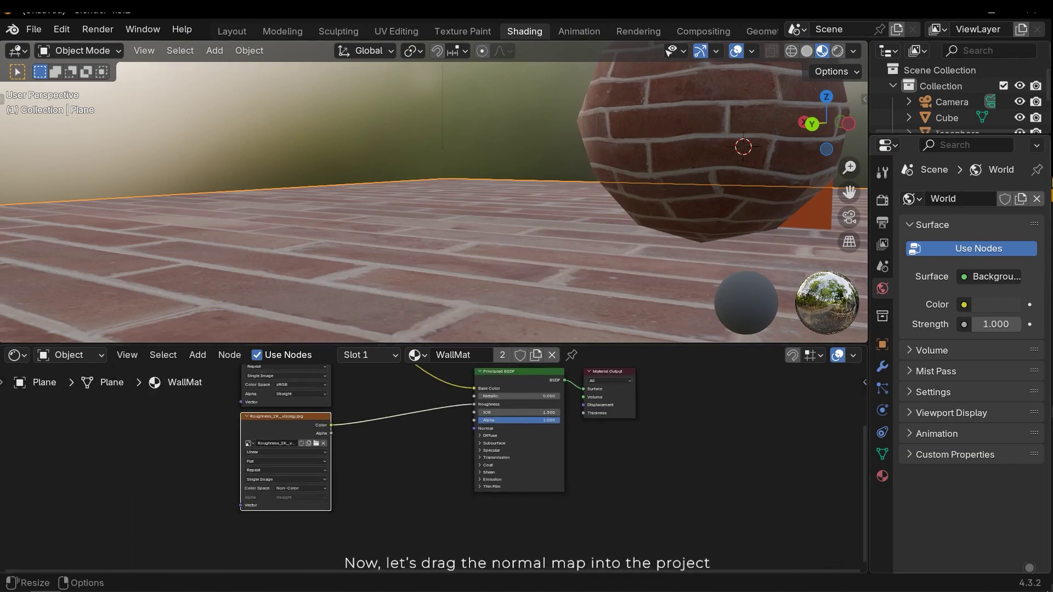
left_click_drag(283, 514, 274, 511)
middle_click_drag(345, 503, 478, 383)
scroll(473, 391, "up", 4)
left_click_drag(449, 409, 408, 424)
mouse_move(475, 446)
middle_mouse_down()
mouse_move(430, 468)
mouse_move(416, 462)
mouse_move(461, 449)
middle_mouse_up()
Set the normal texture's color space to Non-Color
scroll(415, 462, "up", 3)
scroll(453, 451, "up", 1)
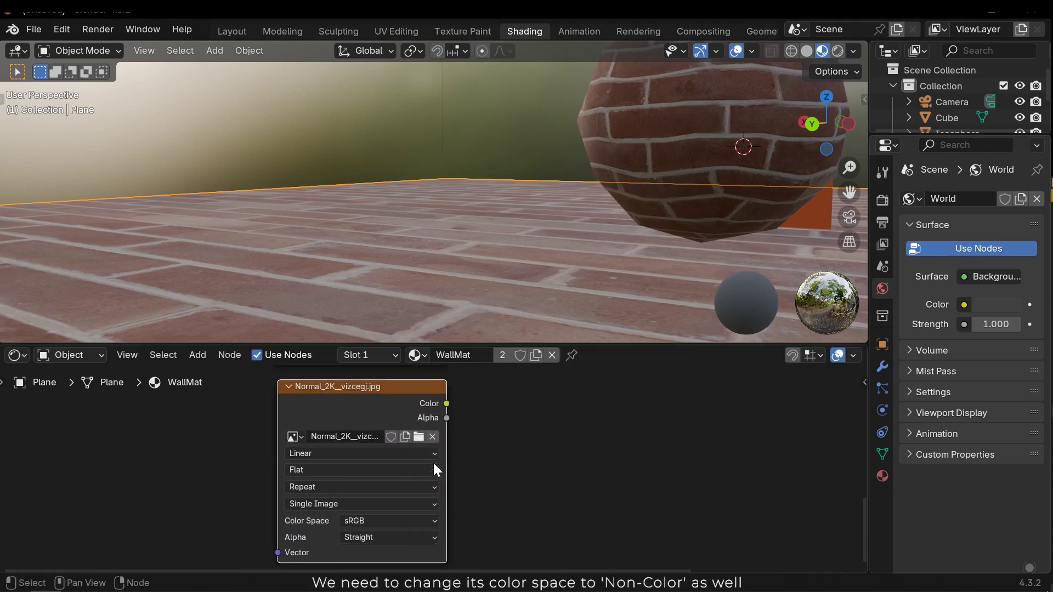
left_click(367, 518)
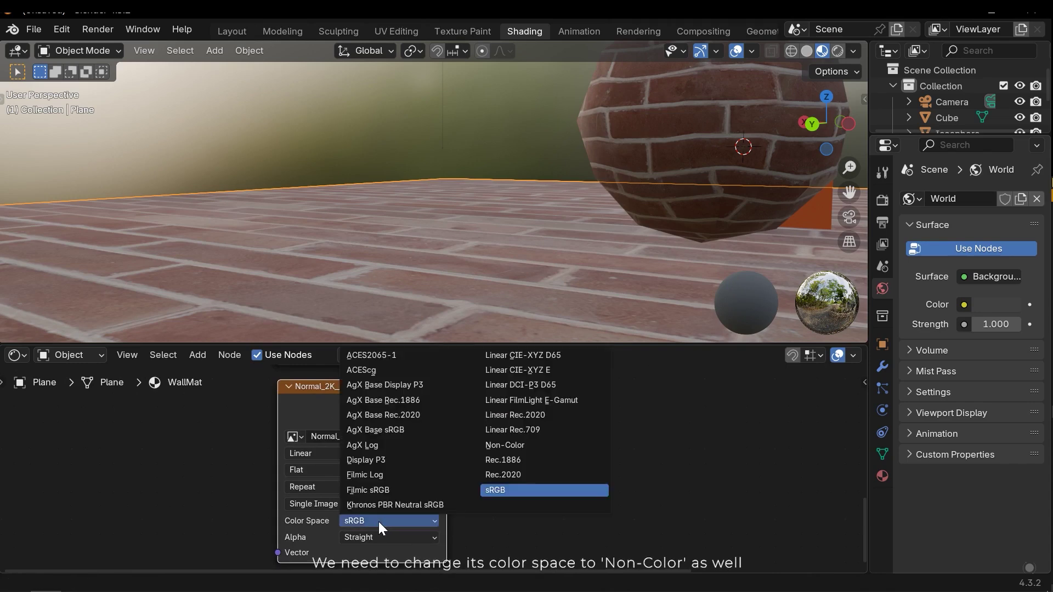
left_click(514, 446)
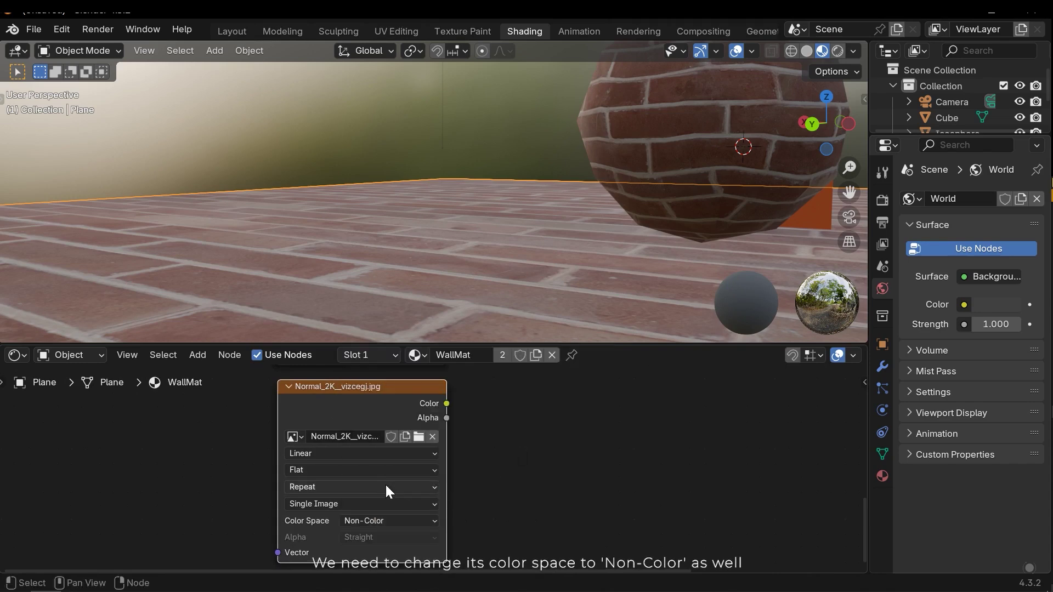
Add a Normal Map node and place it beside the normal texture node
scroll(455, 443, "down", 1)
middle_click_drag(456, 444, 385, 516)
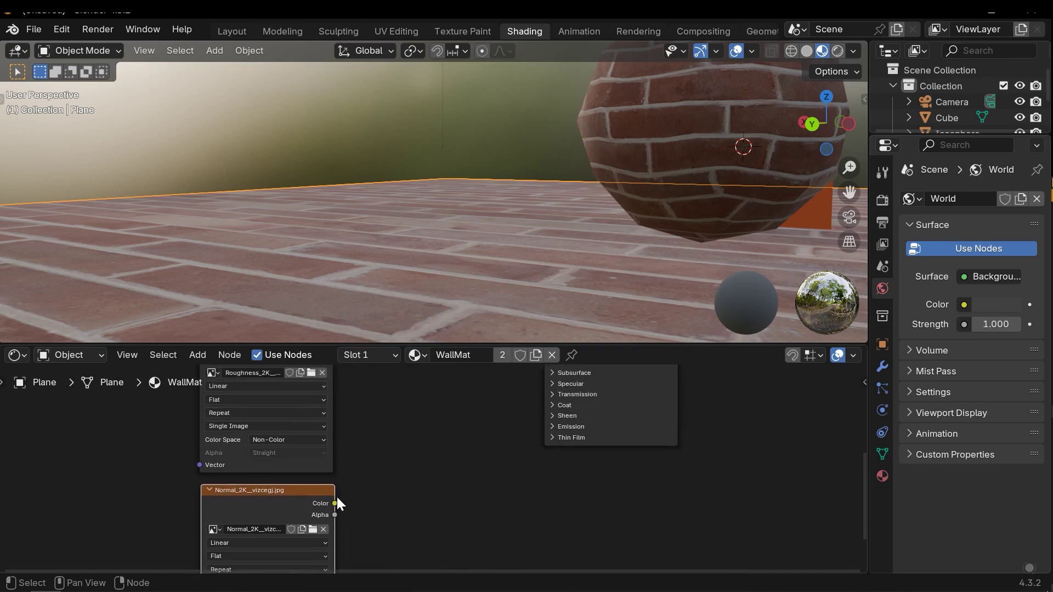
middle_click_drag(341, 465, 435, 459)
middle_click_drag(397, 497, 435, 484)
scroll(475, 440, "up", 1)
scroll(451, 461, "down", 1)
key("shift+a")
mouse_move(452, 453)
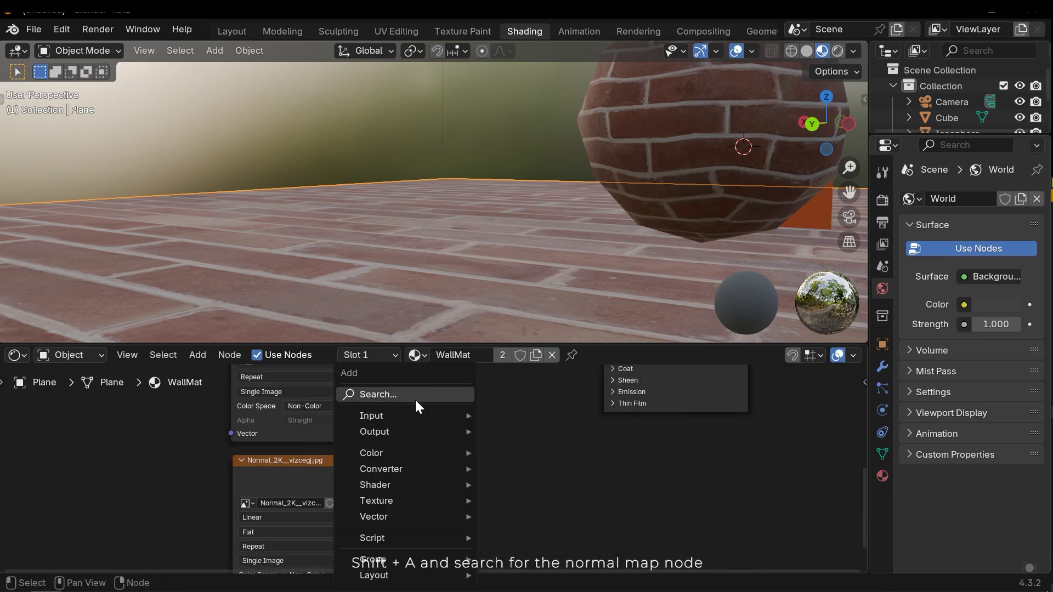
type("norm")
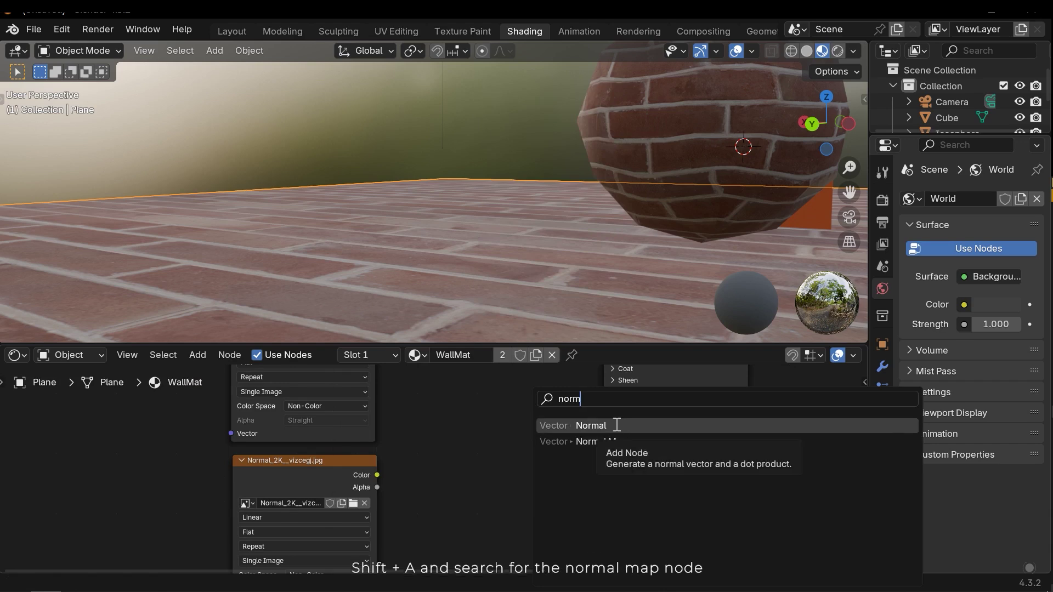
left_click(598, 442)
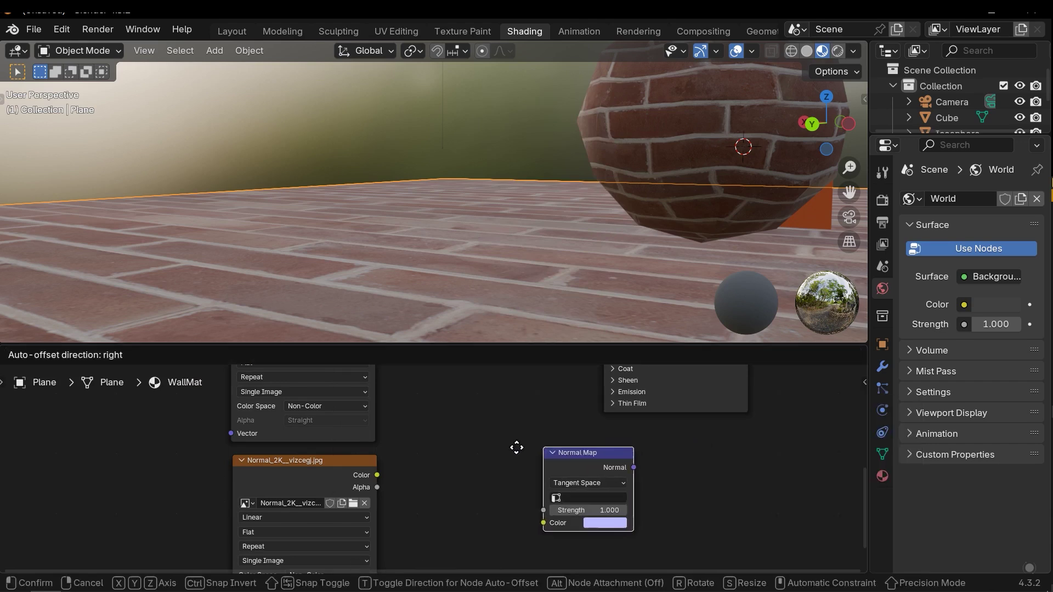
left_click(433, 456)
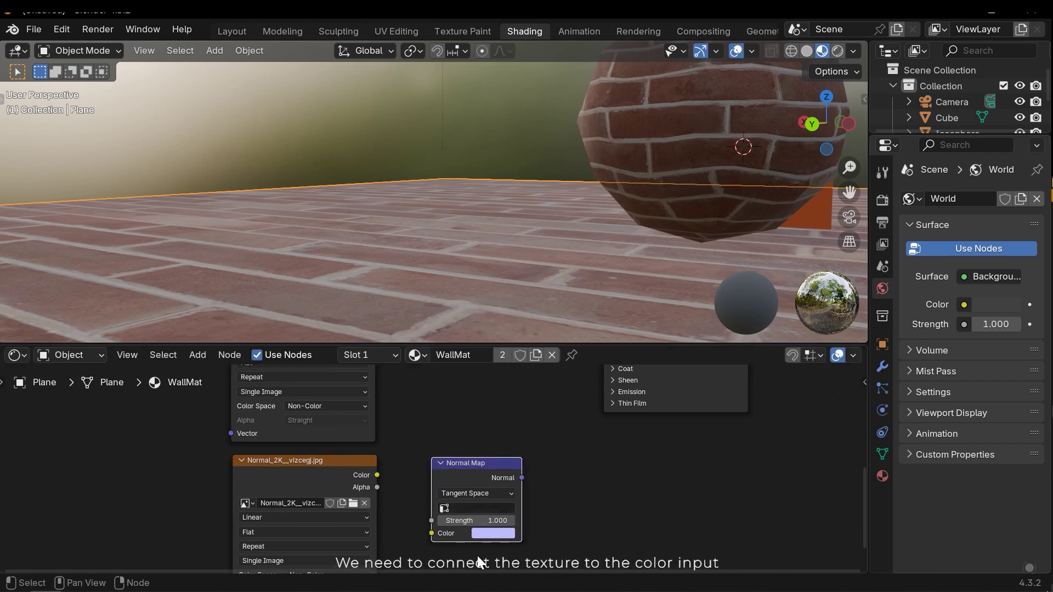
Connect the normal texture's Color to the Normal Map's Color input and its Normal output to the Principled BSDF's Normal input
scroll(521, 463, "down", 3, "shift")
scroll(425, 445, "up", 2)
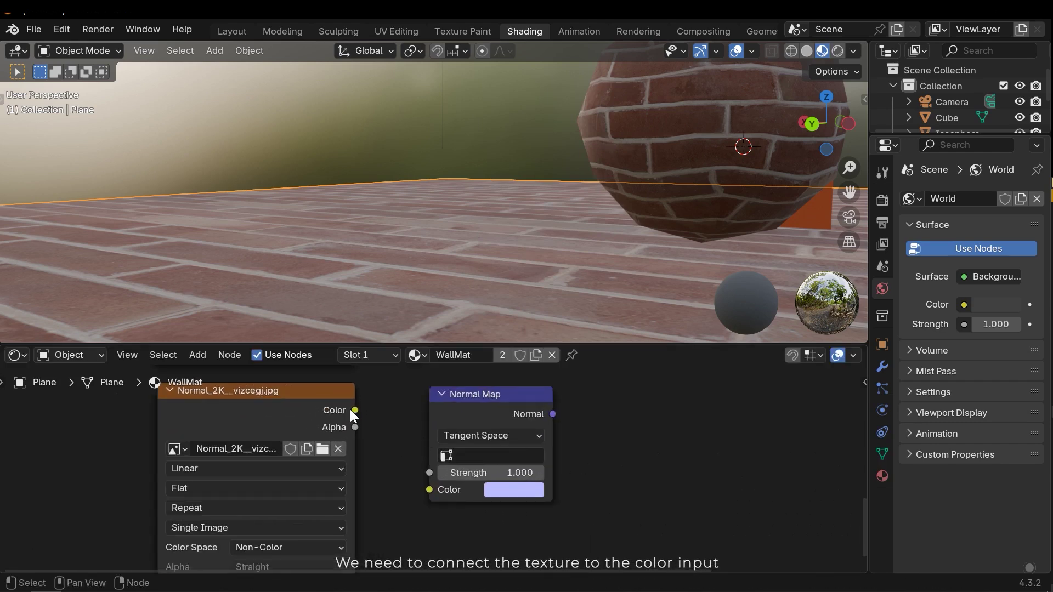
left_click_drag(410, 493, 430, 490)
scroll(527, 489, "down", 1)
middle_click_drag(586, 412, 465, 514)
left_click_drag(446, 521, 532, 501)
Inspect the brick bumps up close, compare them with the Normal link removed, and restore the link
middle_click_drag(551, 204, 515, 157)
scroll(516, 192, "up", 2)
middle_click_drag(516, 207, 489, 302)
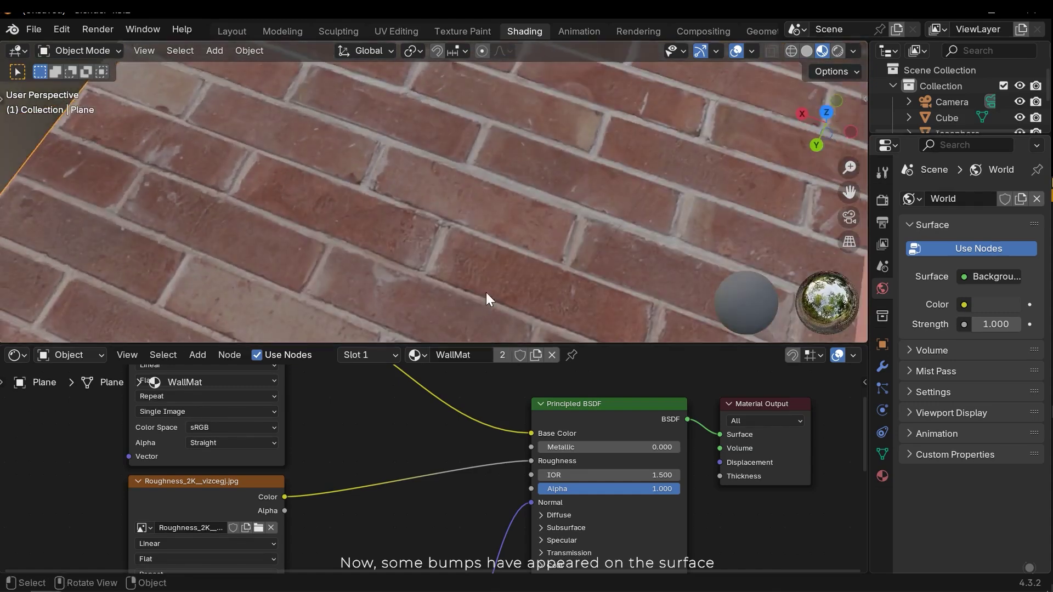
scroll(502, 217, "up", 2)
middle_click_drag(501, 216, 496, 164)
middle_click_drag(424, 496, 423, 378)
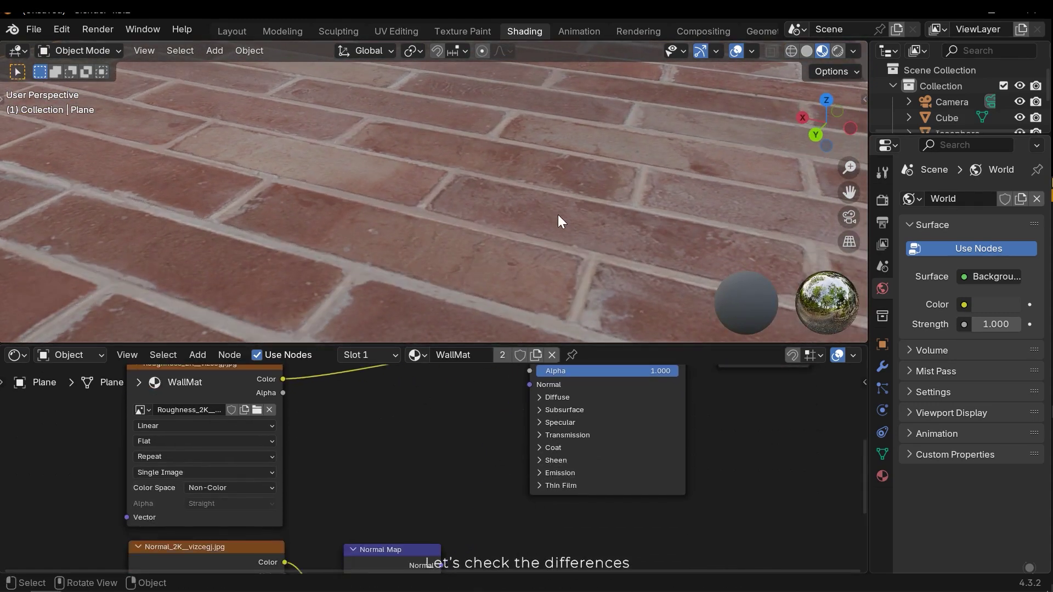
key("ctrl+z")
right_click_drag(505, 499, 489, 424, "ctrl")
key("ctrl+z")
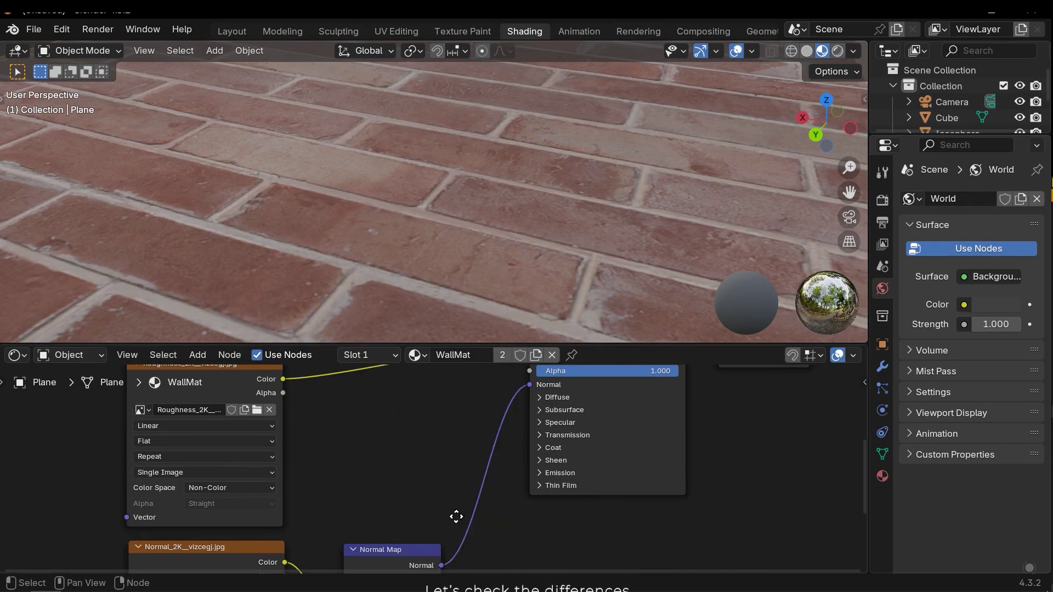
Try a higher Normal Map strength, inspect the bricks, and undo the strength change
middle_click_drag(427, 563, 463, 436)
scroll(463, 437, "up", 1)
scroll(439, 474, "up", 2)
left_click_drag(430, 499, 482, 496)
middle_click_drag(478, 230, 562, 147)
scroll(485, 163, "up", 4)
scroll(486, 167, "down", 8)
key("ctrl+z")
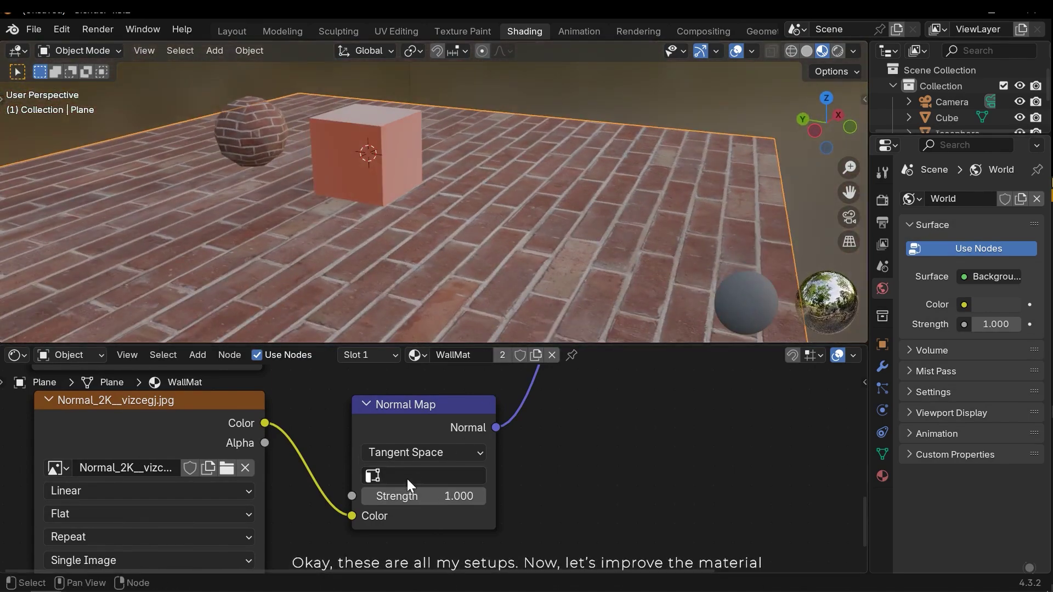
Preview the roughness texture directly on the plane through the Material Output's Surface
middle_click_drag(528, 318, 501, 203)
scroll(501, 208, "up", 3)
scroll(466, 415, "down", 10)
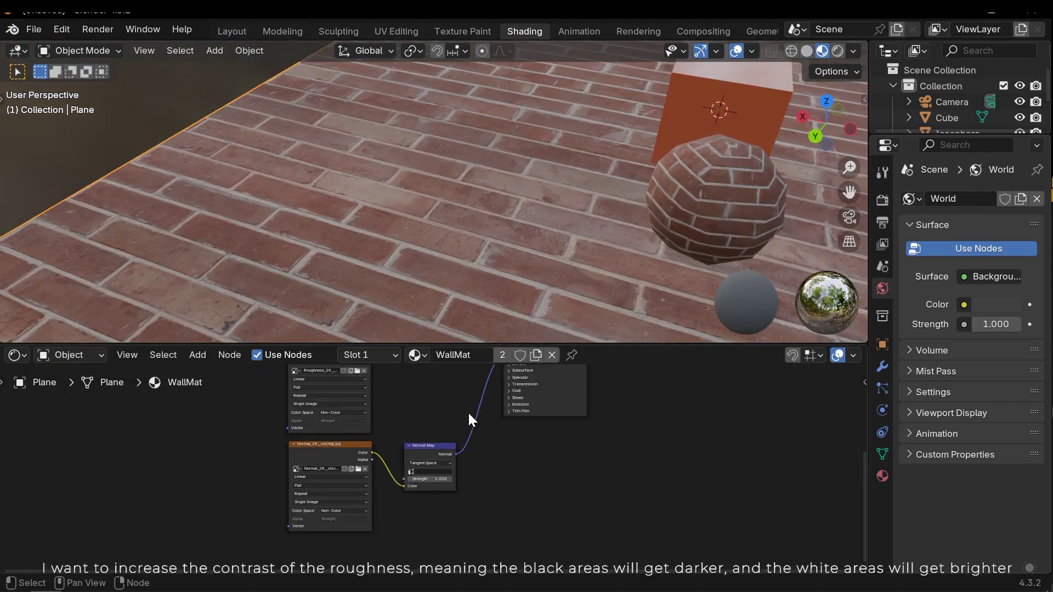
middle_click_drag(463, 421, 419, 486)
middle_click_drag(428, 448, 415, 474)
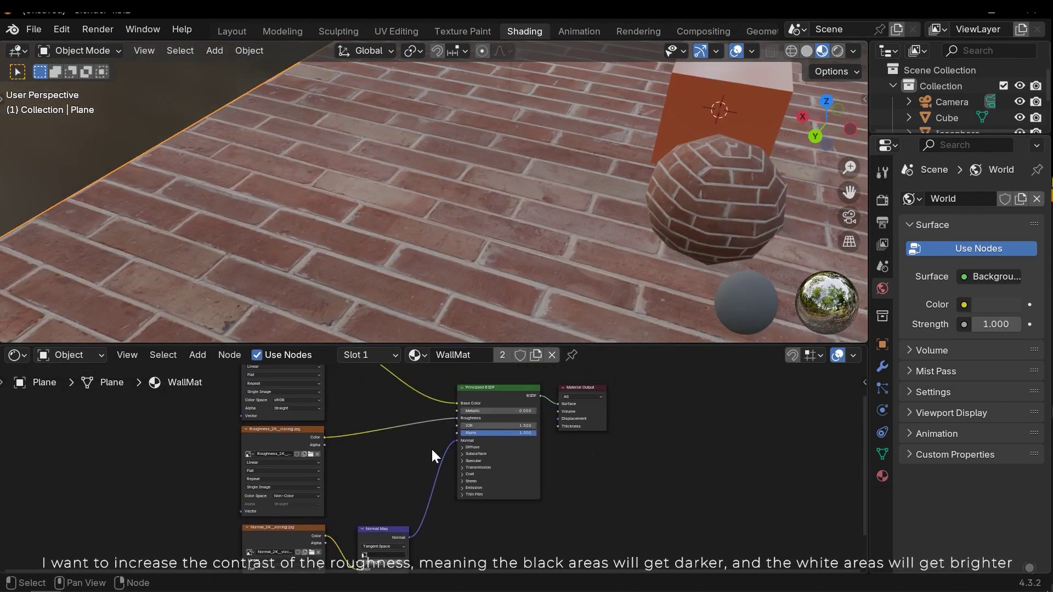
scroll(425, 452, "up", 3)
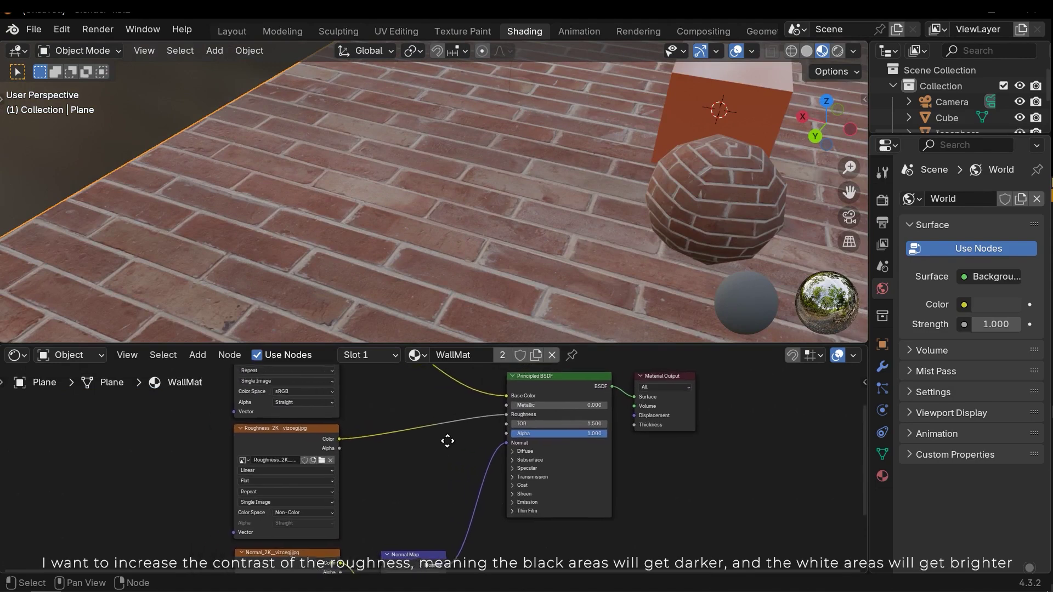
left_click(268, 428, "ctrl+shift")
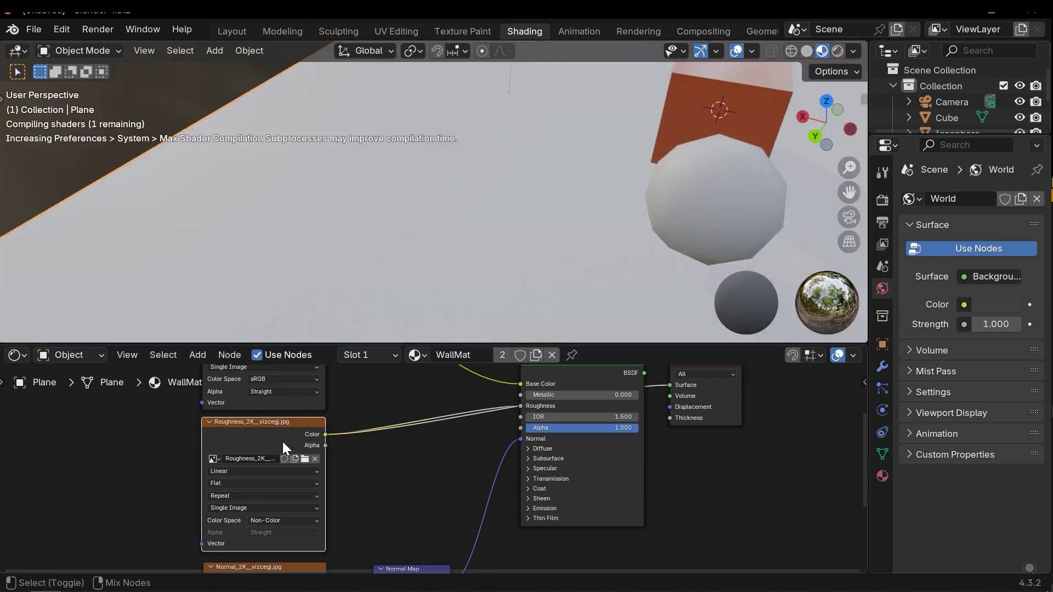
Examine the contrast between dark and light areas of the previewed roughness map, and route the Principled BSDF back to Surface
scroll(438, 215, "down", 5)
middle_click_drag(438, 219, 587, 244)
scroll(544, 212, "up", 8)
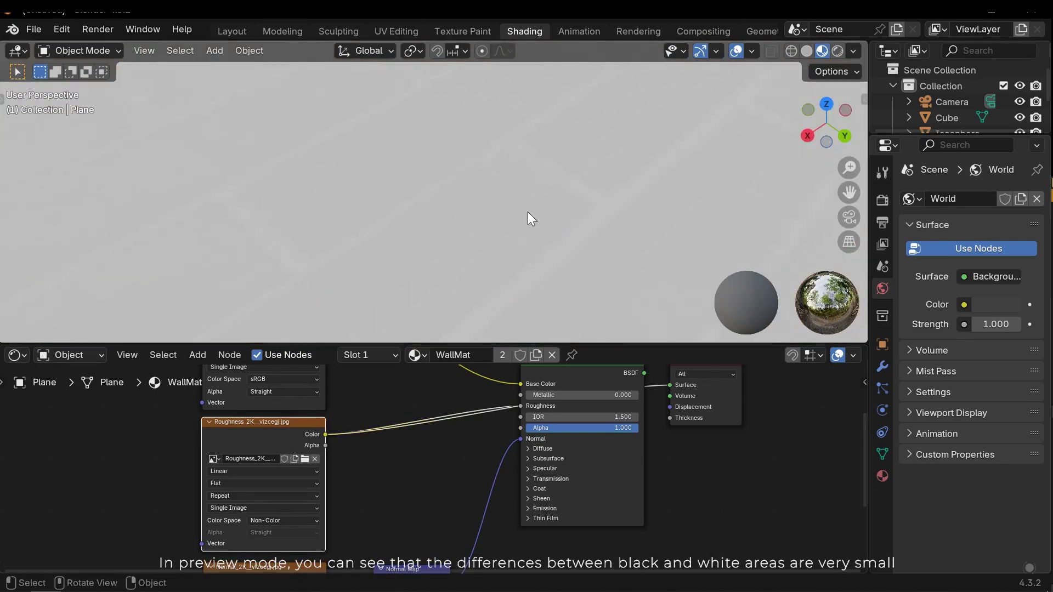
middle_click_drag(544, 212, 742, 203)
scroll(486, 243, "down", 5)
middle_click_drag(486, 243, 524, 189)
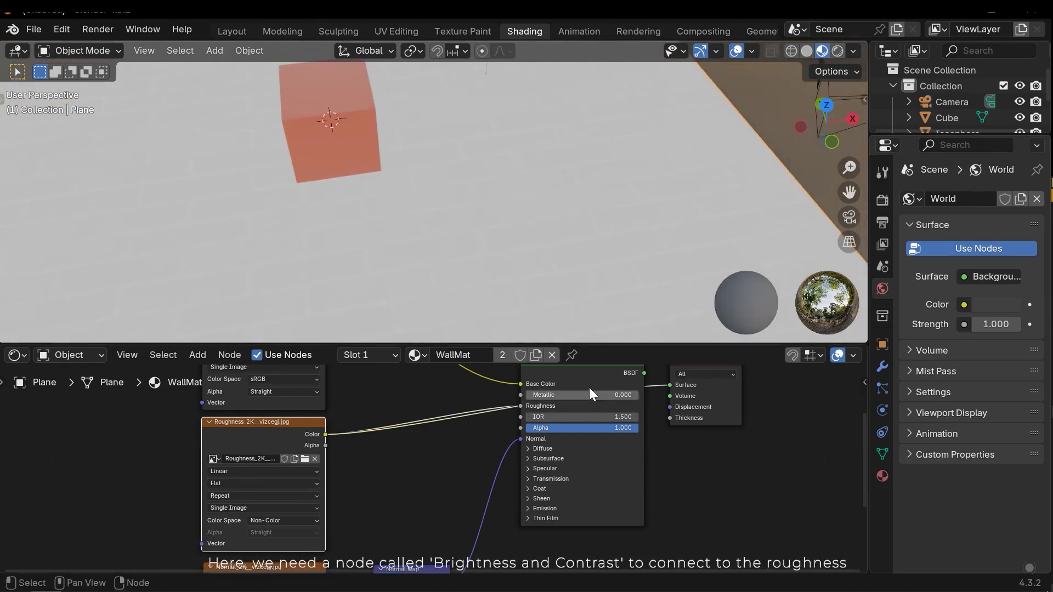
middle_click_drag(589, 387, 609, 406)
left_click(614, 380, "ctrl+shift")
Insert a Brightness/Contrast node on the link between the roughness texture and the Principled BSDF's Roughness input
middle_click_drag(430, 447, 463, 433)
scroll(466, 435, "up", 2)
key("shift+a")
type("c")
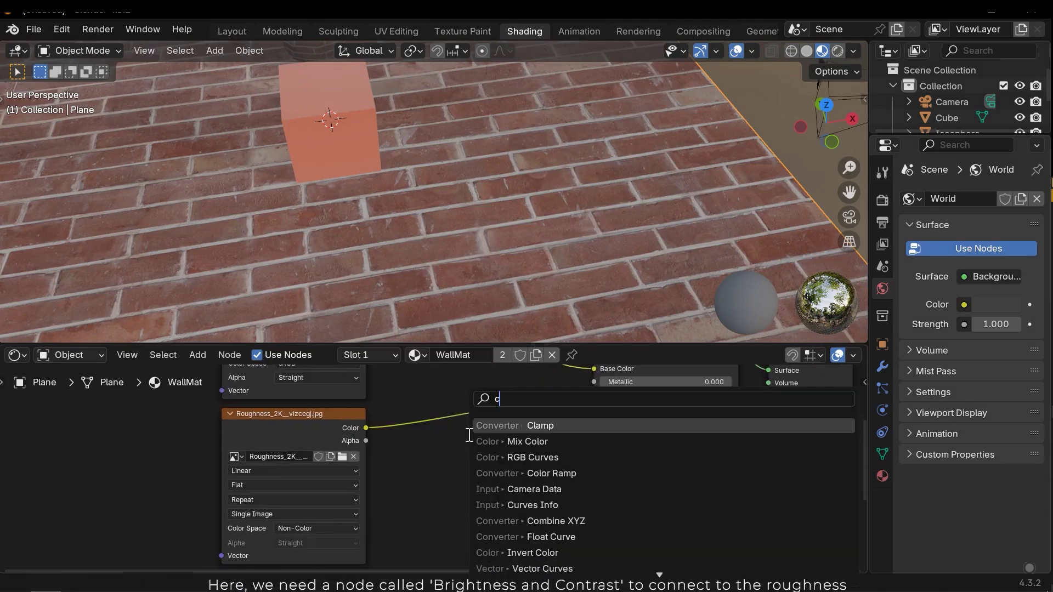
type("ontra")
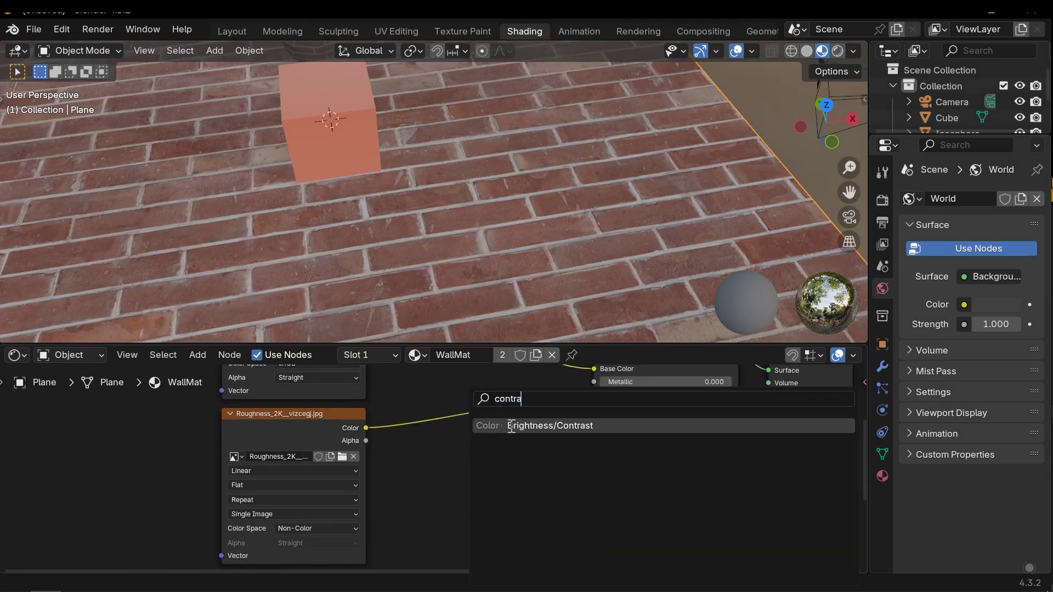
key("Return")
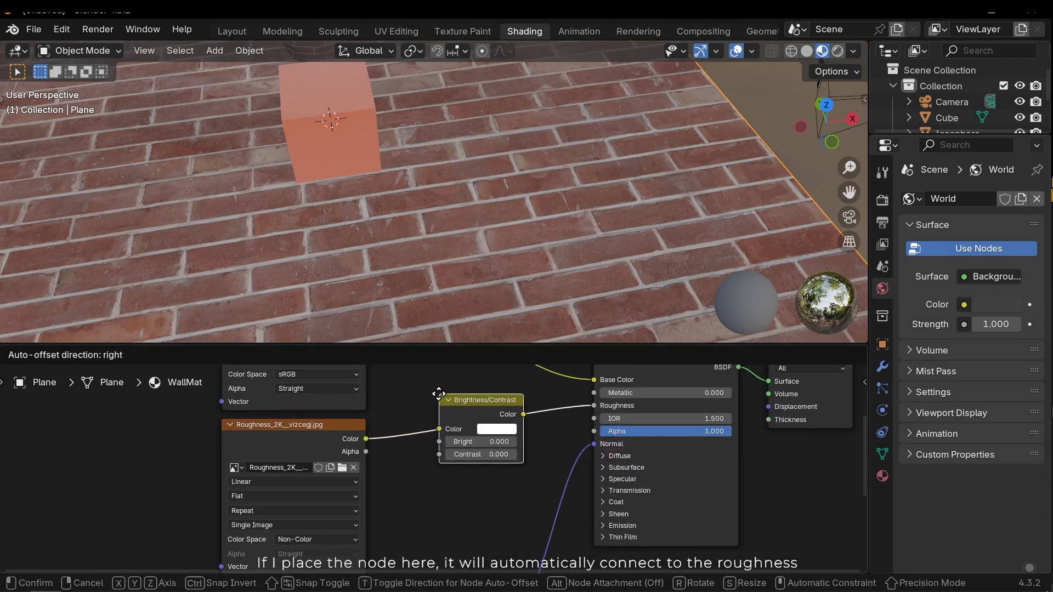
left_click(443, 412)
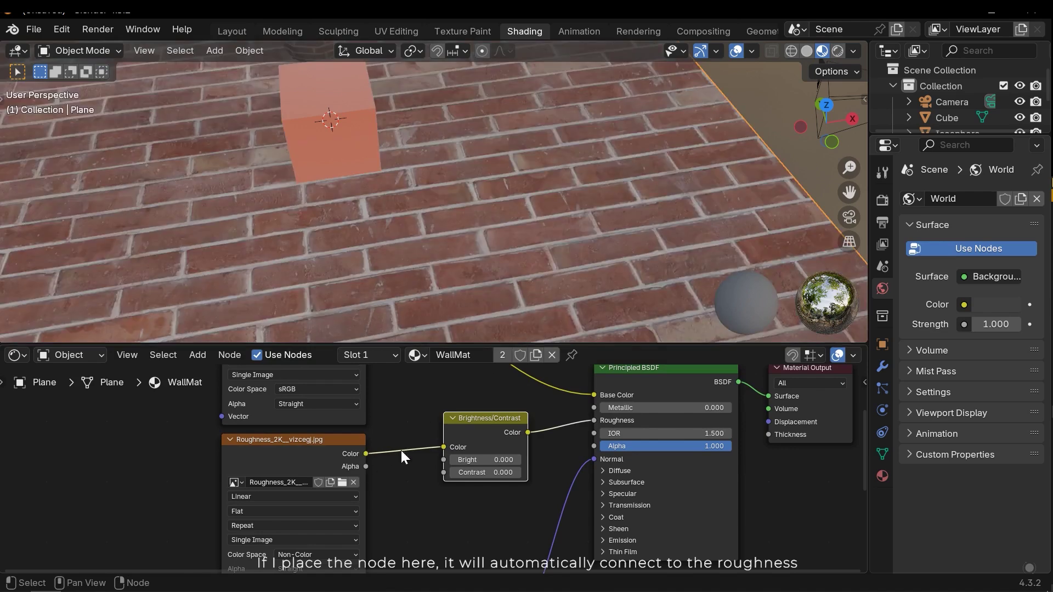
left_click_drag(470, 432, 459, 467)
left_click_drag(444, 452, 437, 452)
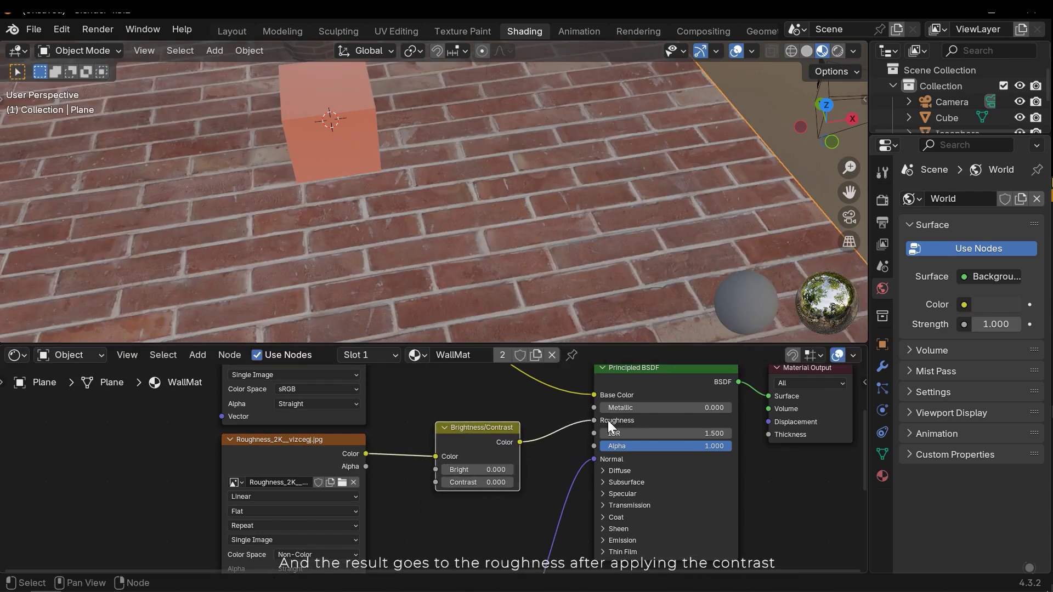
Preview the Brightness/Contrast node's output on the plane and examine the map up close
middle_click_drag(525, 464, 387, 483)
left_click(344, 475, "ctrl+shift")
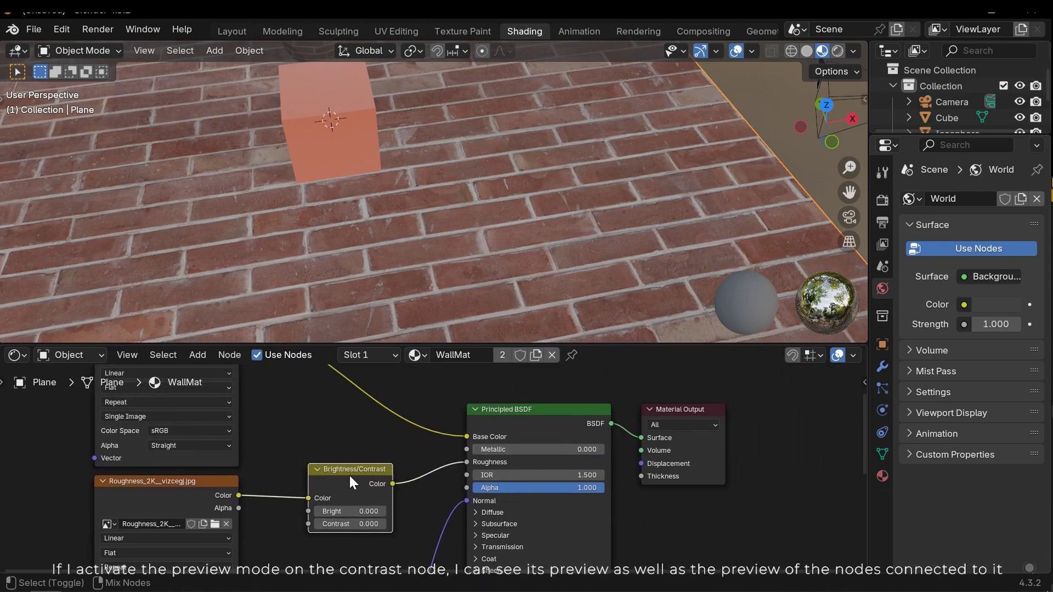
scroll(531, 214, "down", 3)
scroll(478, 215, "up", 6)
middle_click_drag(488, 229, 516, 199, "shift")
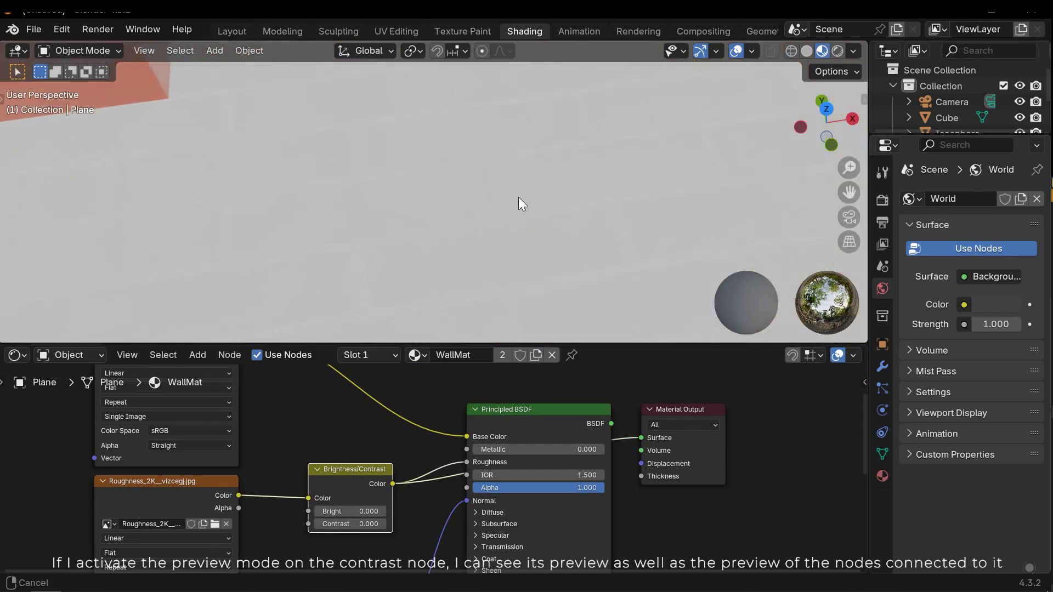
middle_click_drag(420, 442, 448, 418)
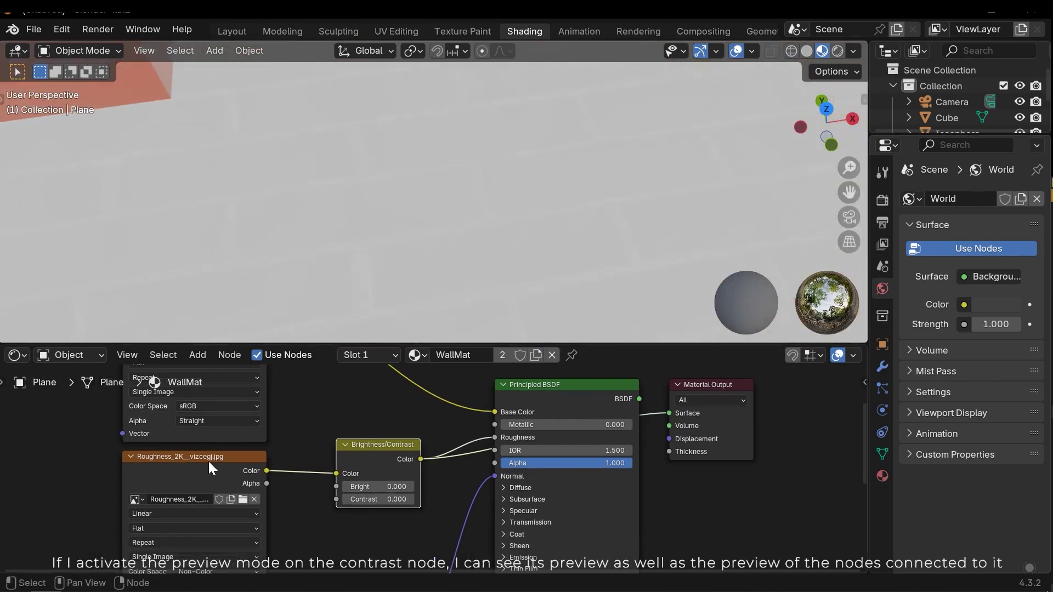
Try a contrast of -2.4 on the Brightness/Contrast node and inspect the previewed roughness map
left_click_drag(384, 499, 362, 499)
scroll(532, 201, "down", 6)
mouse_move(528, 222)
middle_mouse_down()
mouse_move(623, 196)
mouse_move(543, 218)
middle_mouse_up()
scroll(498, 272, "up", 7)
mouse_move(380, 487)
left_mouse_down()
mouse_move(393, 487)
mouse_move(381, 486)
left_mouse_up()
scroll(535, 194, "down", 7)
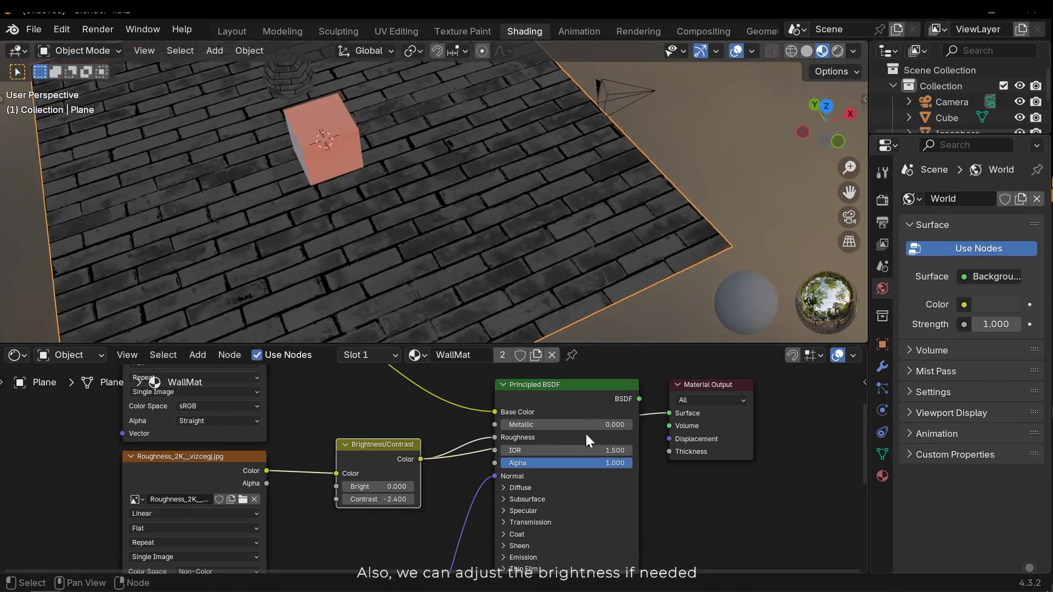
Route the Principled BSDF back to Surface and set the Brightness/Contrast node's contrast to -0.5 while checking the brick reflections
middle_click_drag(583, 431, 542, 470)
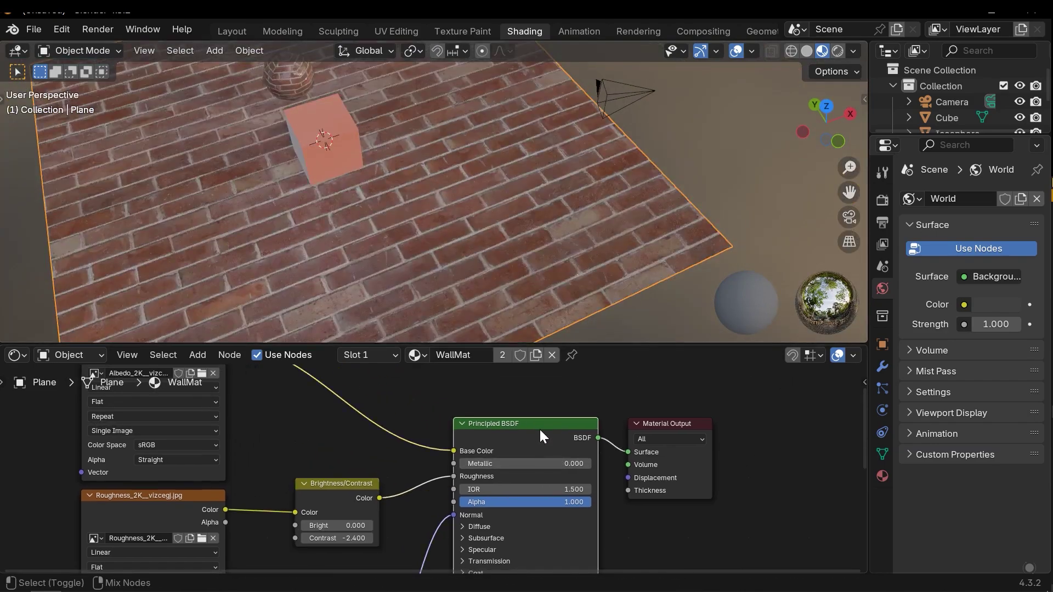
middle_click_drag(470, 218, 554, 220)
scroll(632, 187, "up", 5)
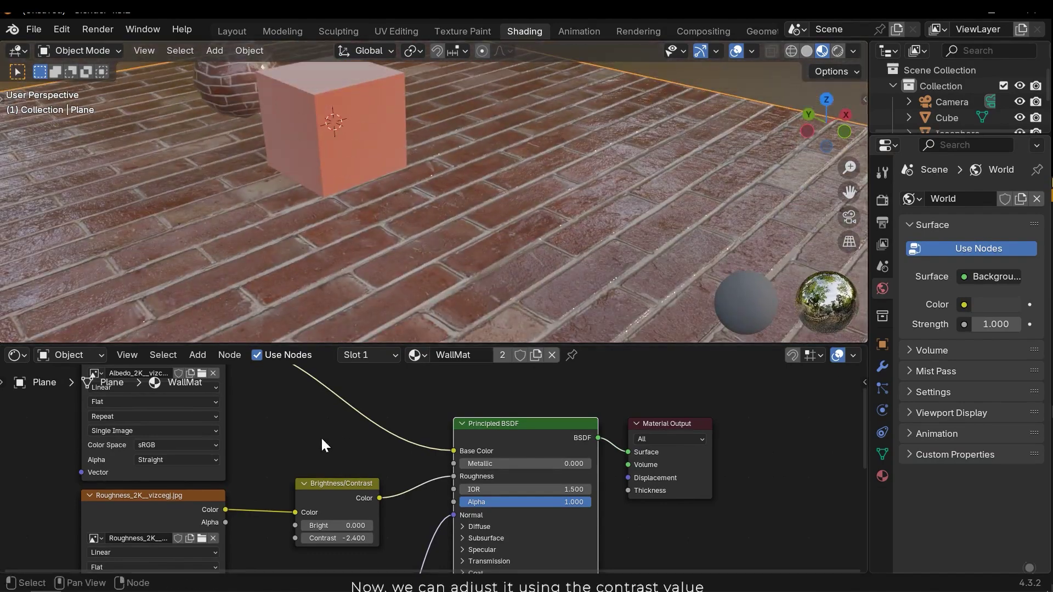
left_click_drag(336, 538, 363, 539)
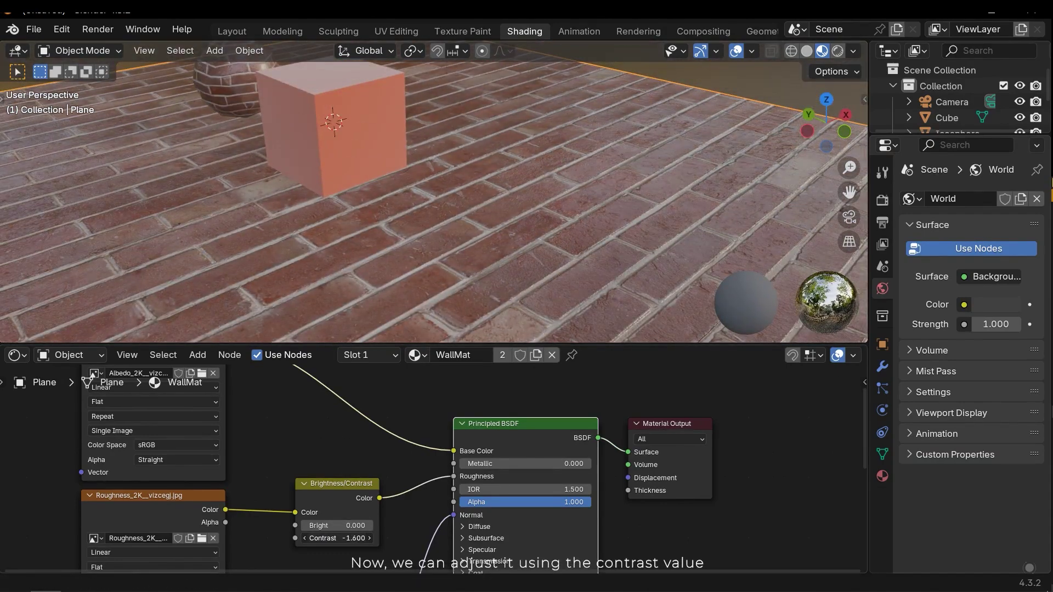
middle_click_drag(514, 302, 538, 285)
left_click_drag(336, 538, 372, 538)
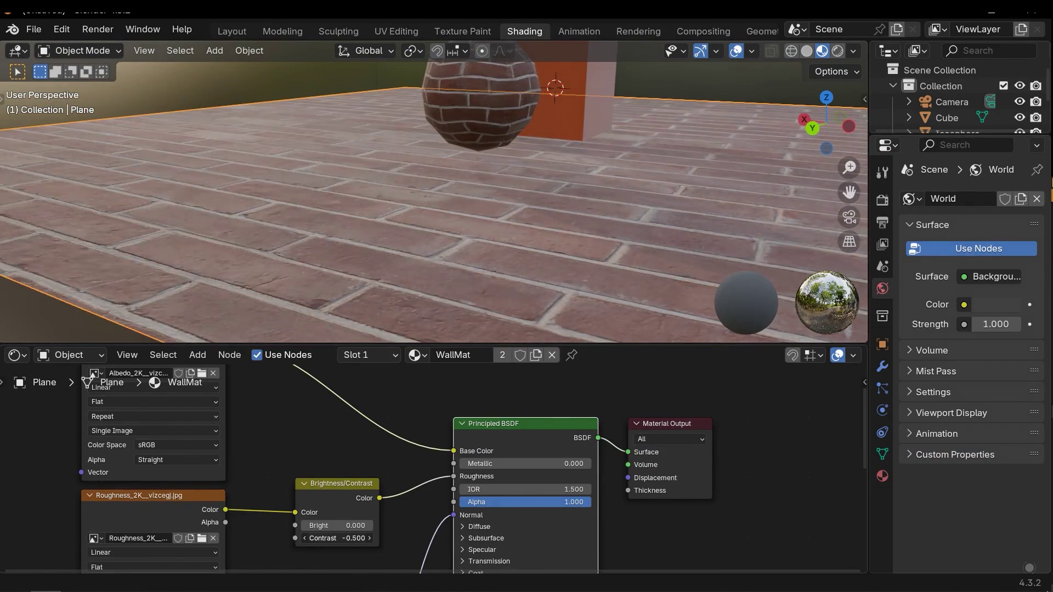
middle_click_drag(533, 169, 447, 202)
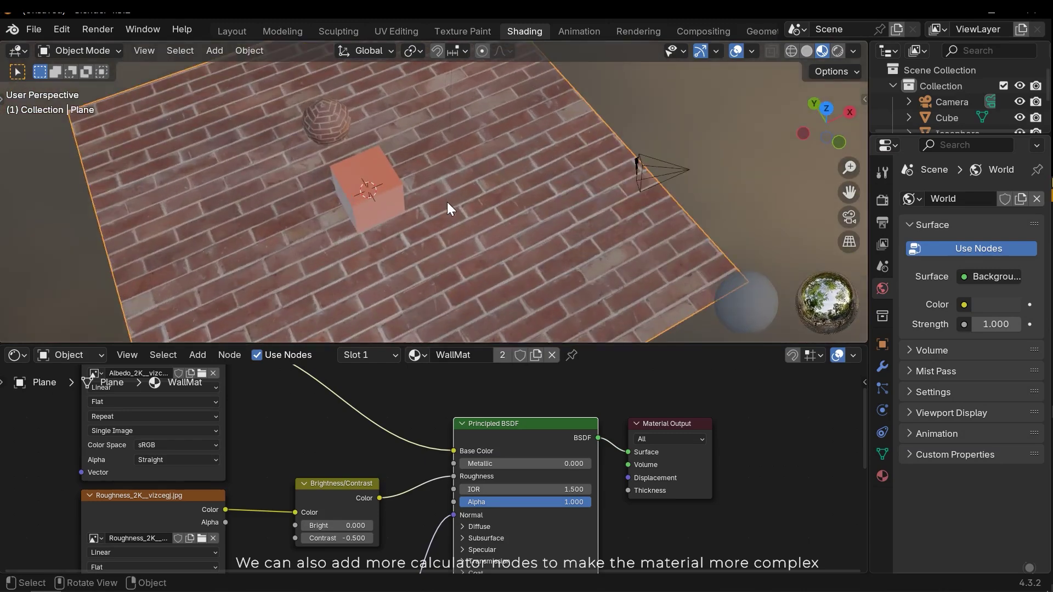
Insert a Mix Color node on the link between the albedo texture and the Principled BSDF's Base Color
middle_click_drag(392, 442, 558, 443)
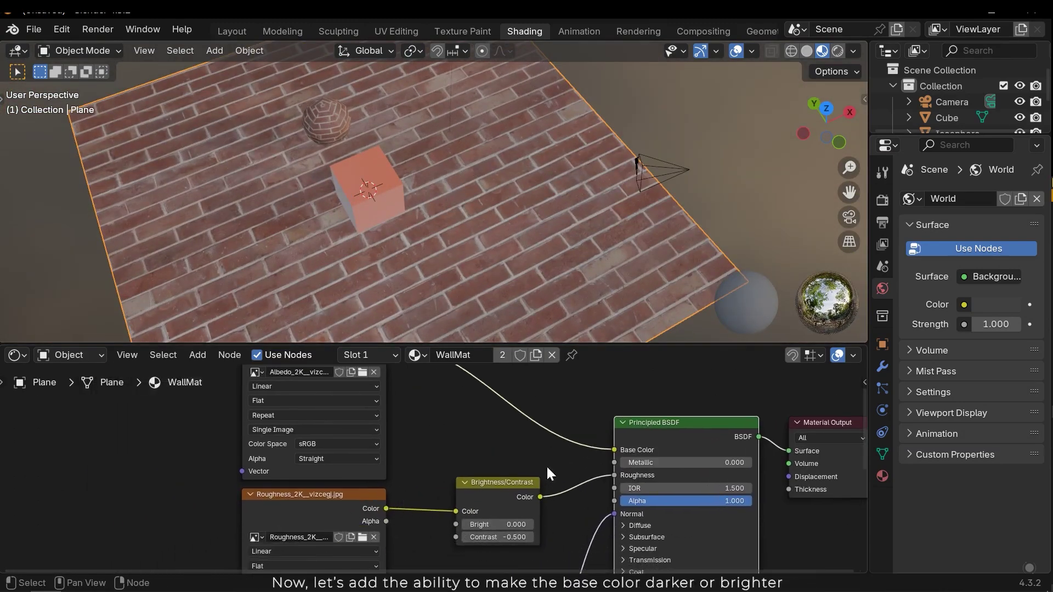
middle_click_drag(500, 418, 483, 466)
middle_click_drag(488, 427, 500, 431)
middle_click_drag(537, 192, 583, 156)
scroll(581, 163, "up", 5)
scroll(471, 460, "down", 2)
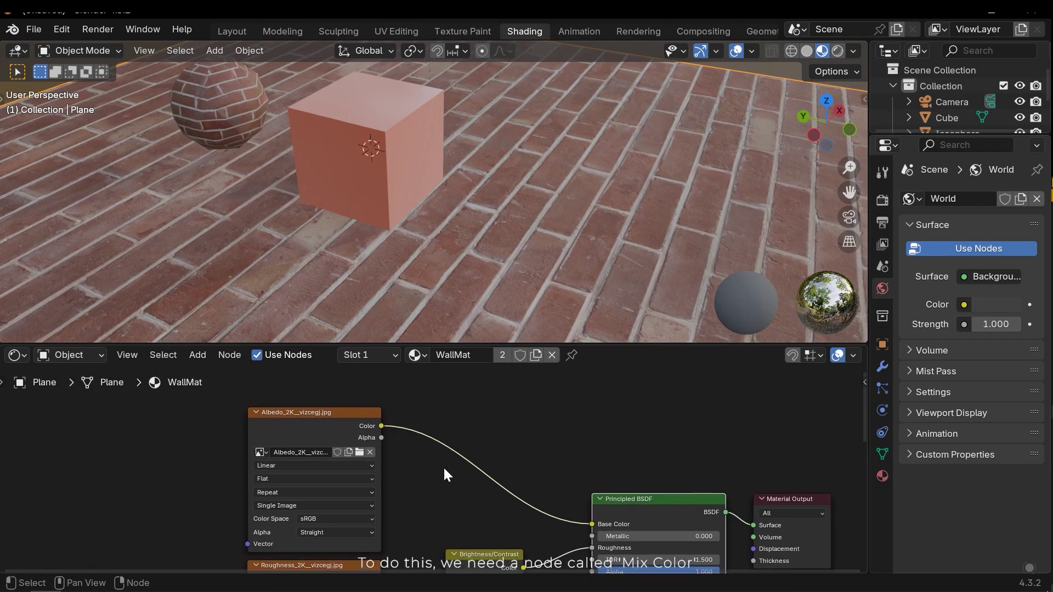
middle_click_drag(477, 285, 449, 329)
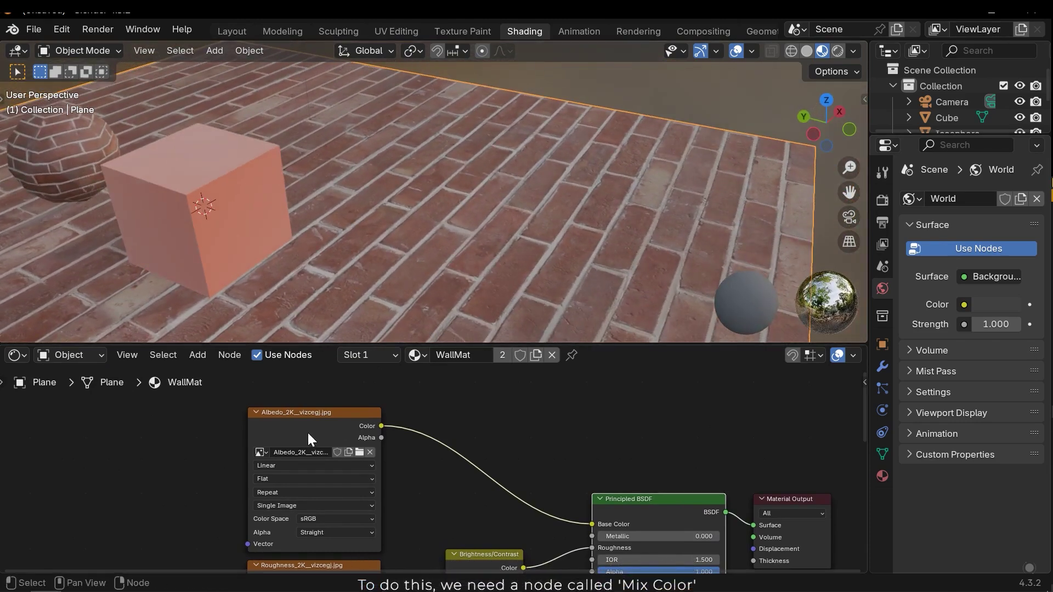
middle_click_drag(455, 442, 443, 446)
key("shift+a")
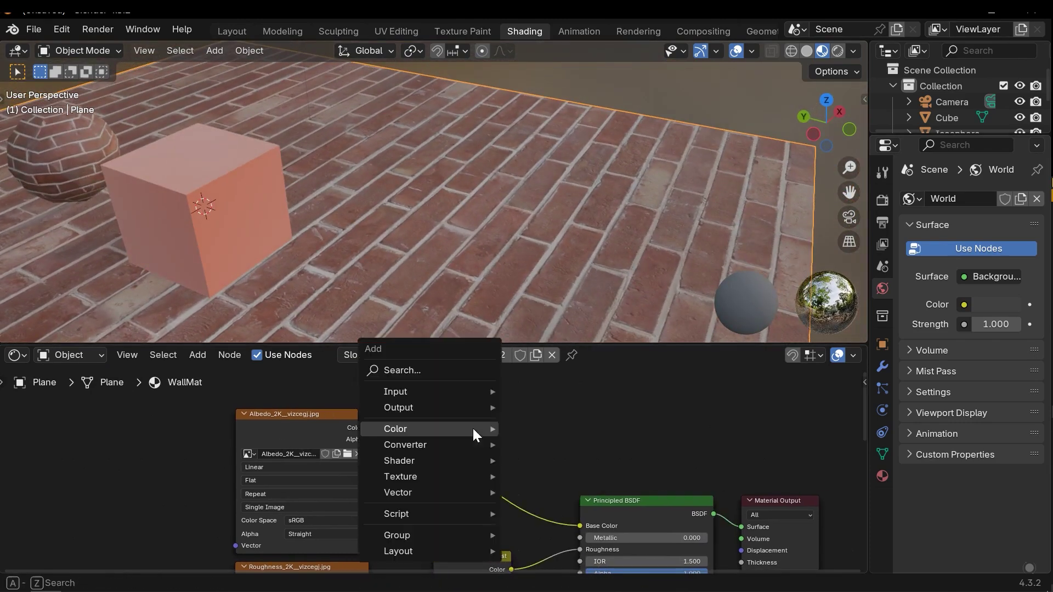
type("mix")
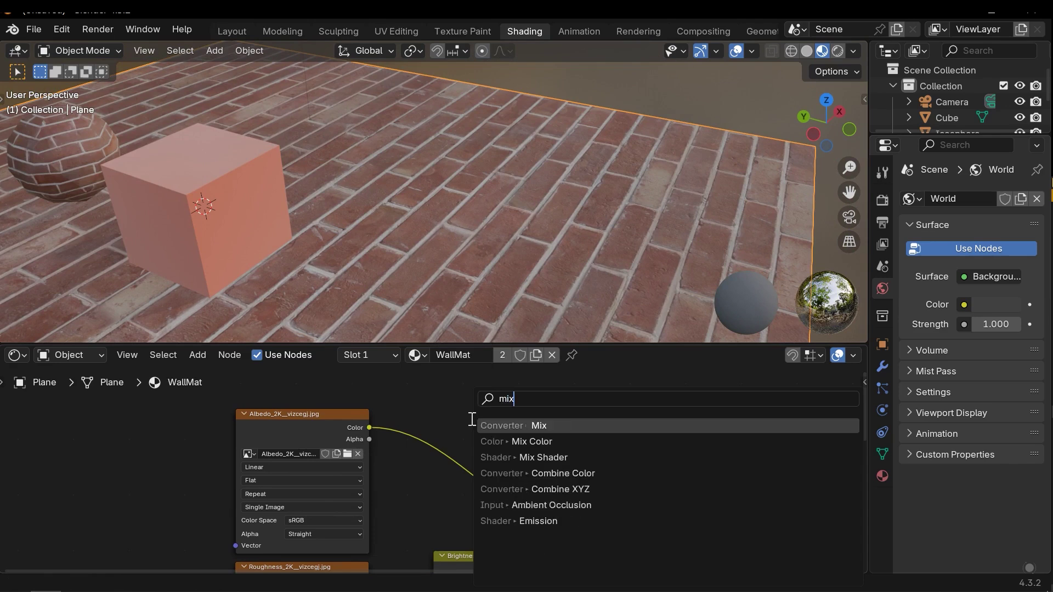
left_click(521, 441)
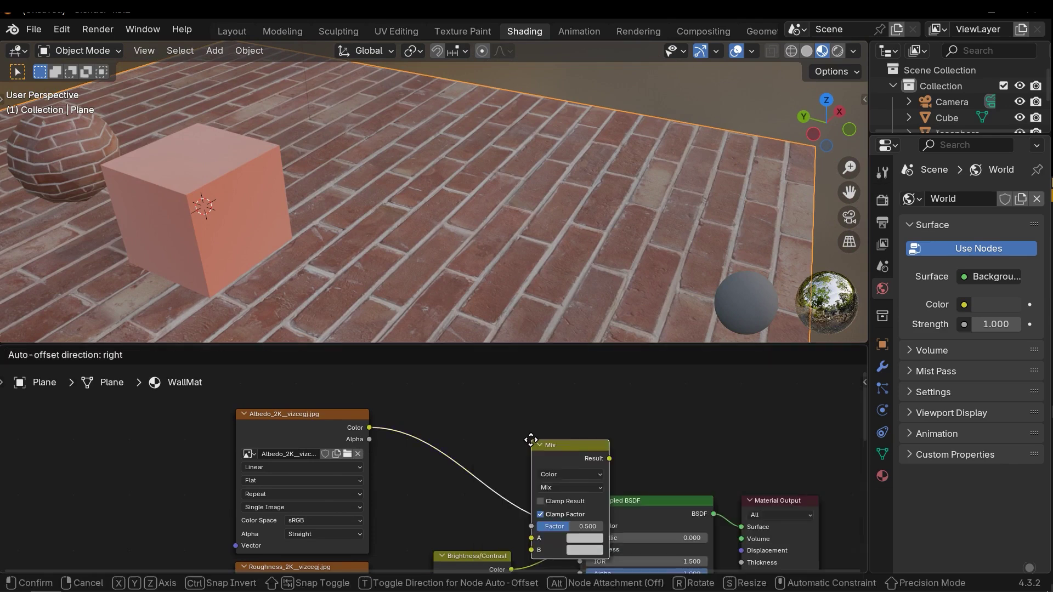
left_click(501, 492)
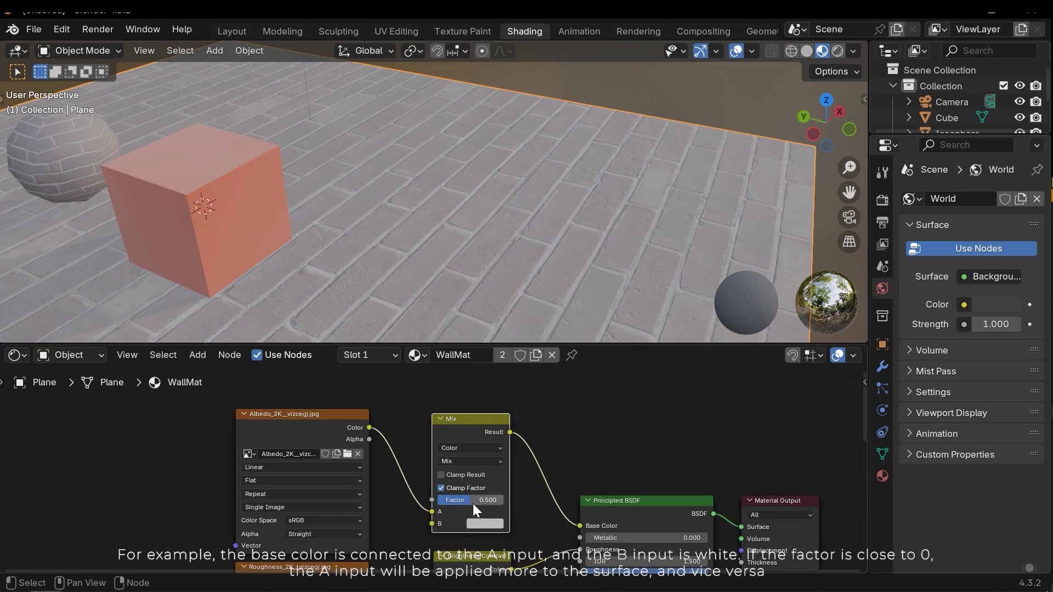
Try a Factor of 1 on the Mix node and undo the change
left_click_drag(469, 503, 503, 500)
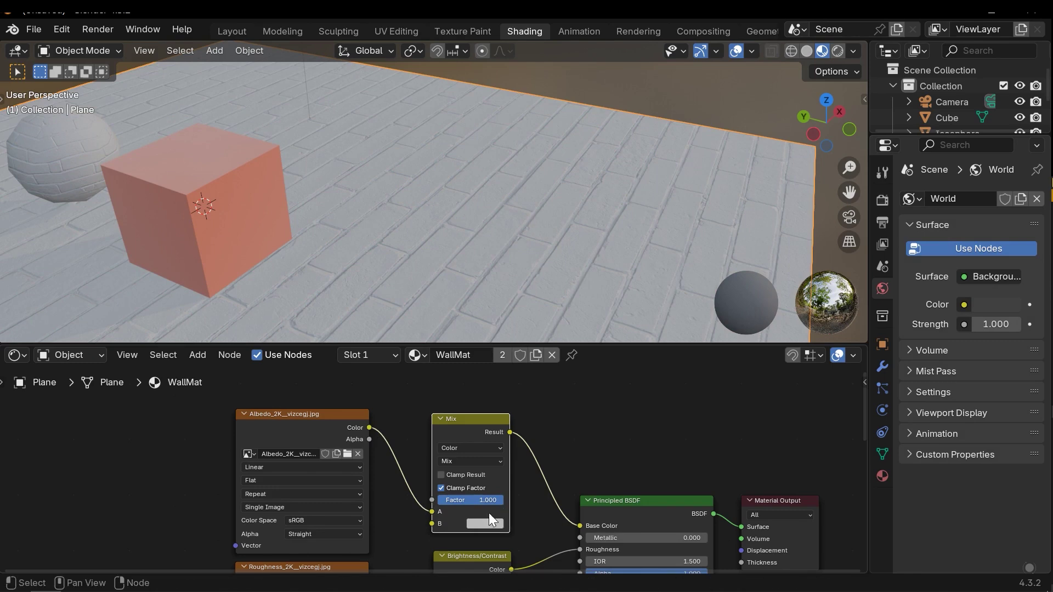
key("ctrl+z")
key("ctrl+z")
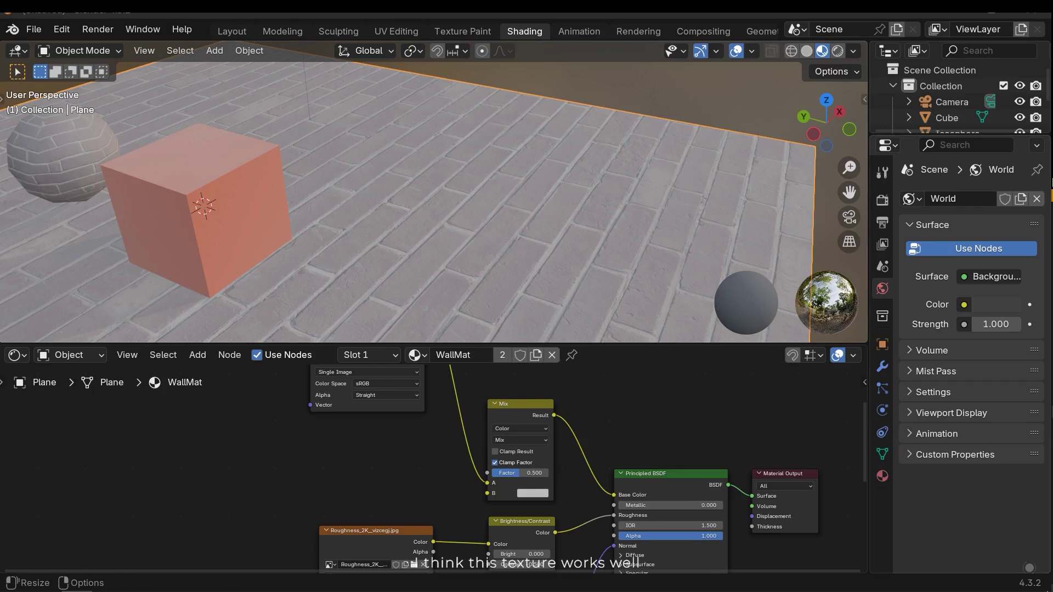
Try the AO_2K texture in the Mix node's B input with a Factor of 0.177, and delete the texture node
left_click_drag(288, 454, 488, 493)
left_click(332, 425)
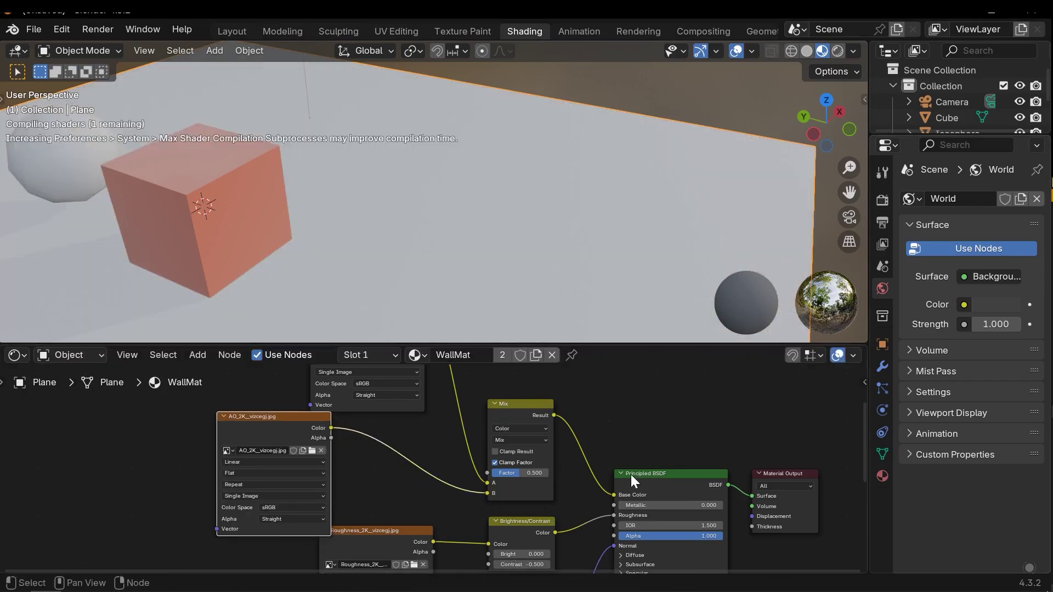
scroll(542, 466, "up", 1)
left_click_drag(538, 469, 514, 473)
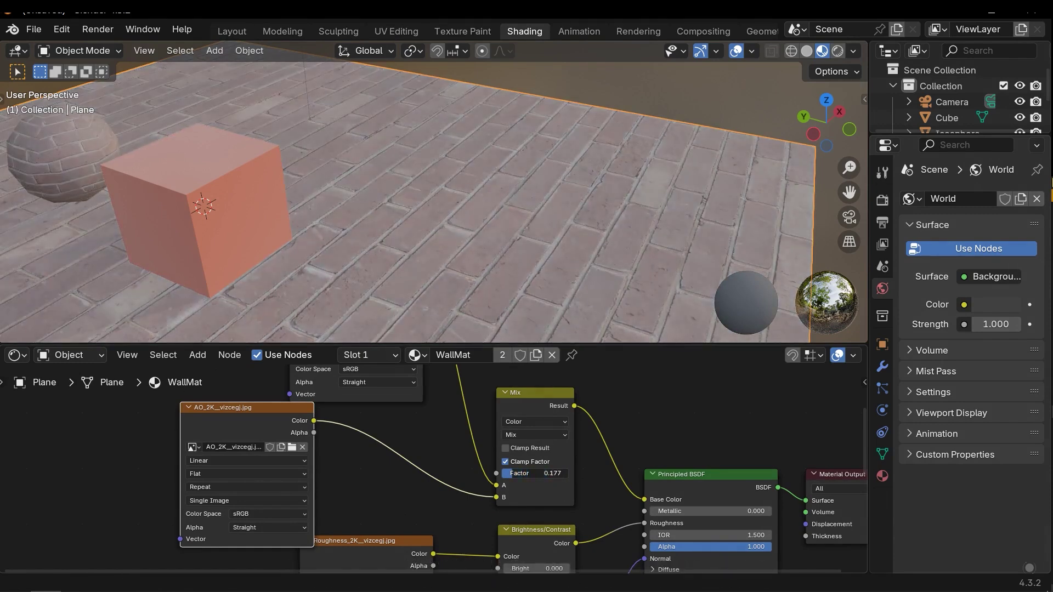
left_click_drag(359, 482, 249, 456)
key("x")
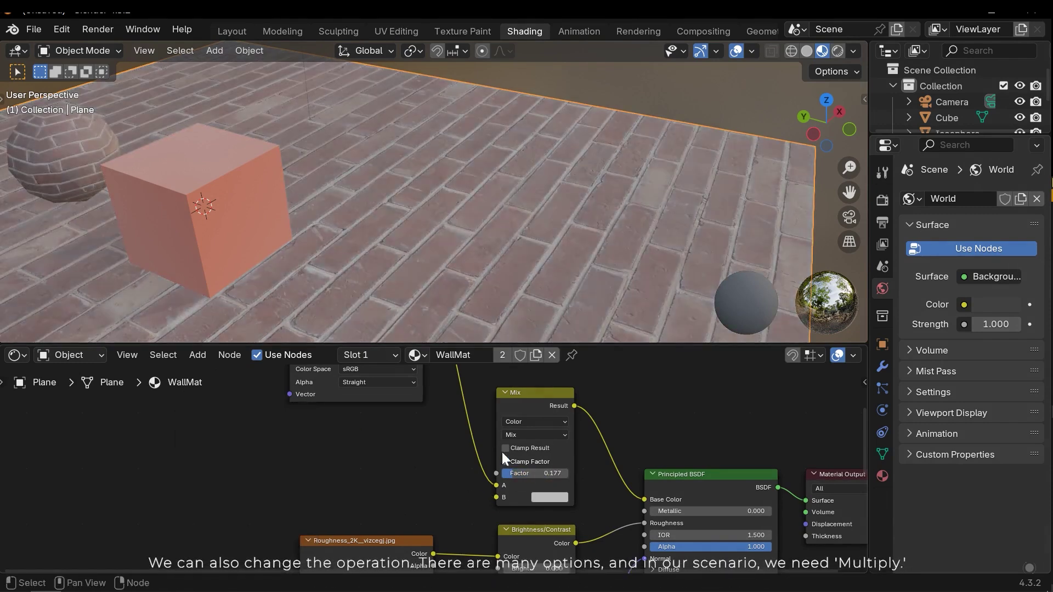
Place the albedo texture node beside the Mix node and change the Mix node's blending mode to Multiply
middle_click_drag(516, 460, 402, 470)
left_click_drag(274, 413, 263, 513)
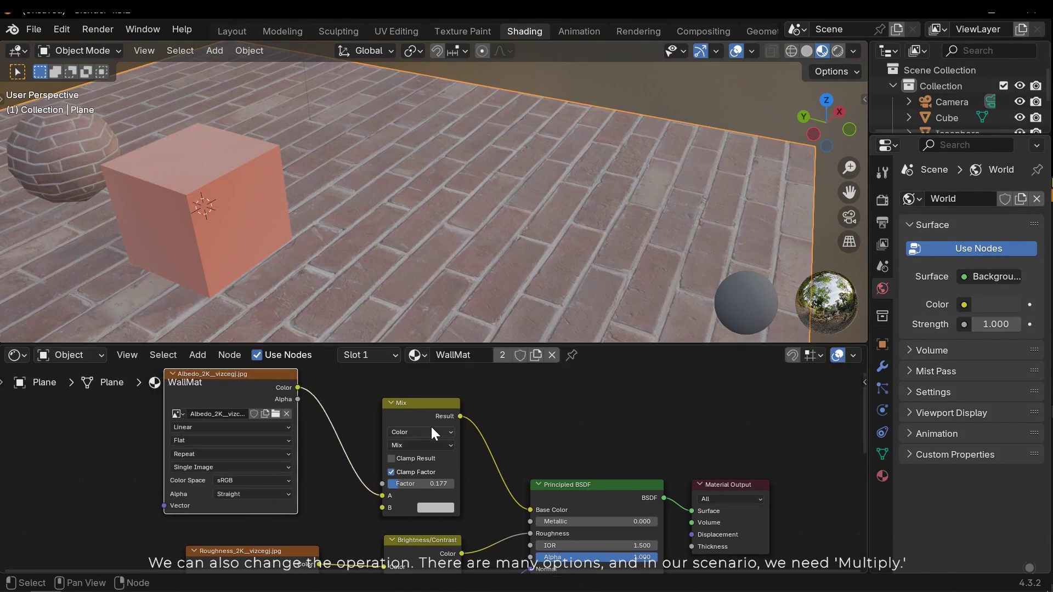
left_click(408, 446)
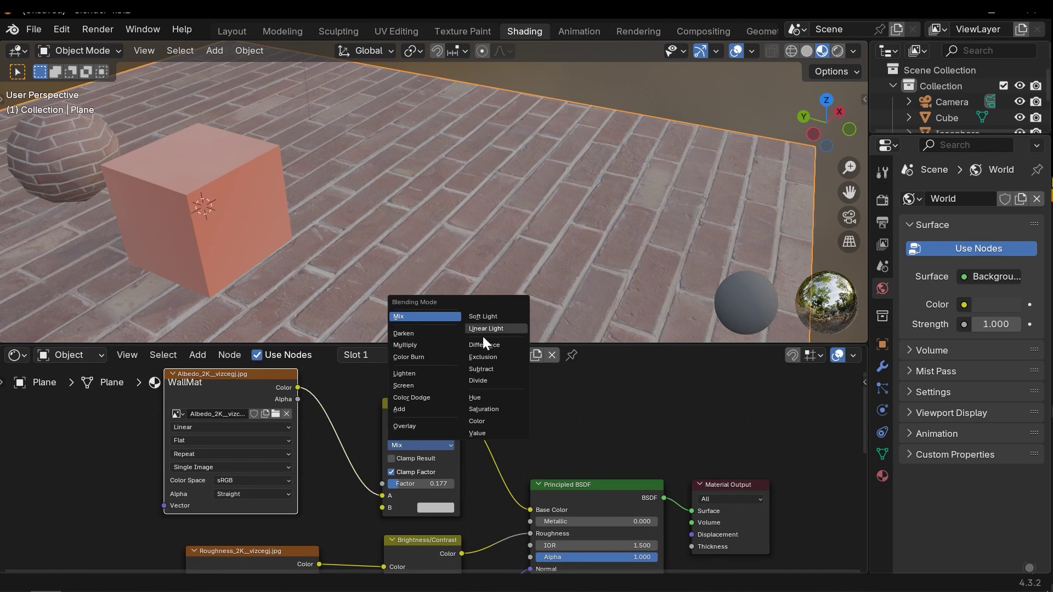
left_click(414, 345)
scroll(431, 480, "up", 1)
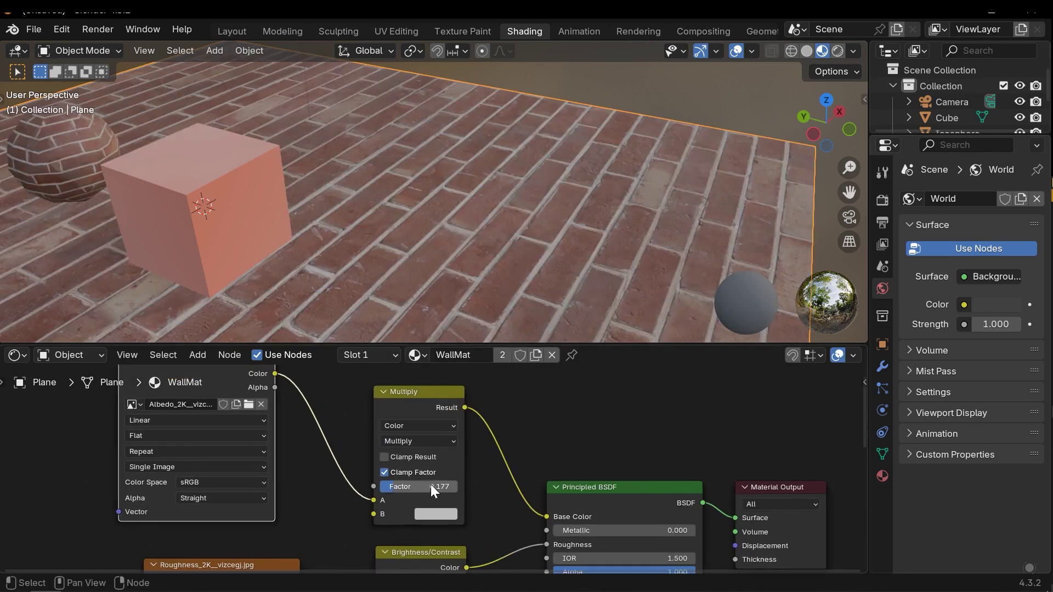
Try a Multiply Factor of 1 with a red B color (#BB1500FF) and inspect the tinted bricks
left_click_drag(406, 488, 459, 487)
middle_click_drag(502, 249, 570, 181)
left_click(445, 517)
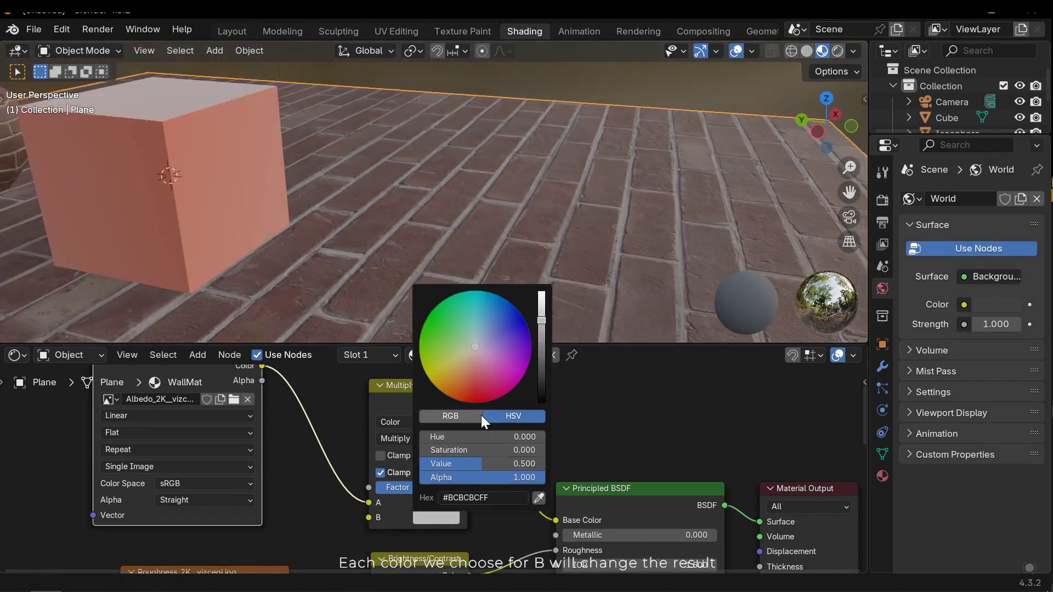
left_click_drag(488, 368, 472, 401)
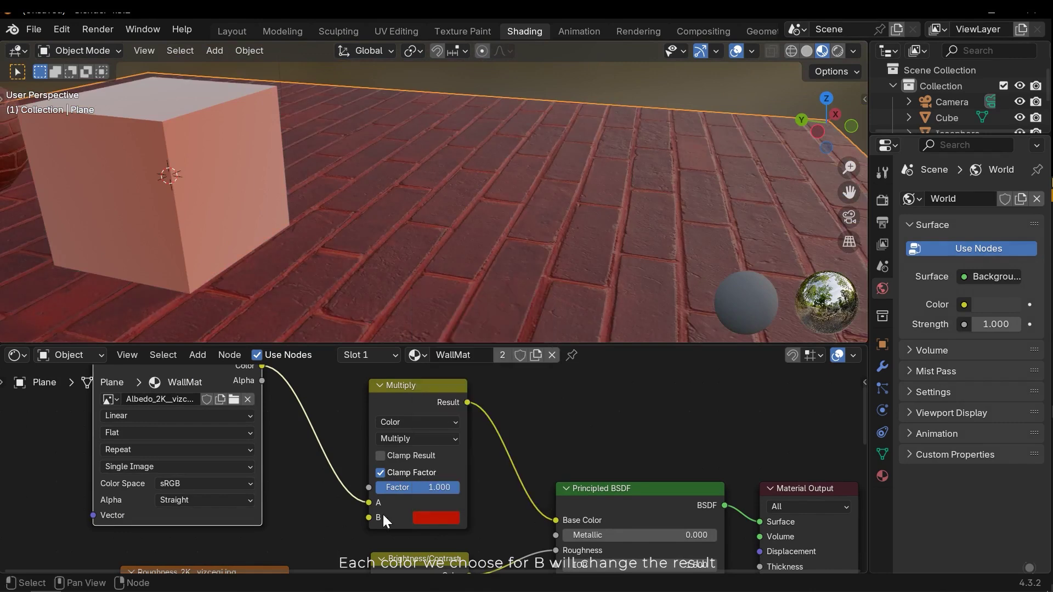
left_click_drag(427, 488, 450, 489)
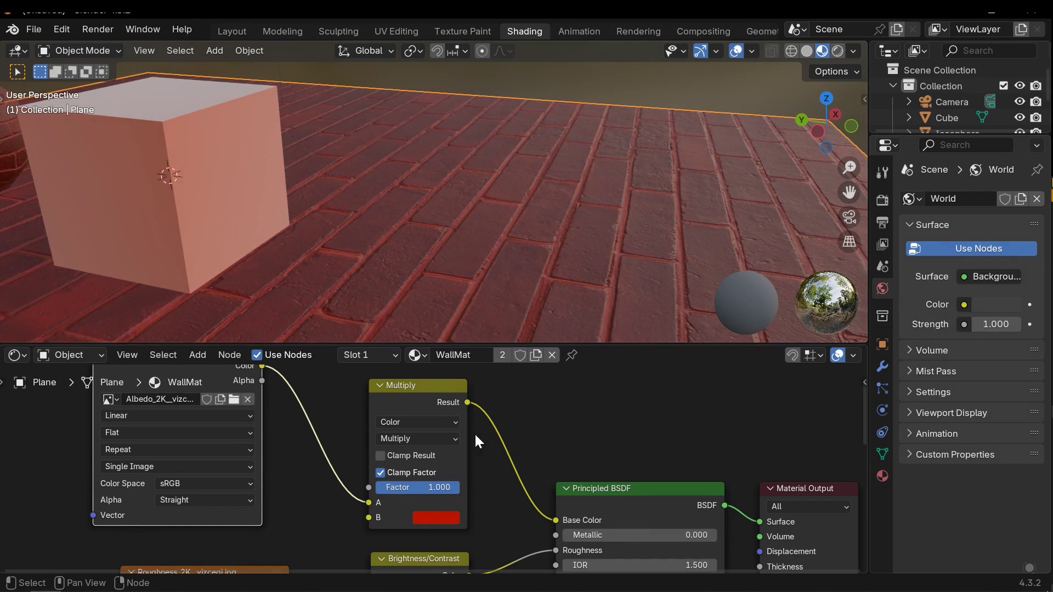
scroll(533, 215, "down", 5)
scroll(521, 221, "up", 4)
Change the Multiply node's B color to a dark brown and set its Factor to 0.376 to darken the bricks moderately
left_click(427, 518)
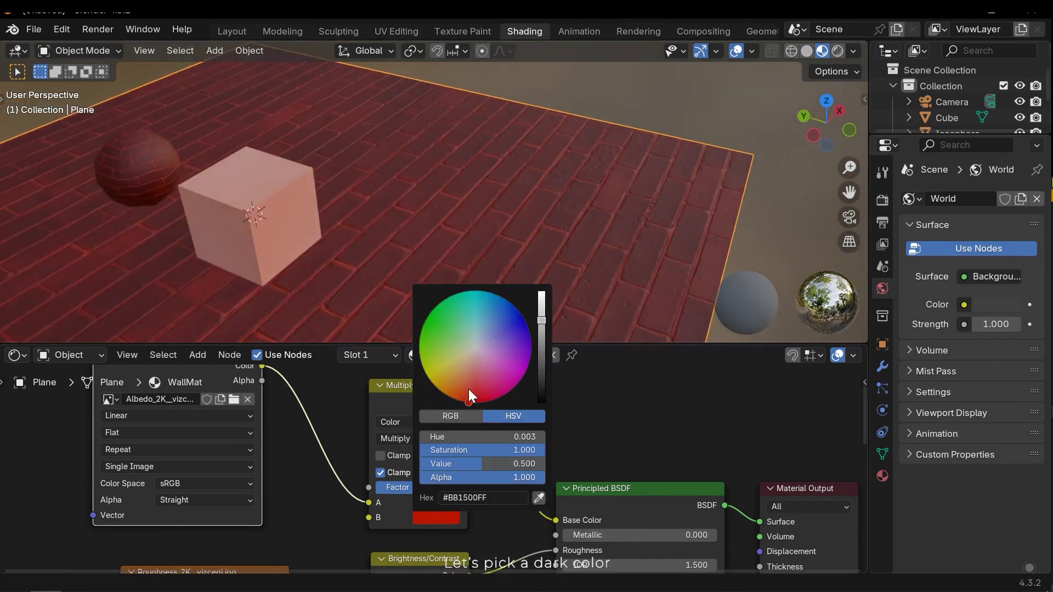
left_click_drag(494, 373, 463, 372)
mouse_move(542, 385)
left_mouse_down()
mouse_move(541, 394)
mouse_move(541, 371)
left_mouse_up()
left_click_drag(439, 487, 406, 488)
middle_click_drag(630, 165, 129, 199)
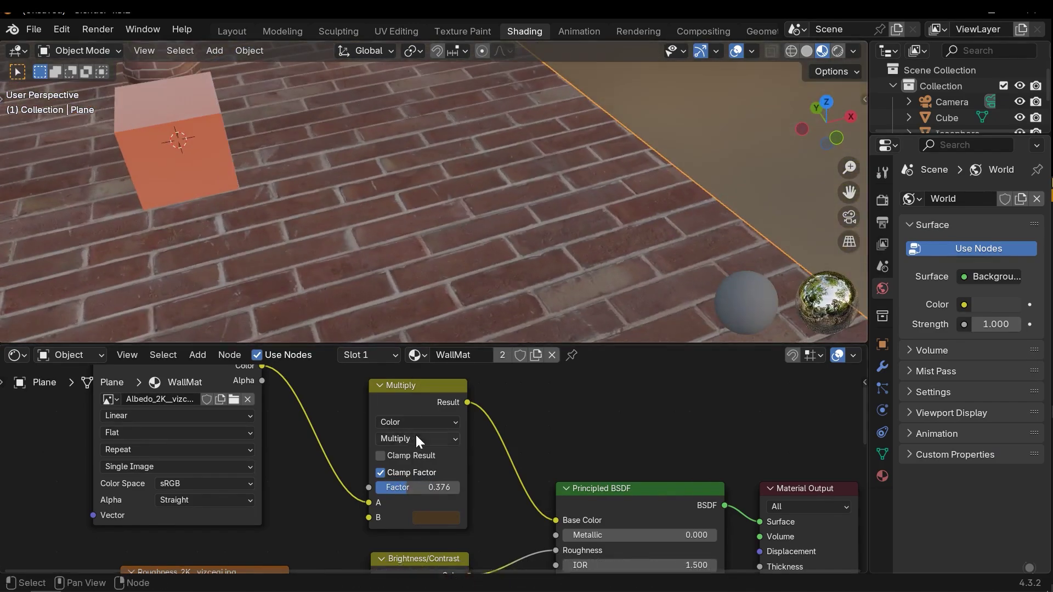
scroll(411, 432, "down", 5)
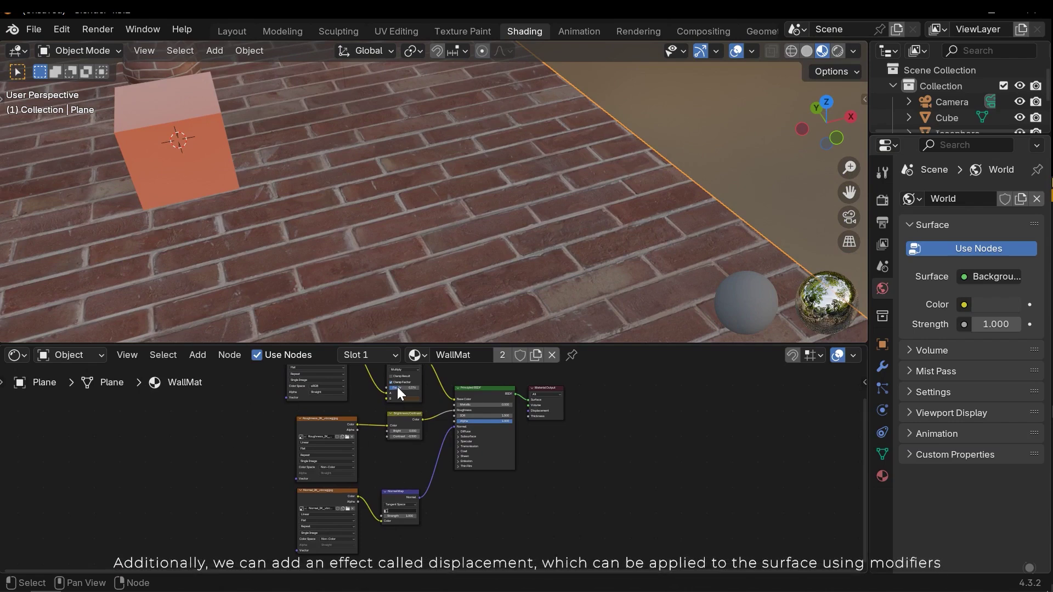
middle_click_drag(517, 427, 539, 469)
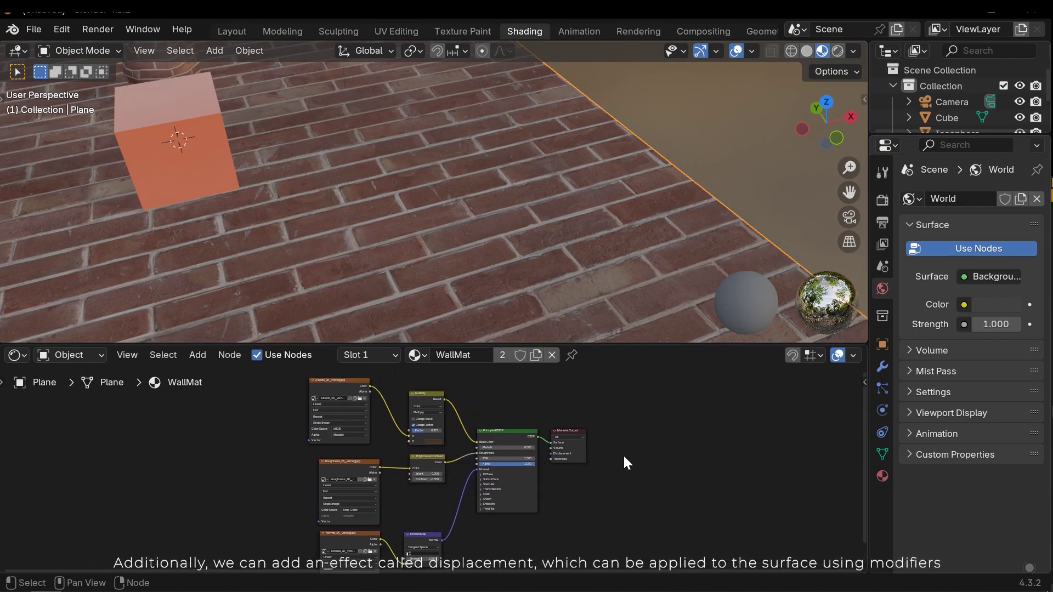
scroll(492, 199, "up", 1)
middle_click_drag(491, 199, 437, 221)
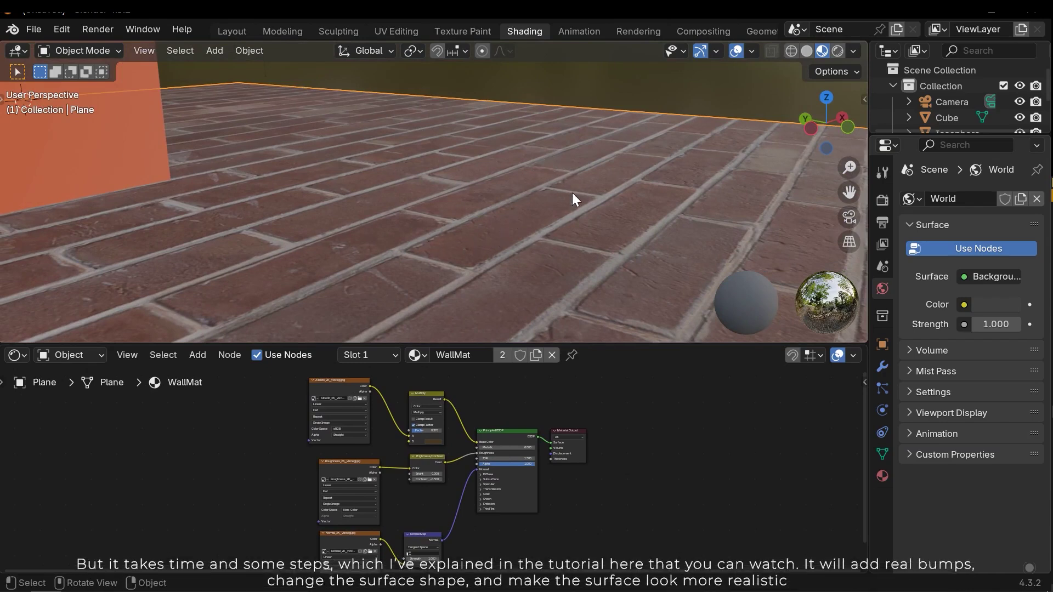
left_click(882, 366)
left_click(959, 199)
left_click(972, 198)
left_click(972, 203)
type("d")
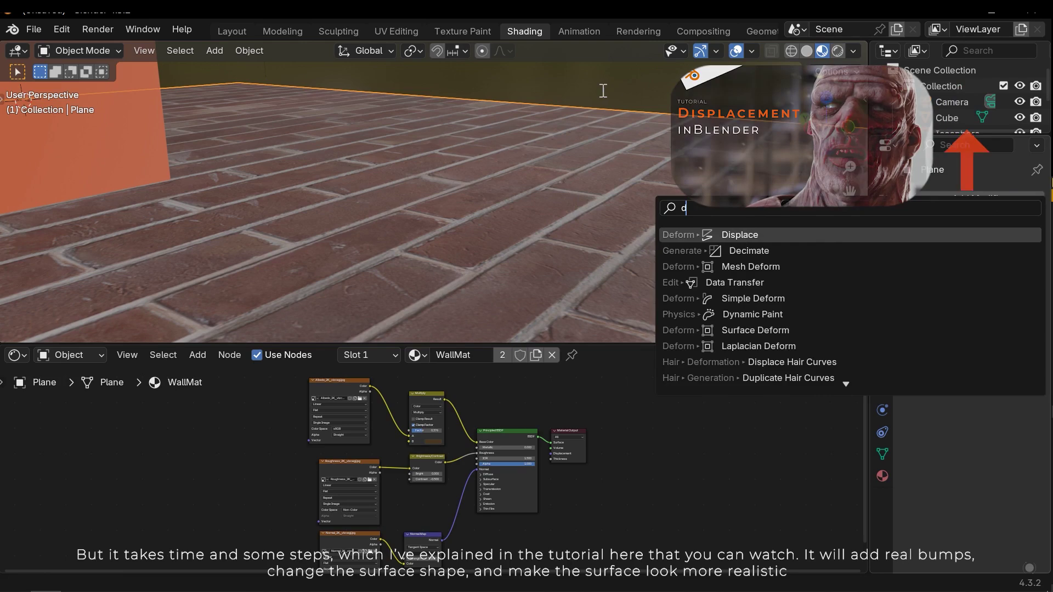
key("Escape")
middle_click_drag(592, 80, 512, 142)
scroll(459, 178, "down", 6)
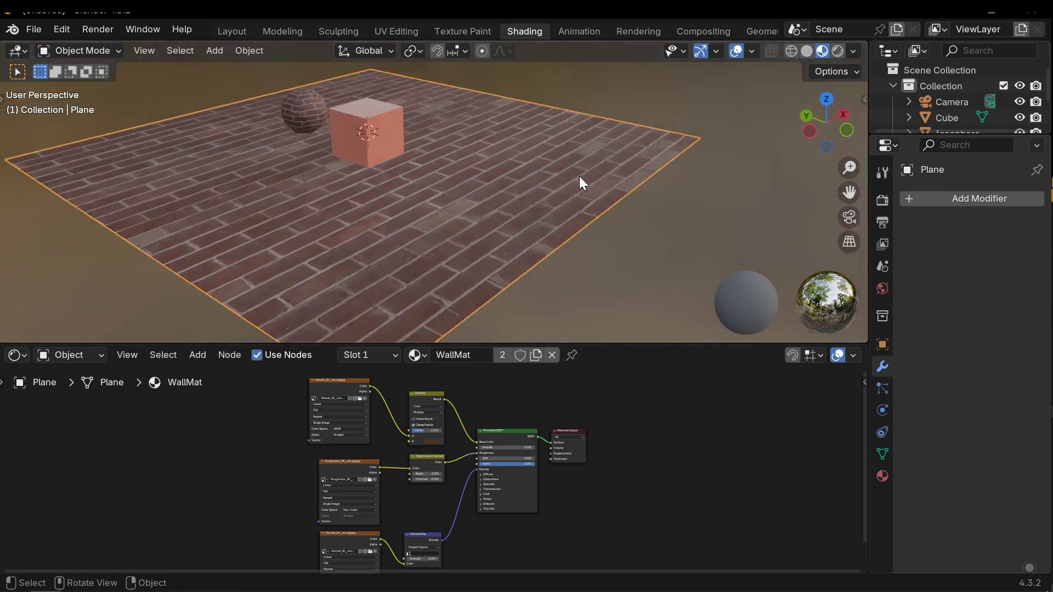
middle_click_drag(581, 176, 538, 216)
scroll(538, 216, "up", 2)
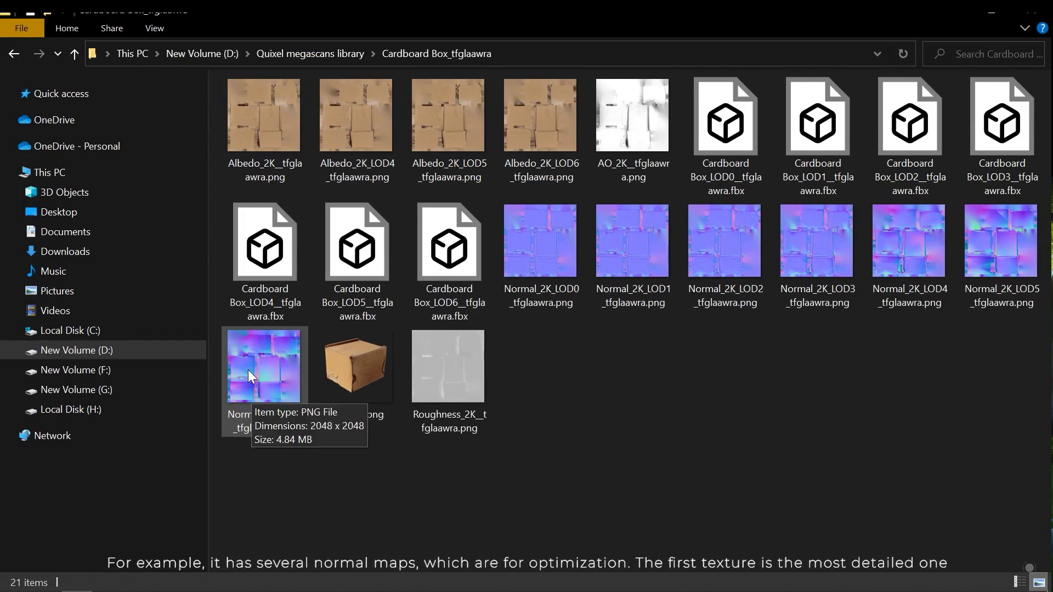
Inspect the cardboard box's Normal_2K_LOD0 and Albedo_2K texture images up close
double_click(552, 226)
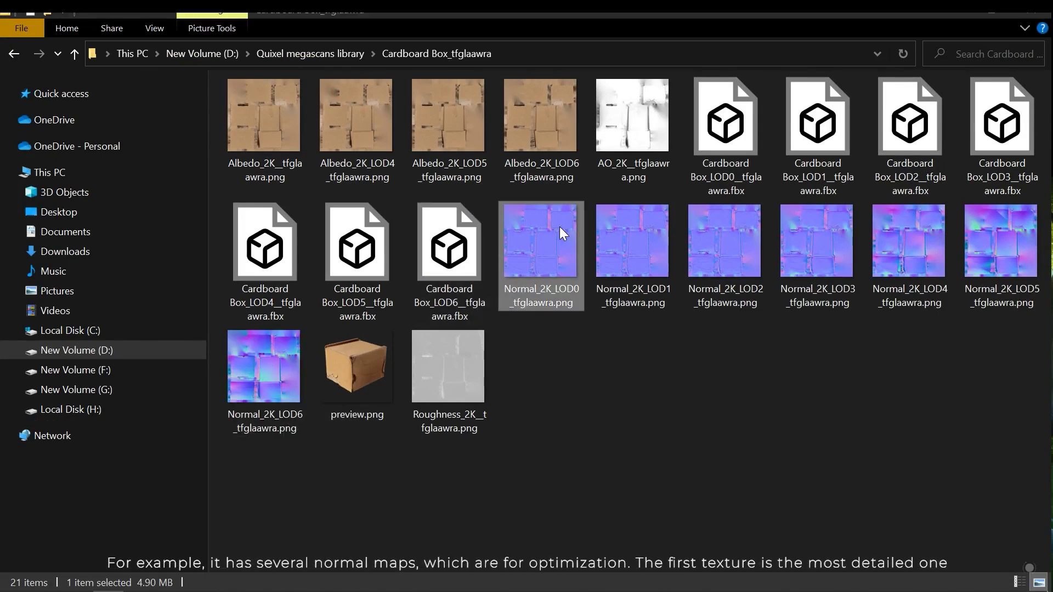
scroll(468, 347, "up", 4)
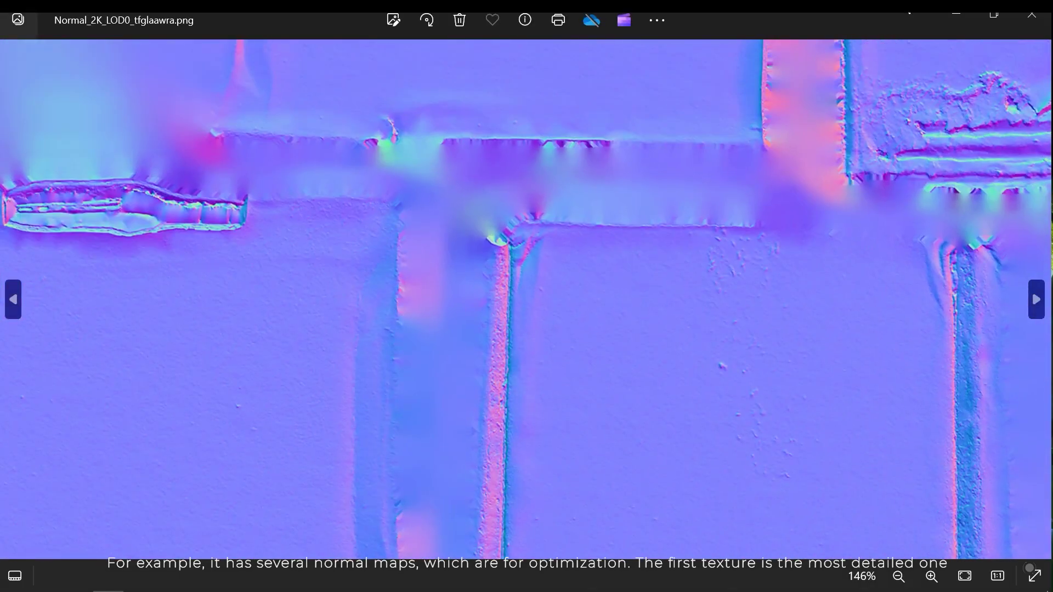
key("Escape")
double_click(268, 108)
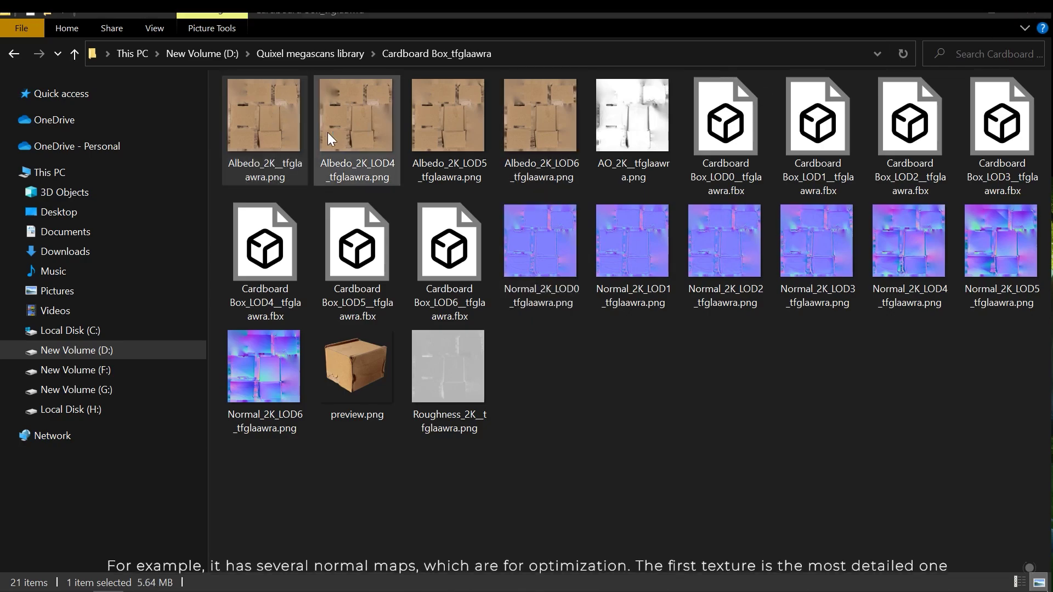
scroll(494, 230, "up", 4)
key("Escape")
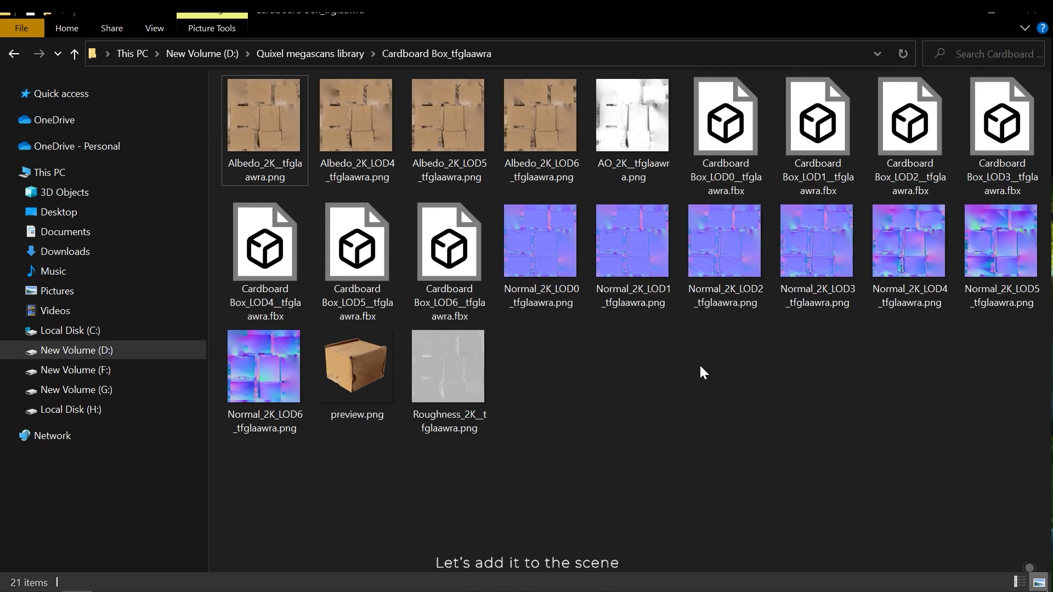
Switch to Blender and import the Cardboard Box_LOD0__tfglaawra.fbx model into the scene
key("alt+Tab")
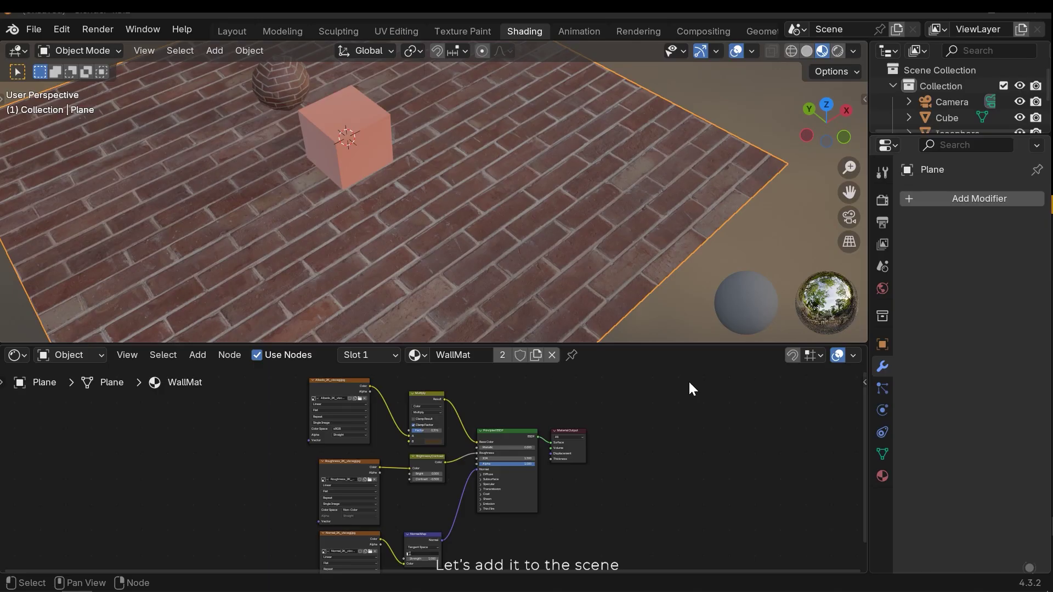
middle_click_drag(583, 201, 551, 206)
left_click(35, 32)
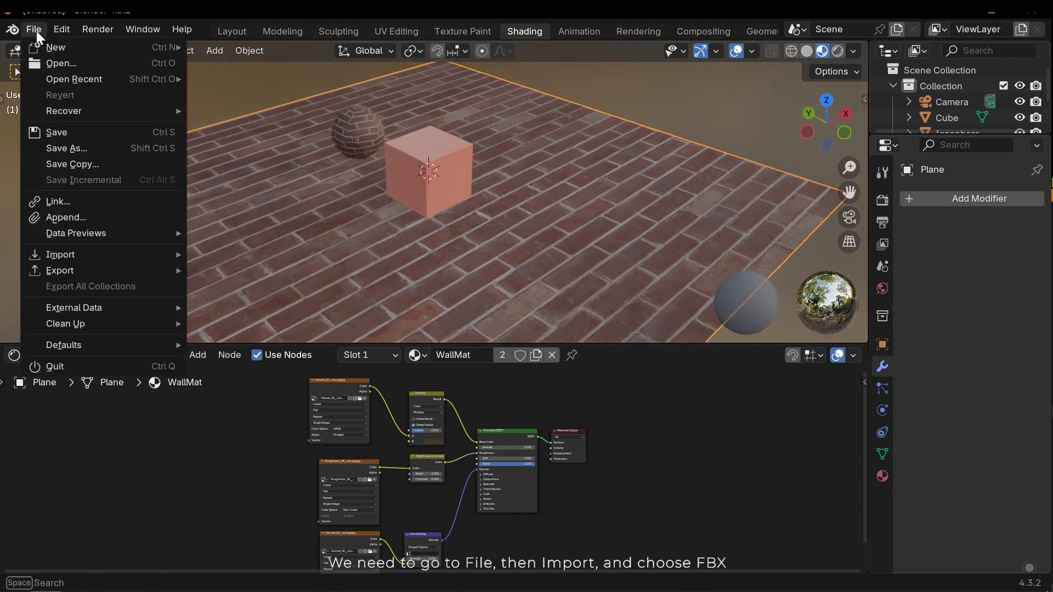
mouse_move(105, 254)
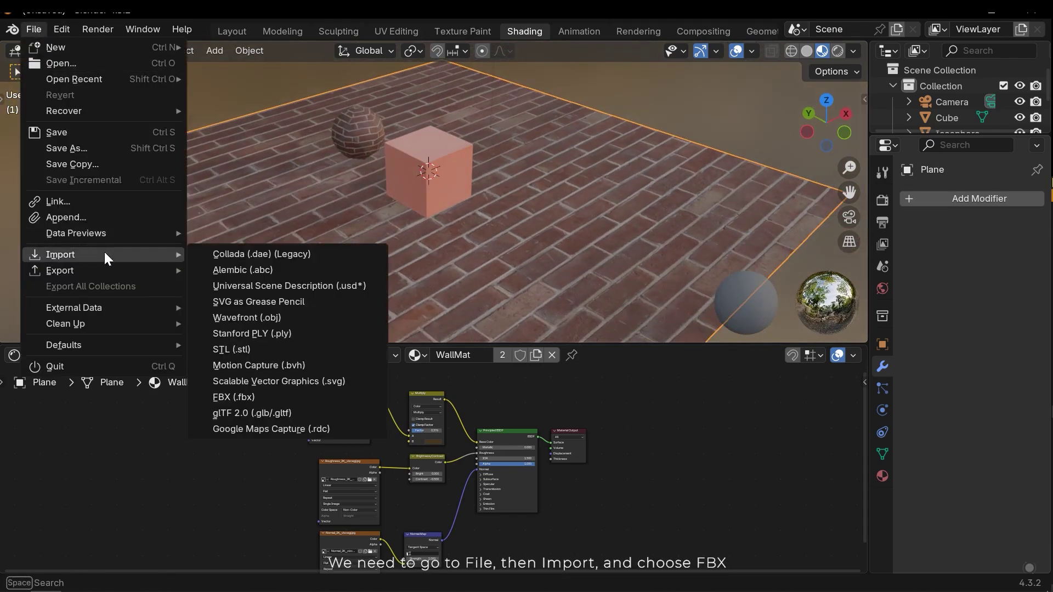
left_click(273, 395)
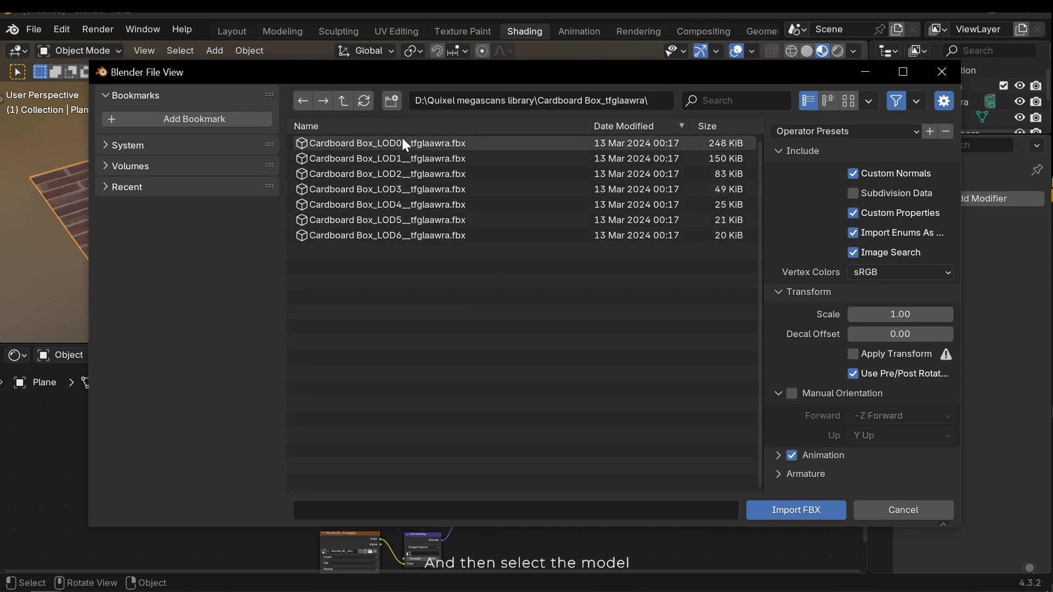
double_click(481, 142)
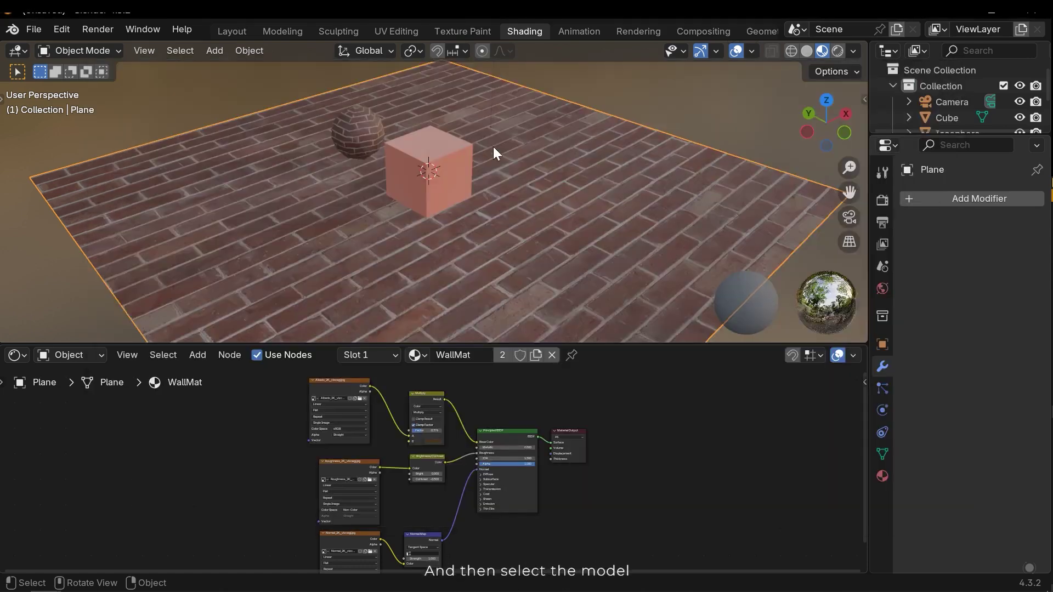
Move the imported box about 3.2 m along negative Y beside the cube and scale it up by about 32.4
mouse_move(545, 204)
middle_mouse_down()
mouse_move(565, 219)
mouse_move(567, 190)
mouse_move(537, 201)
middle_mouse_up()
key("g")
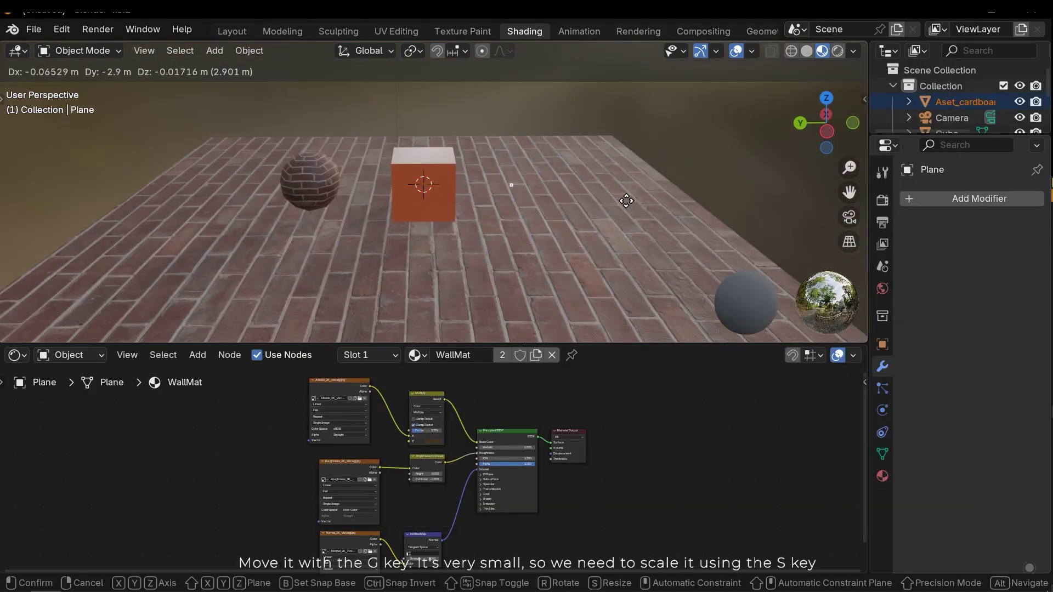
left_click(624, 202)
middle_click_drag(598, 207, 509, 213)
key("s")
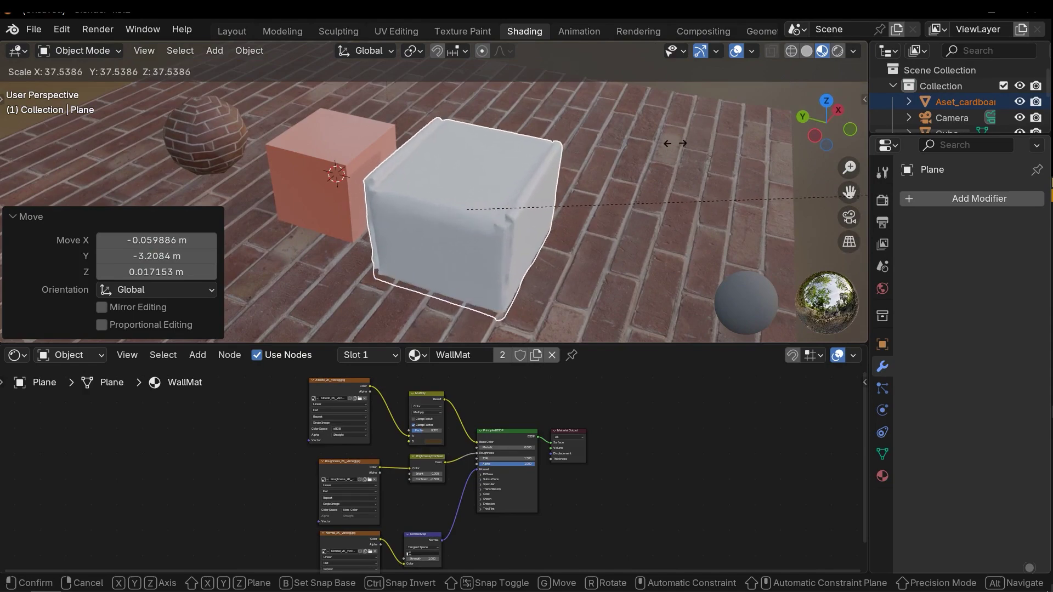
left_click(413, 183)
mouse_move(510, 199)
middle_mouse_down()
mouse_move(531, 203)
mouse_move(567, 182)
mouse_move(534, 201)
mouse_move(520, 178)
mouse_move(472, 185)
mouse_move(514, 189)
middle_mouse_up()
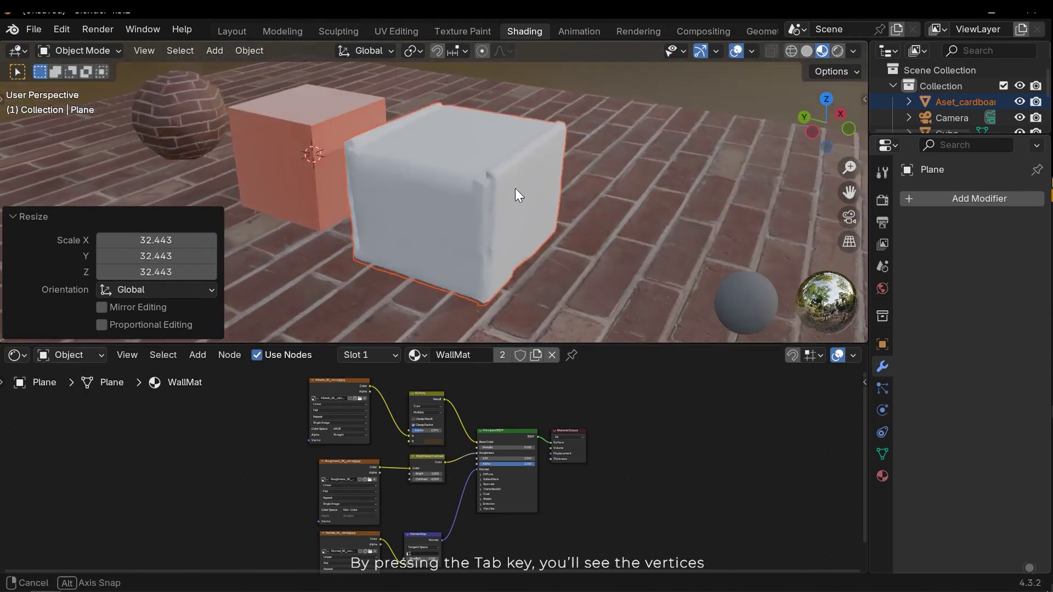
Inspect the cardboard box's mesh vertices in Edit Mode and return to Object Mode
left_click(515, 188)
key("Tab")
scroll(544, 182, "up", 3)
scroll(545, 182, "up", 5)
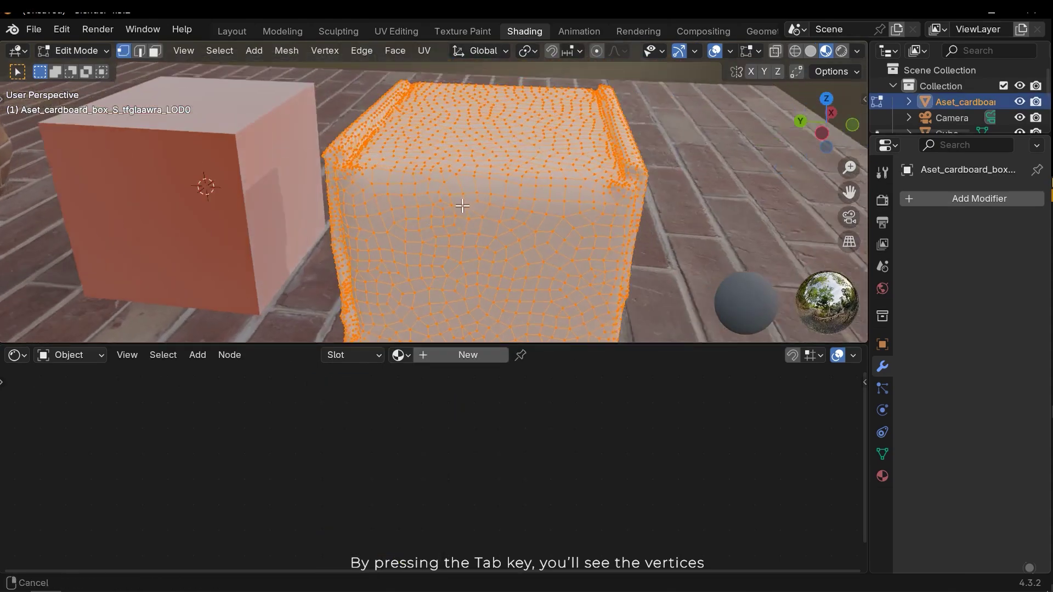
scroll(535, 219, "down", 10)
middle_click_drag(555, 211, 505, 257)
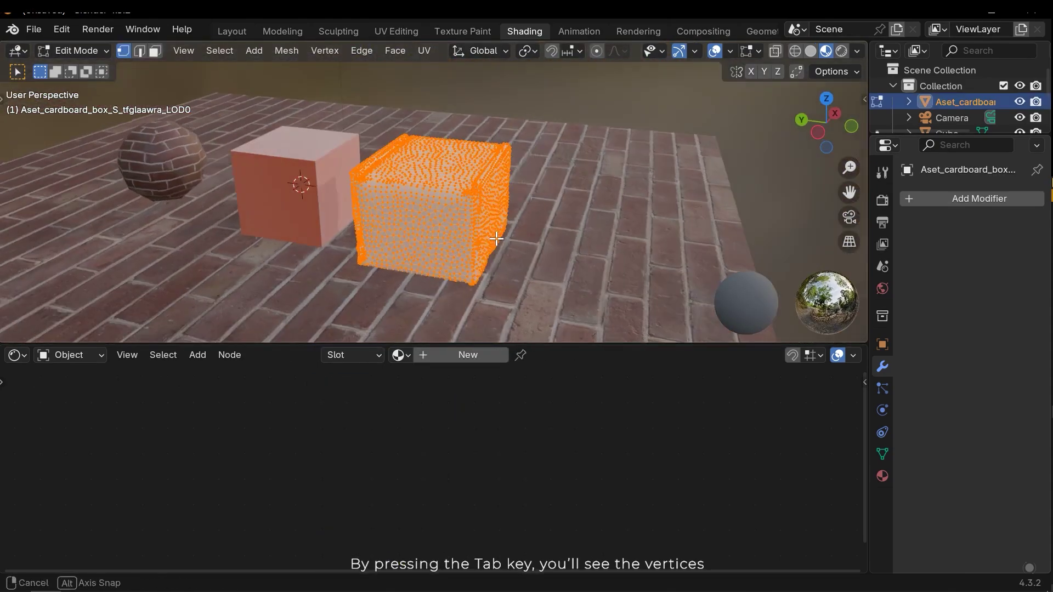
key("Tab")
left_click(541, 71)
Select the cardboard box and create a new material for it
middle_click_drag(513, 161, 542, 160, "shift")
scroll(492, 183, "up", 2)
middle_click_drag(492, 183, 554, 200)
middle_click_drag(510, 189, 451, 212, "shift")
left_click(453, 215)
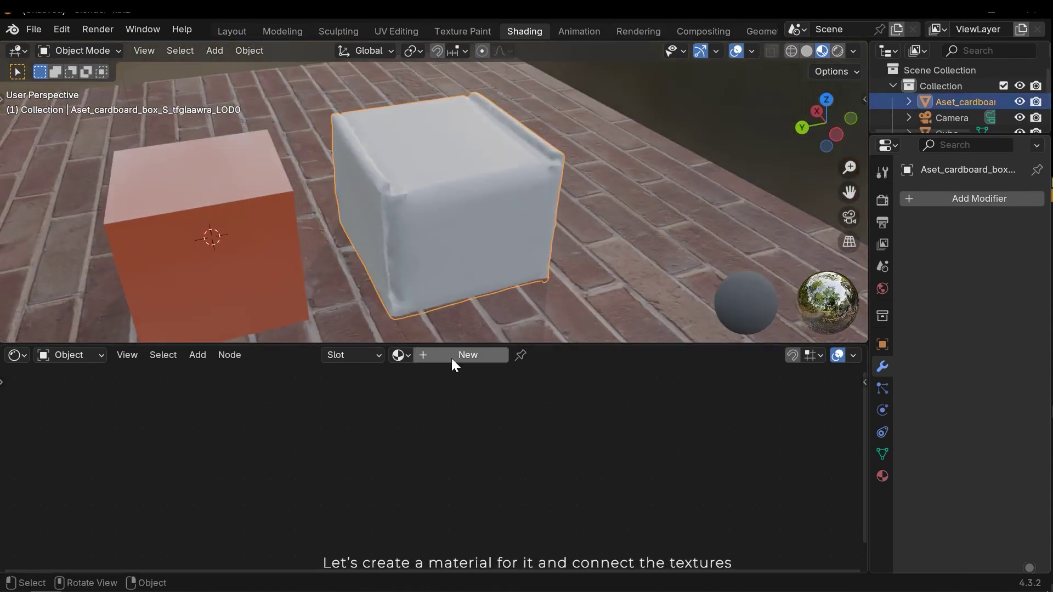
left_click(450, 357)
scroll(447, 425, "up", 2)
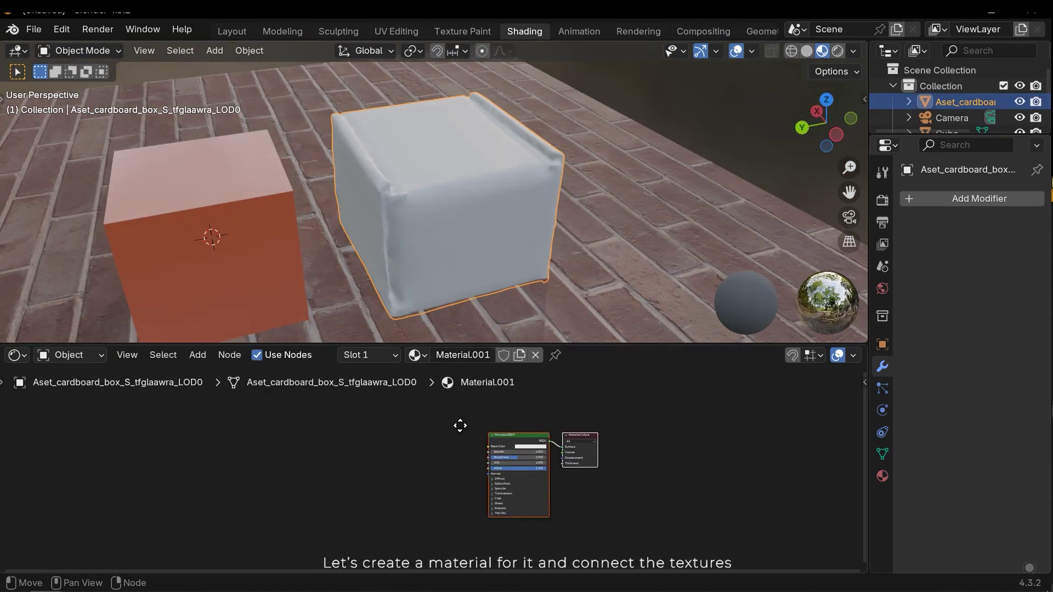
scroll(469, 432, "up", 2)
middle_click_drag(586, 450, 460, 426)
left_click(375, 456)
scroll(422, 444, "up", 2)
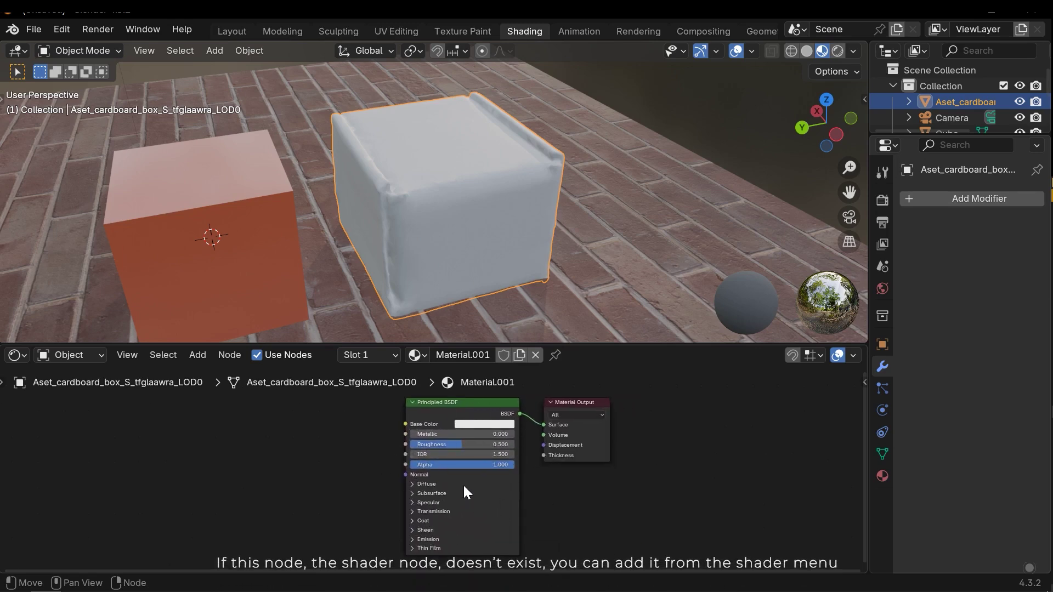
Try deleting the Principled BSDF node from the box's material and undo the deletion
left_click_drag(423, 493, 425, 494)
key("Delete")
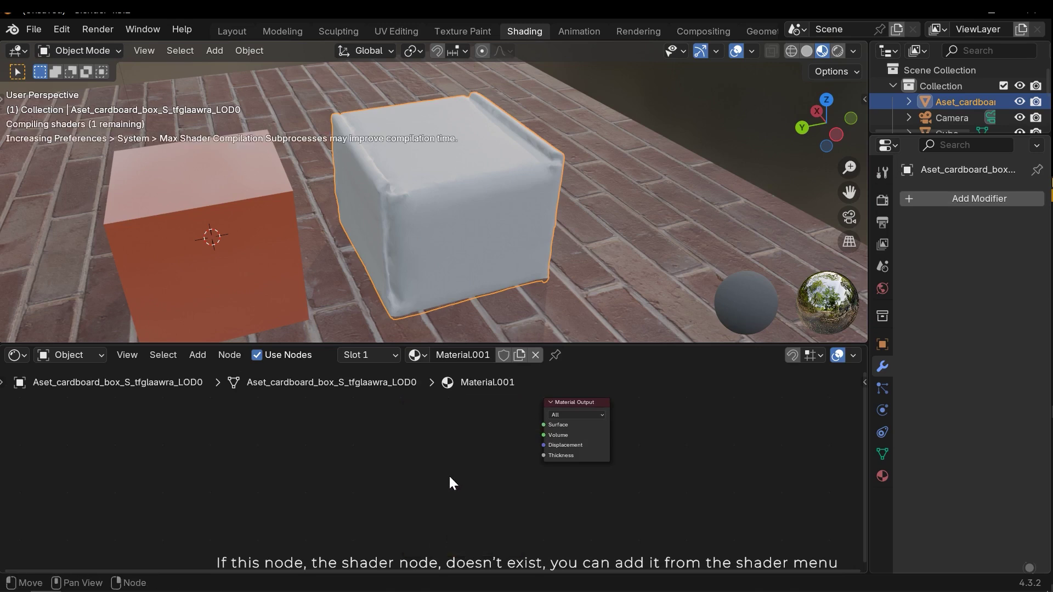
key("ctrl+z")
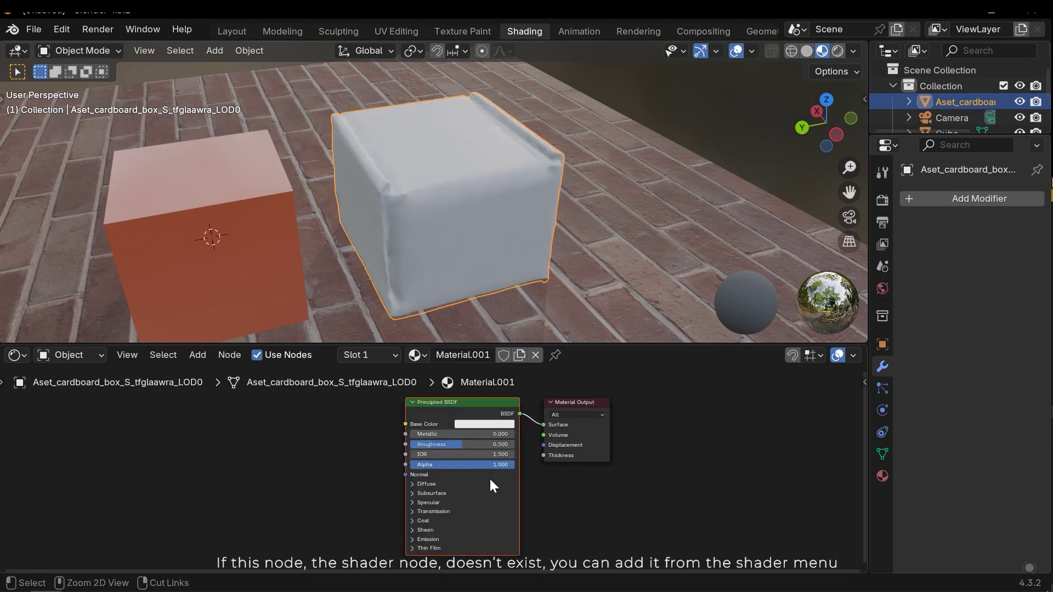
Try adding another Principled BSDF shader node to the box's material and delete it
scroll(492, 494, "down", 3)
key("shift+a")
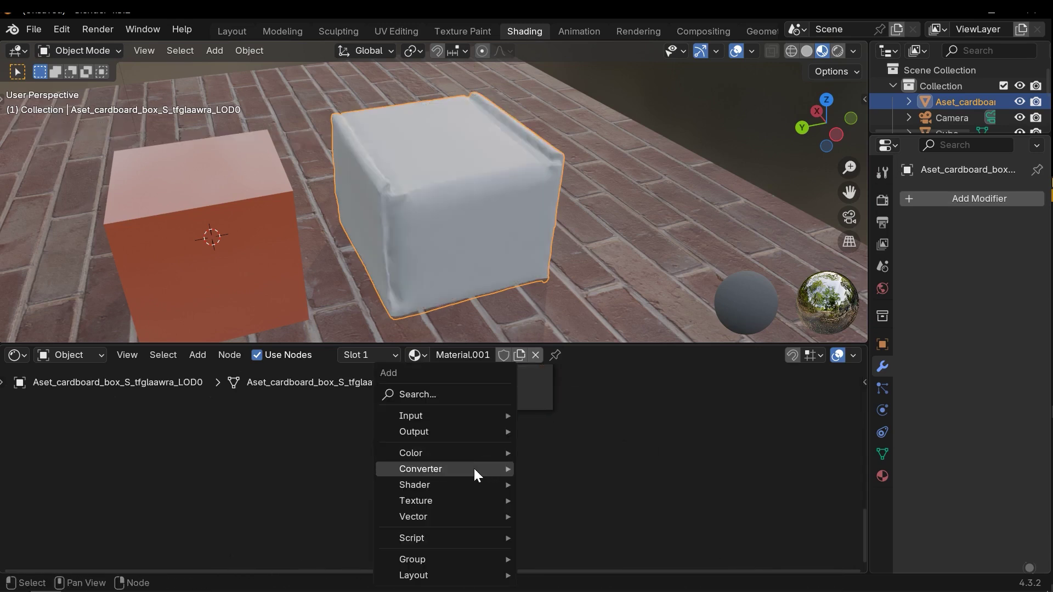
mouse_move(446, 485)
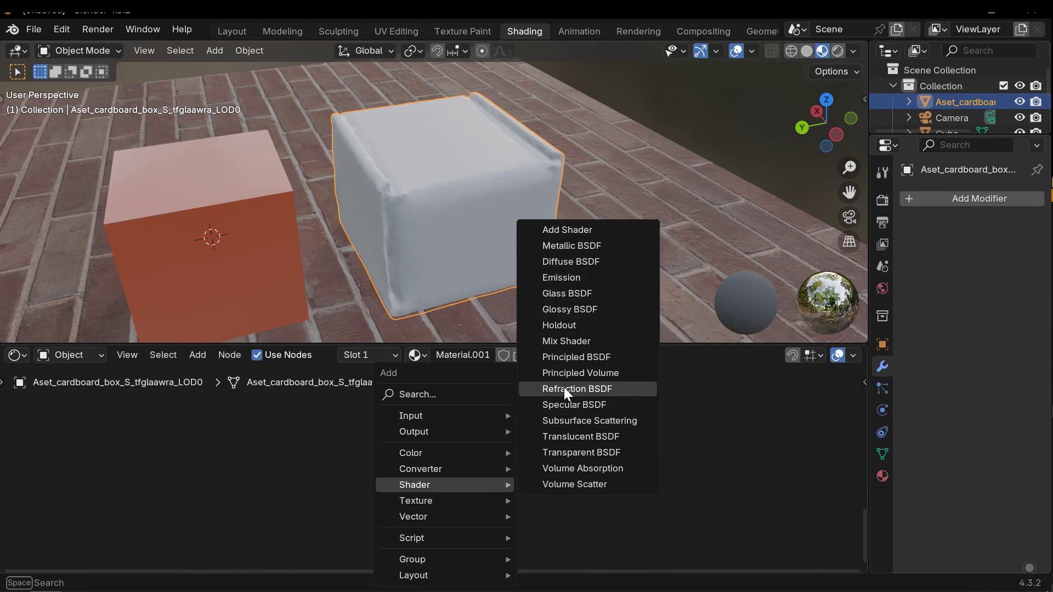
left_click(585, 357)
left_click(302, 455)
left_click_drag(494, 551, 465, 466)
key("x")
Add the box's Albedo_2K texture to the material and connect its Color output to the shader's Base Color
left_click_drag(351, 459, 564, 433)
left_click_drag(308, 456, 469, 408)
middle_click_drag(547, 478, 673, 496)
scroll(674, 496, "up", 1)
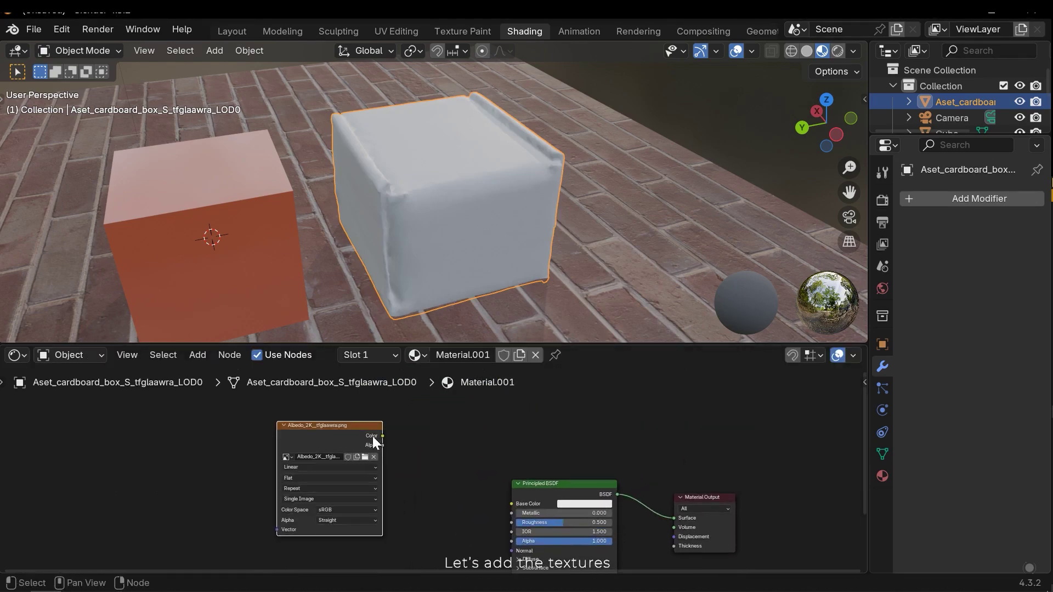
left_click_drag(387, 441, 513, 501)
middle_click_drag(437, 525, 491, 416)
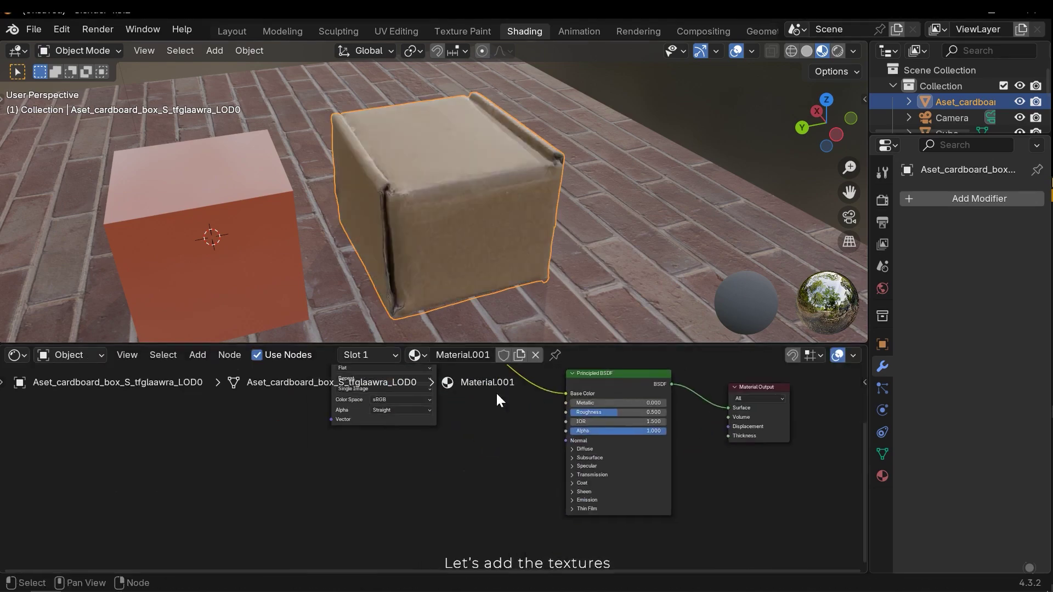
scroll(394, 159, "up", 3)
middle_click_drag(393, 159, 610, 249)
scroll(610, 249, "down", 5)
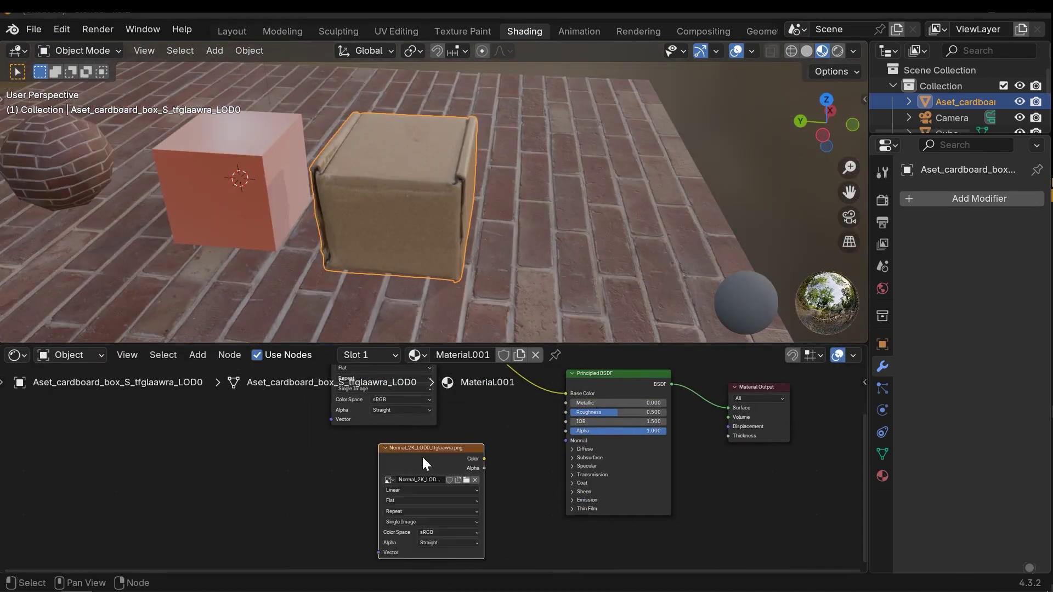
Set the Normal_2K_LOD0 texture's color space to Non-Color and place the node below the albedo texture
left_click_drag(419, 457, 372, 443)
left_click(393, 519)
left_click(472, 473)
middle_click_drag(407, 452, 433, 420)
left_click_drag(433, 419, 402, 517)
scroll(446, 520, "up", 1)
middle_click_drag(447, 520, 437, 470)
Add a Normal Map node and connect the normal texture through it to the Principled BSDF's Normal input
key("shift+a")
type("no")
left_click(506, 443)
left_click(459, 454)
left_click_drag(421, 461, 459, 515)
middle_click_drag(617, 453, 583, 488)
left_click_drag(495, 506, 556, 459)
Connect the Roughness_2K texture's Color output to the shader's Roughness input and set its color space to Non-Color
left_click_drag(269, 452, 558, 429)
left_click(232, 503)
left_click(301, 451)
Switch the 3D viewport to Rendered shading and inspect the textured cardboard box from several sides
scroll(559, 241, "up", 5)
mouse_move(548, 230)
middle_mouse_down()
mouse_move(512, 192)
mouse_move(541, 202)
mouse_move(485, 184)
mouse_move(462, 195)
mouse_move(728, 202)
middle_mouse_up()
left_click(838, 51)
mouse_move(534, 170)
middle_mouse_down()
mouse_move(349, 213)
mouse_move(377, 238)
mouse_move(338, 192)
mouse_move(333, 168)
mouse_move(378, 170)
middle_mouse_up()
scroll(351, 213, "up", 3)
scroll(333, 167, "down", 3)
scroll(577, 431, "up", 3)
Examine the Principled BSDF's other inputs, expanding and collapsing its Emission section, and view the whole rendered scene
middle_click_drag(576, 430, 479, 428)
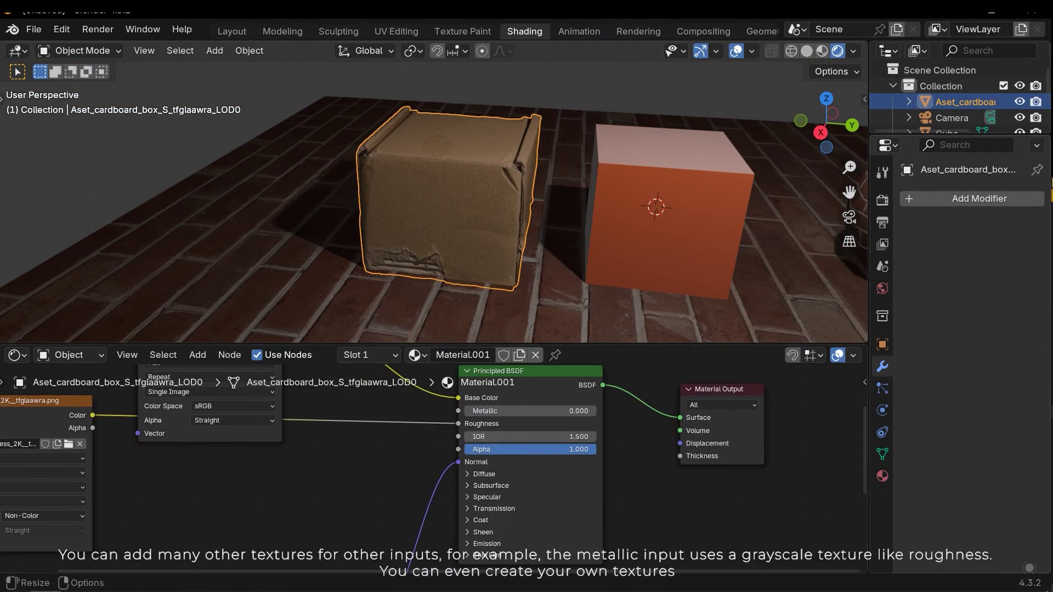
middle_click_drag(623, 524, 647, 439)
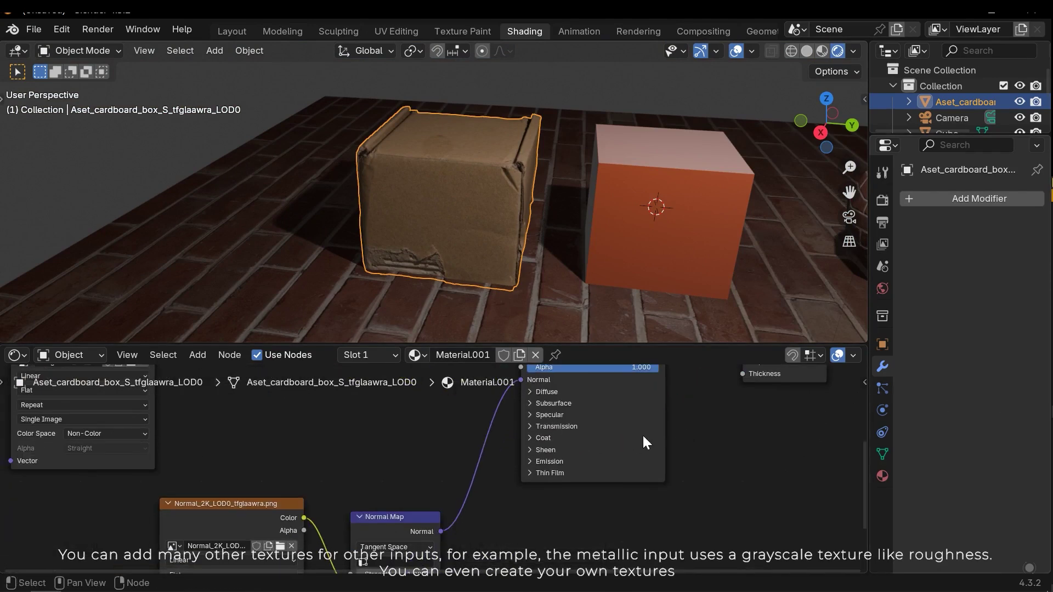
left_click(549, 462)
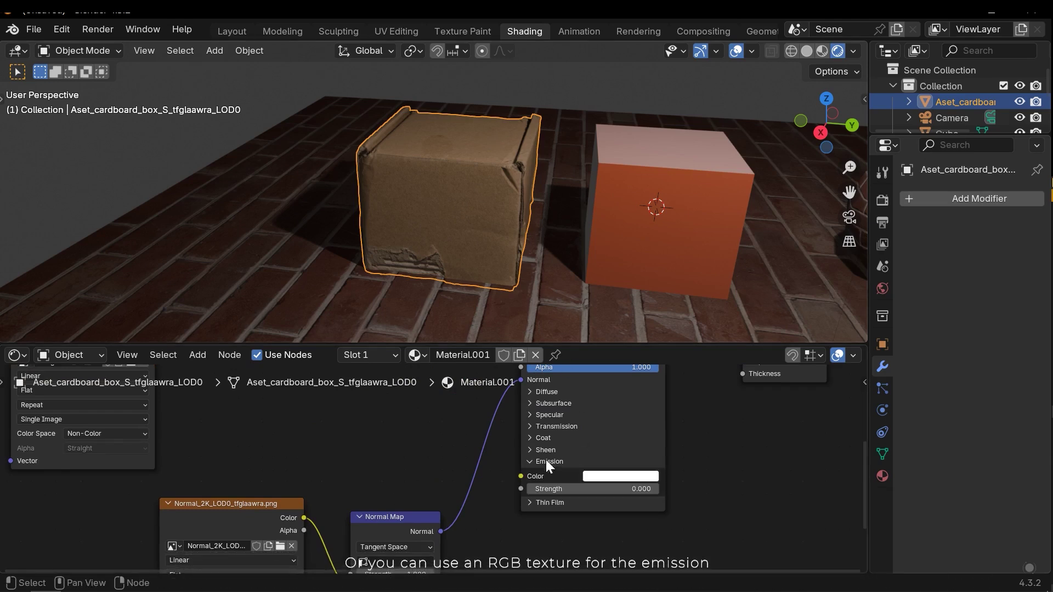
left_click(550, 462)
middle_click_drag(682, 443, 699, 474)
scroll(449, 197, "down", 4)
middle_click_drag(449, 200, 663, 219)
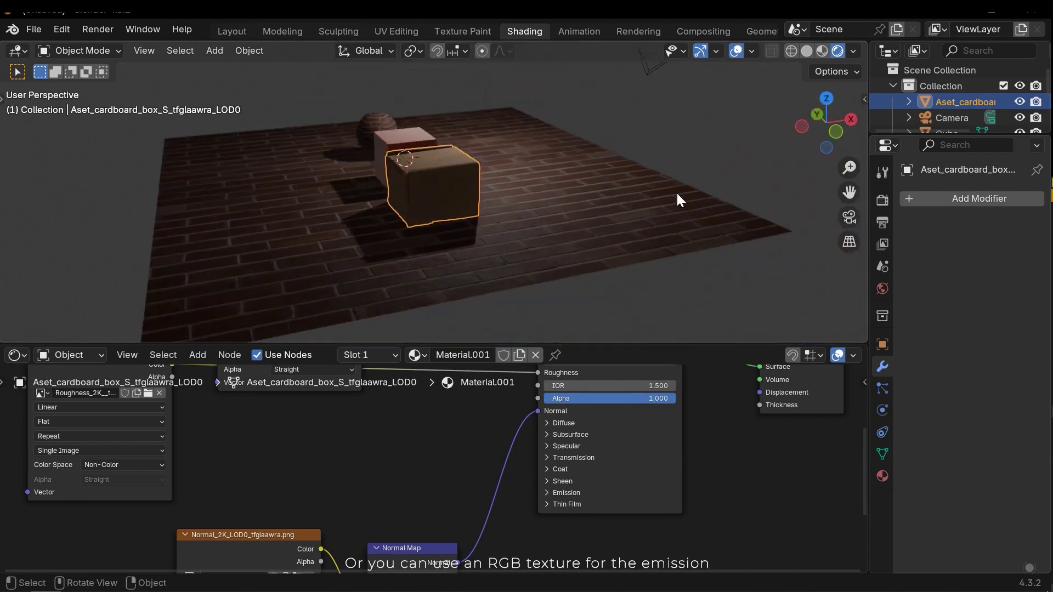
middle_click_drag(480, 172, 619, 166)
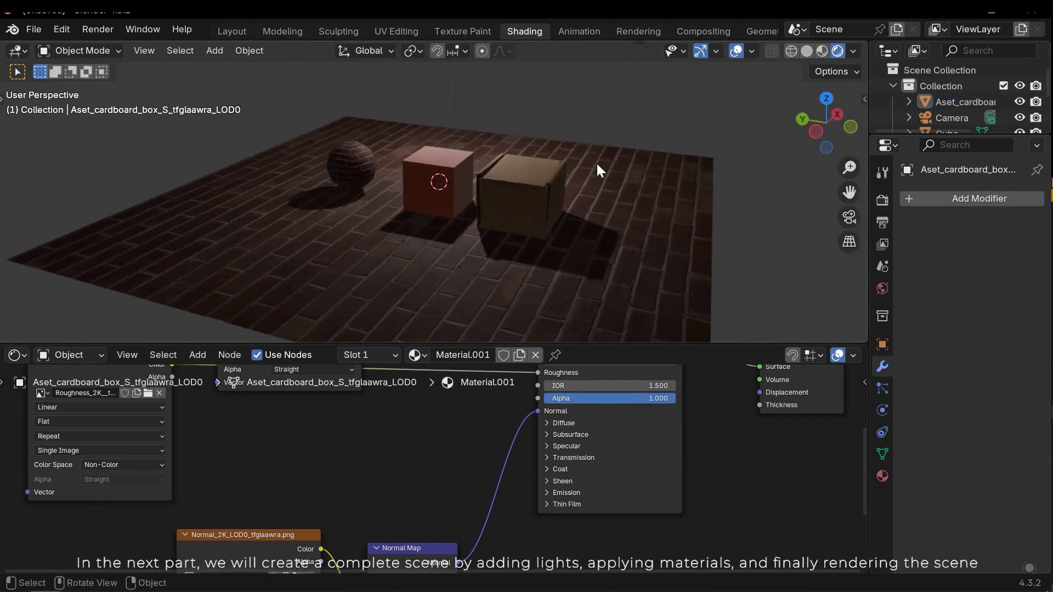